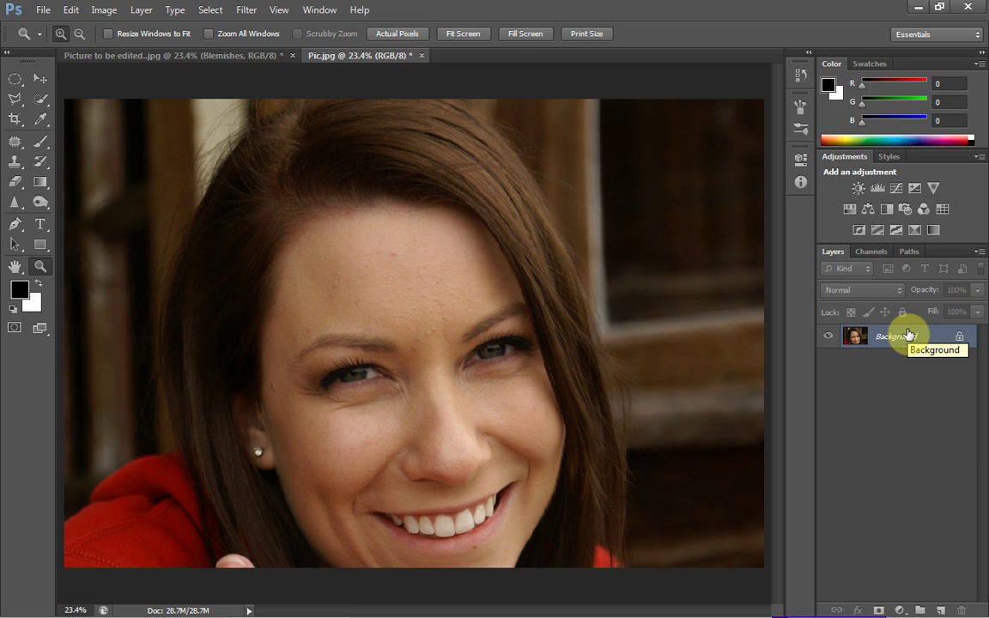
# Duplicate the Background layer once, rename the copy Blemishes, and make it the active layer.
pyautogui.hotkey('ctrl', 'j')
pyautogui.hotkey('ctrl', 'j')
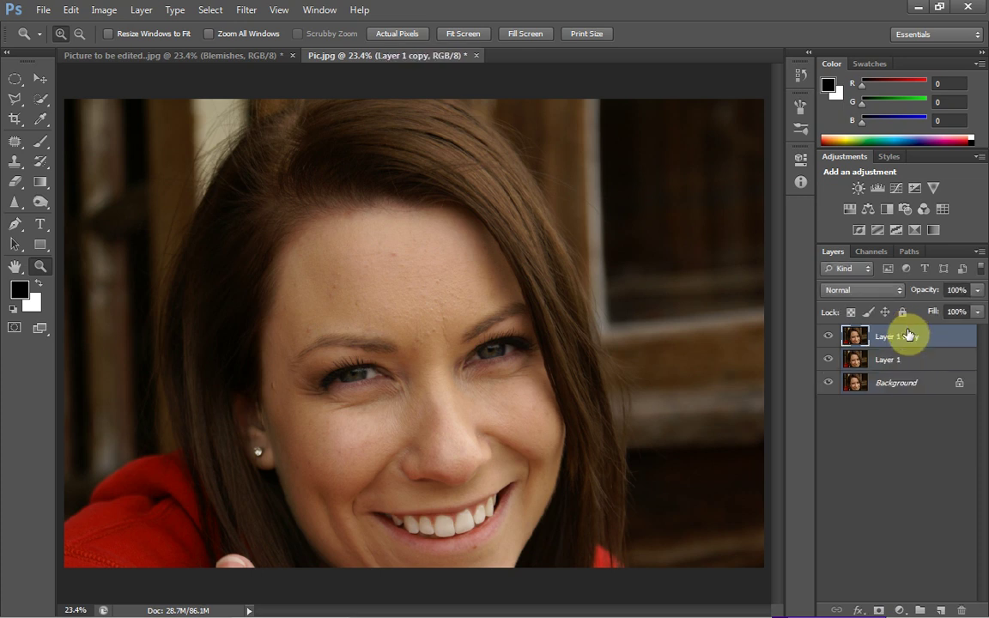
pyautogui.press('Delete')
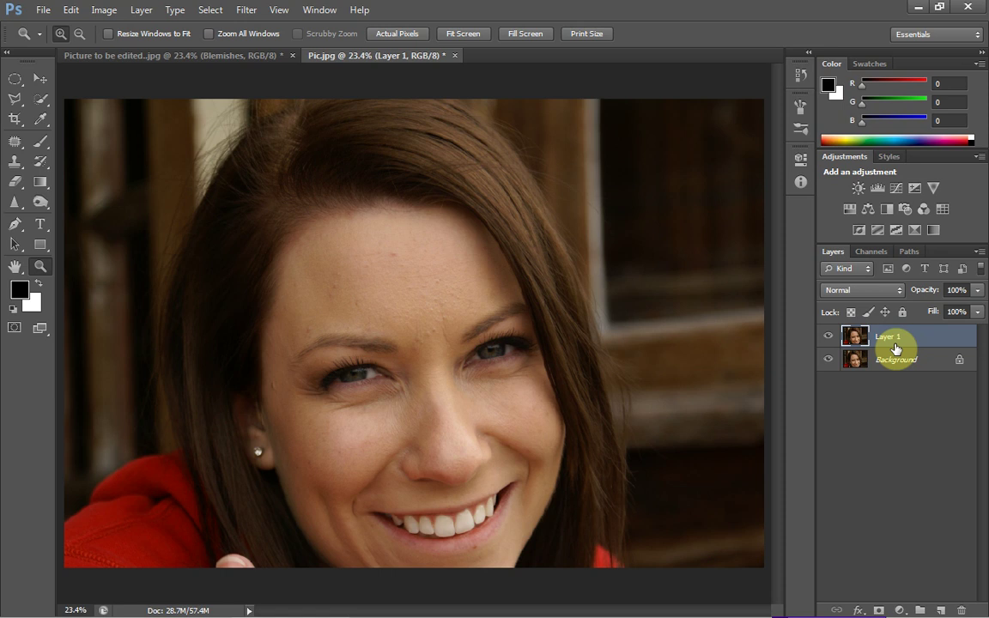
pyautogui.doubleClick(894, 342)
pyautogui.write('Blemishes')
pyautogui.click(912, 400)
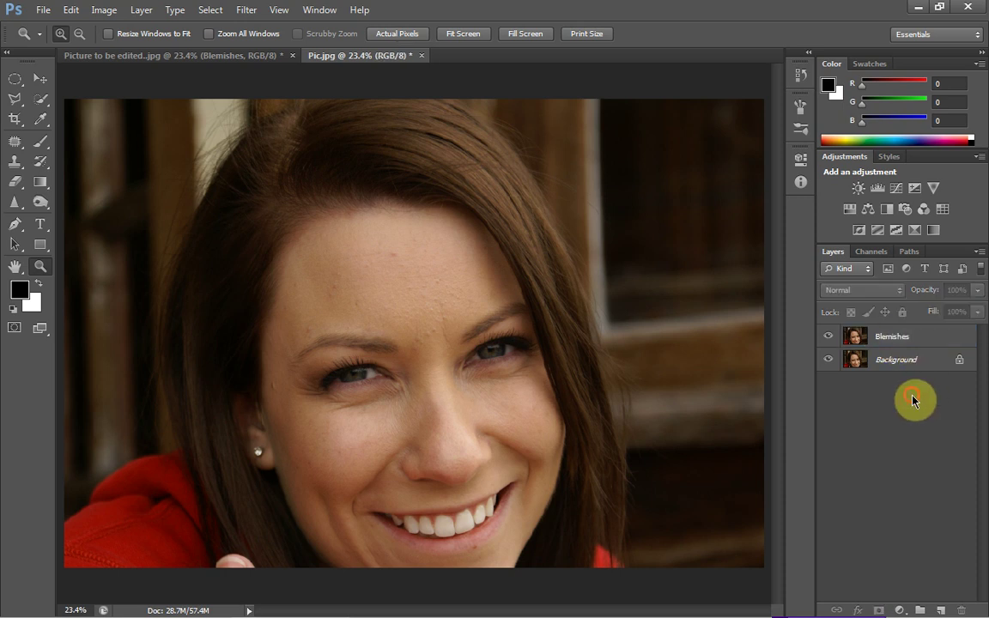
pyautogui.click(927, 343)
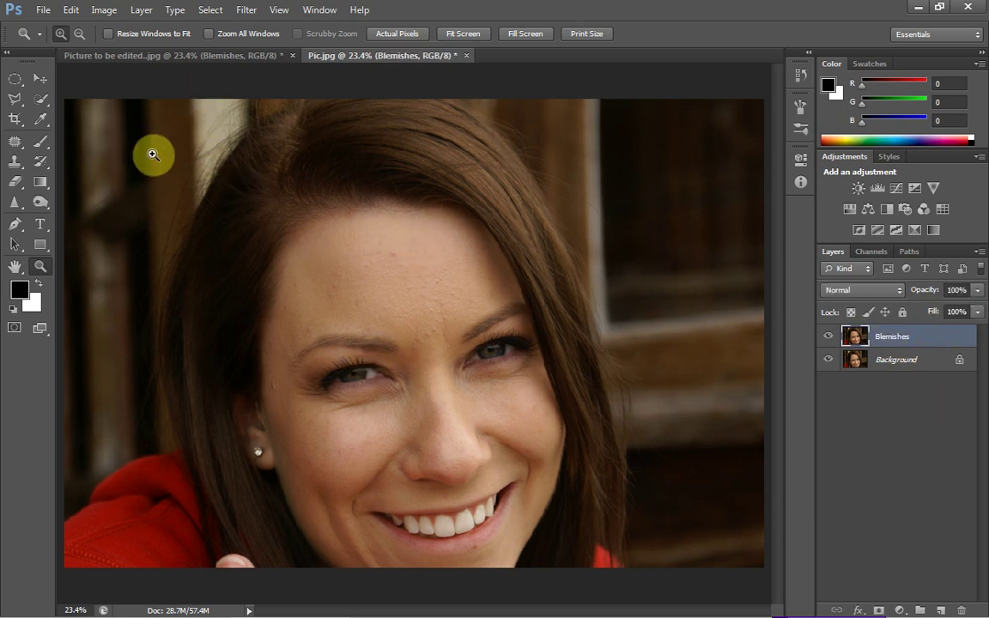
# Choose the Spot Healing Brush for the face retouching and enlarge its brush to size 45.
pyautogui.moveTo(197, 179)
pyautogui.mouseDown()
pyautogui.moveTo(565, 596)
pyautogui.moveTo(629, 593)
pyautogui.mouseUp()
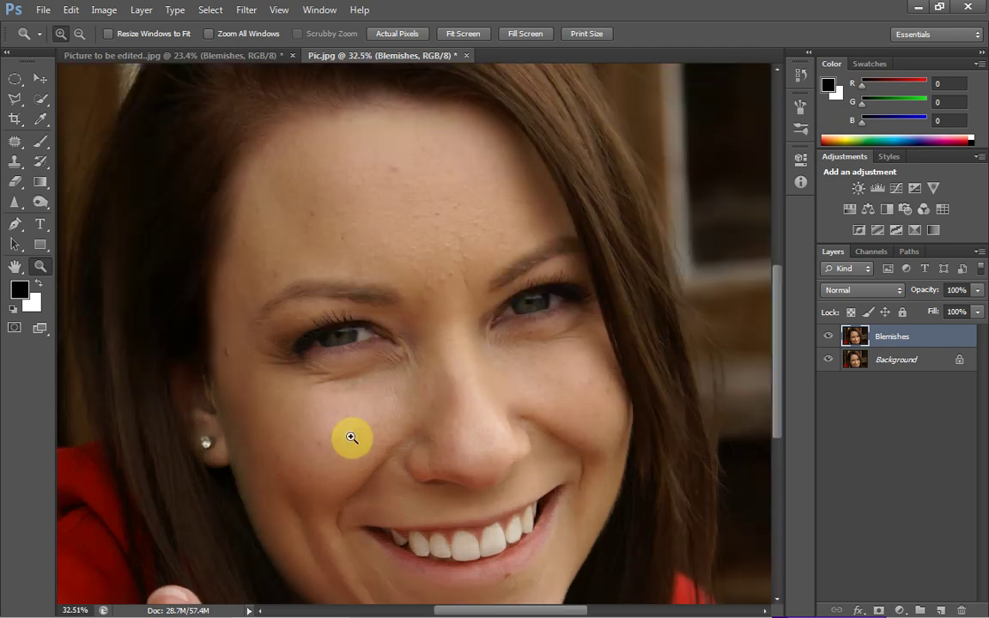
pyautogui.click(18, 143)
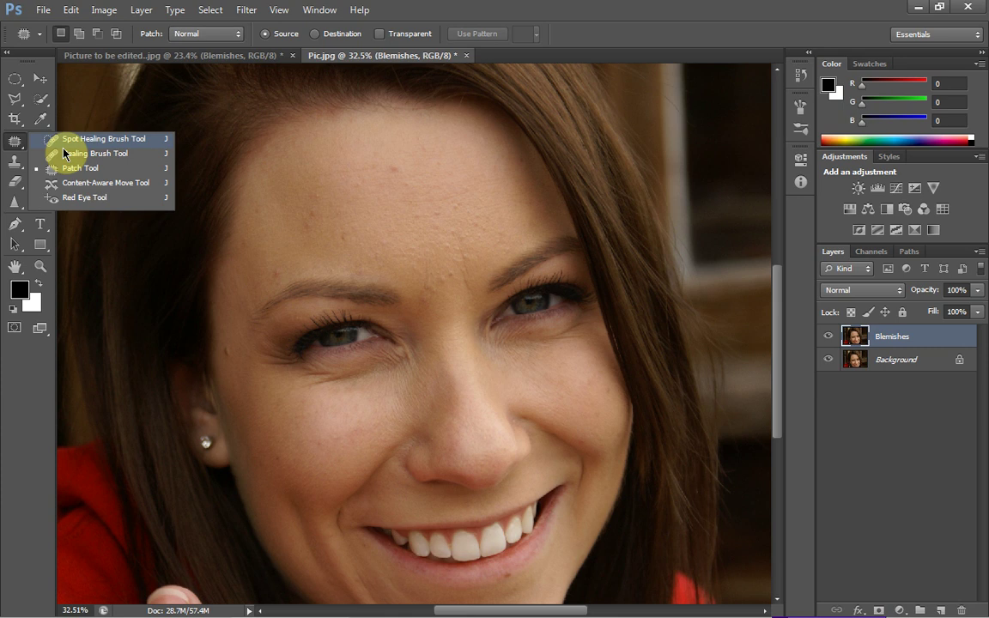
pyautogui.click(119, 145)
pyautogui.press(']')
pyautogui.press(']')
pyautogui.press(']')
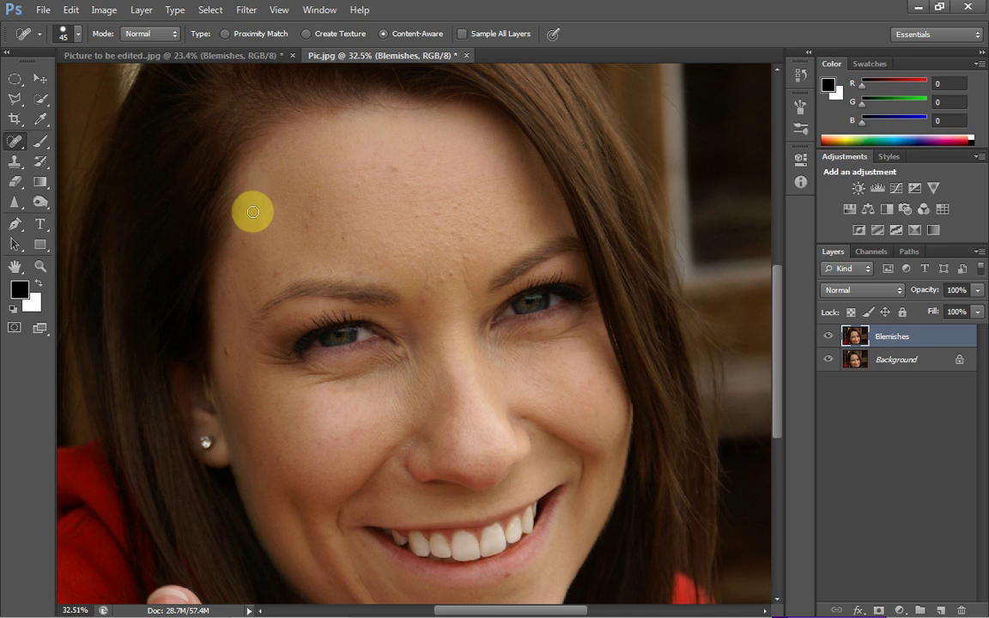
# Remove the reddish blemish on the upper forehead with the Spot Healing Brush at size 40.
pyautogui.click(39, 267)
pyautogui.moveTo(244, 110); pyautogui.dragTo(555, 296)
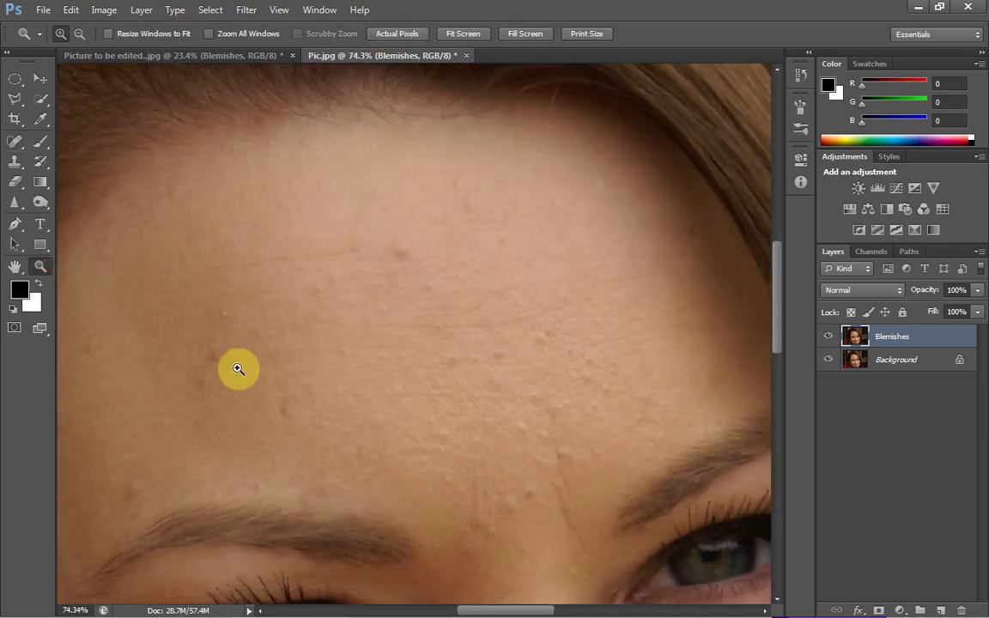
pyautogui.click(15, 142)
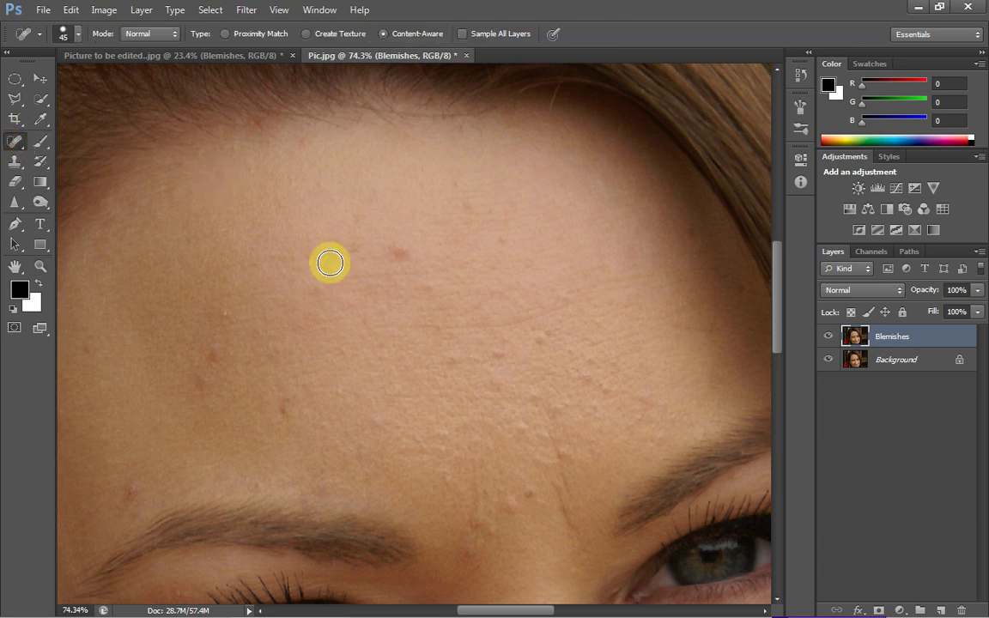
pyautogui.press('[')
pyautogui.press(']')
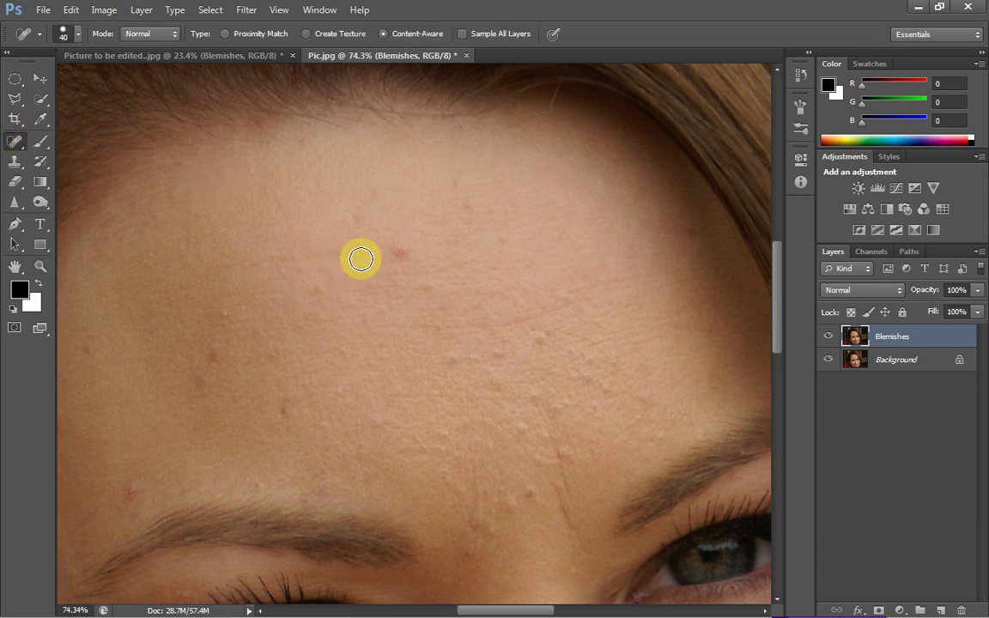
pyautogui.click(398, 252)
pyautogui.click(399, 252)
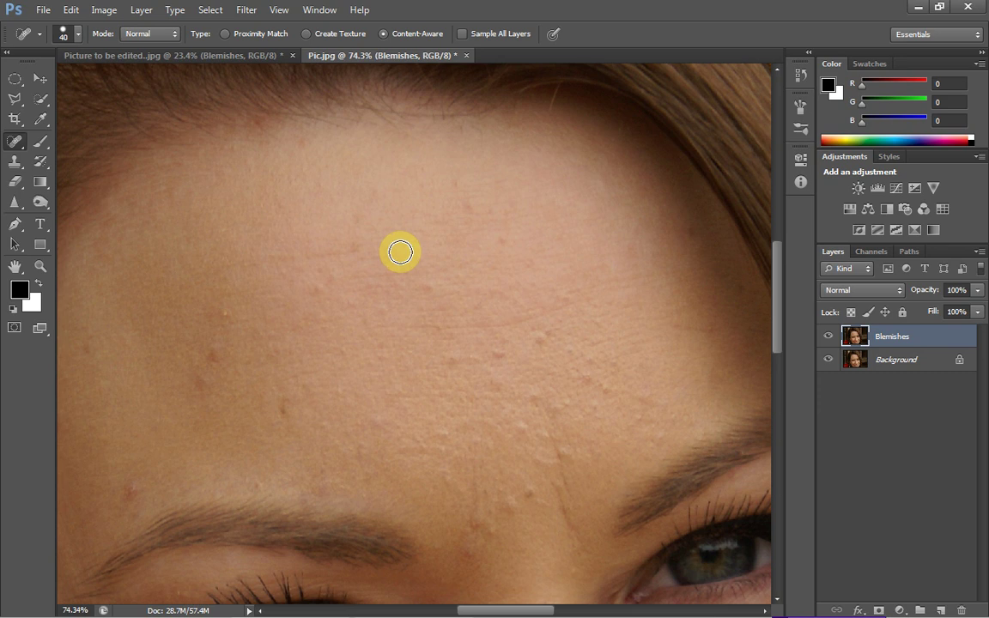
pyautogui.press('[')
pyautogui.press('[')
pyautogui.press(']')
pyautogui.press(']')
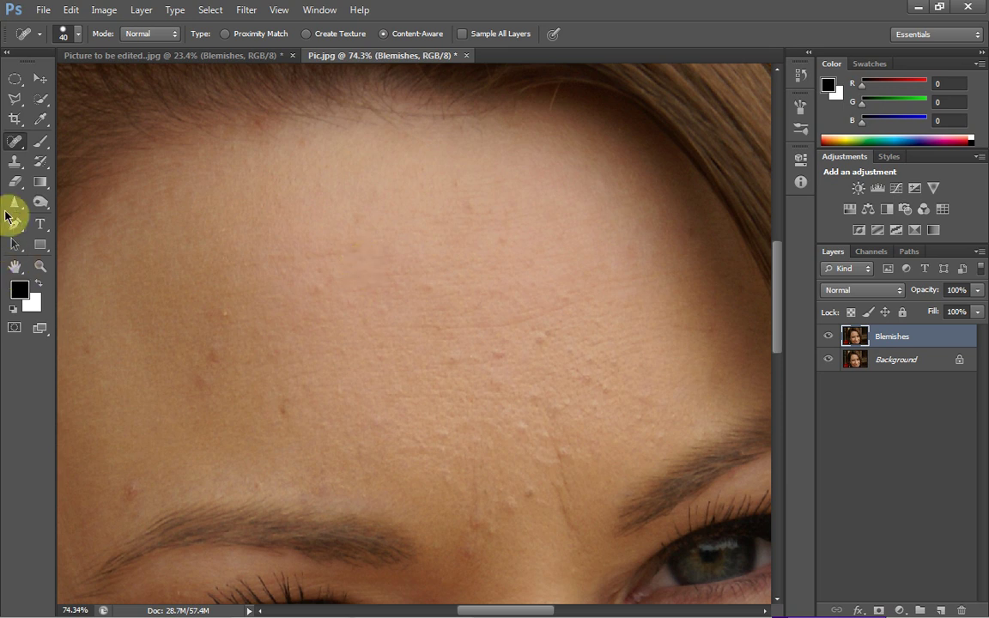
# Repair the two small spots on the shaded side of the forehead with the Patch tool, using nearby clean skin.
pyautogui.click(16, 147)
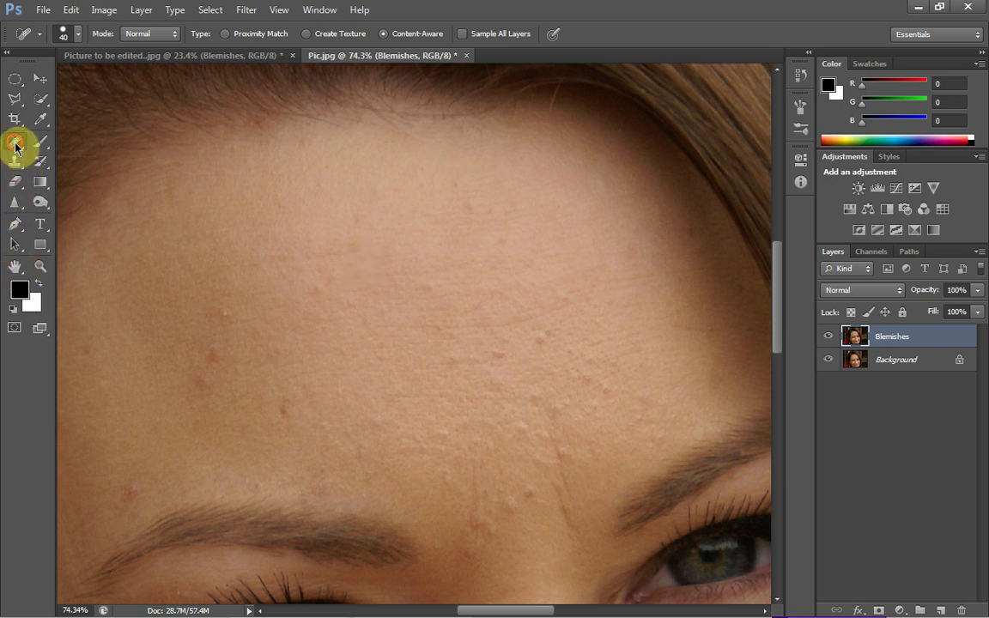
pyautogui.click(52, 169)
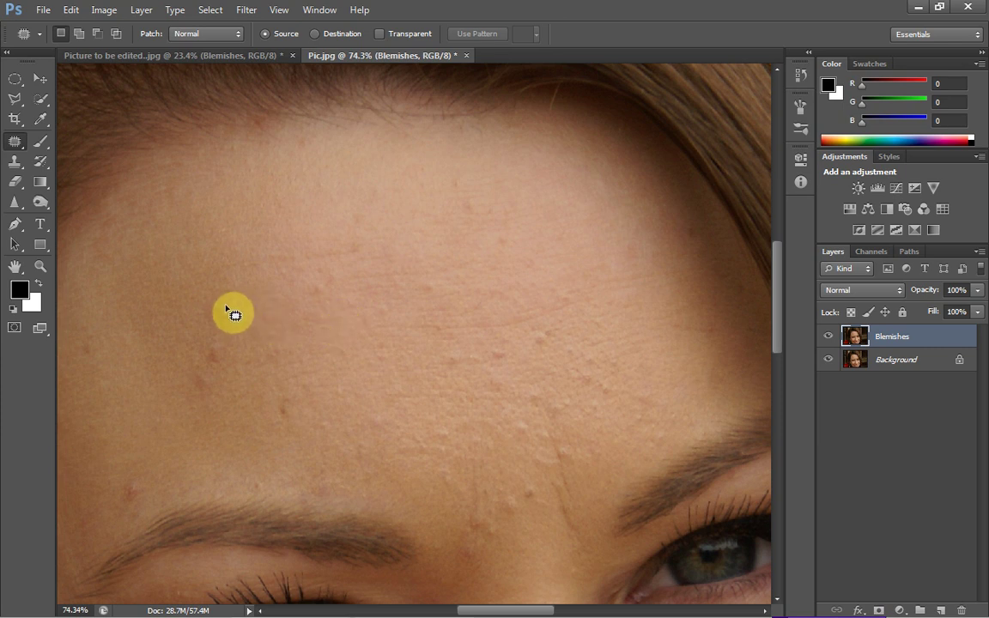
pyautogui.moveTo(228, 302)
pyautogui.mouseDown()
pyautogui.moveTo(213, 310)
pyautogui.moveTo(227, 328)
pyautogui.moveTo(234, 306)
pyautogui.moveTo(259, 303)
pyautogui.moveTo(233, 286)
pyautogui.moveTo(254, 333)
pyautogui.moveTo(252, 316)
pyautogui.mouseUp()
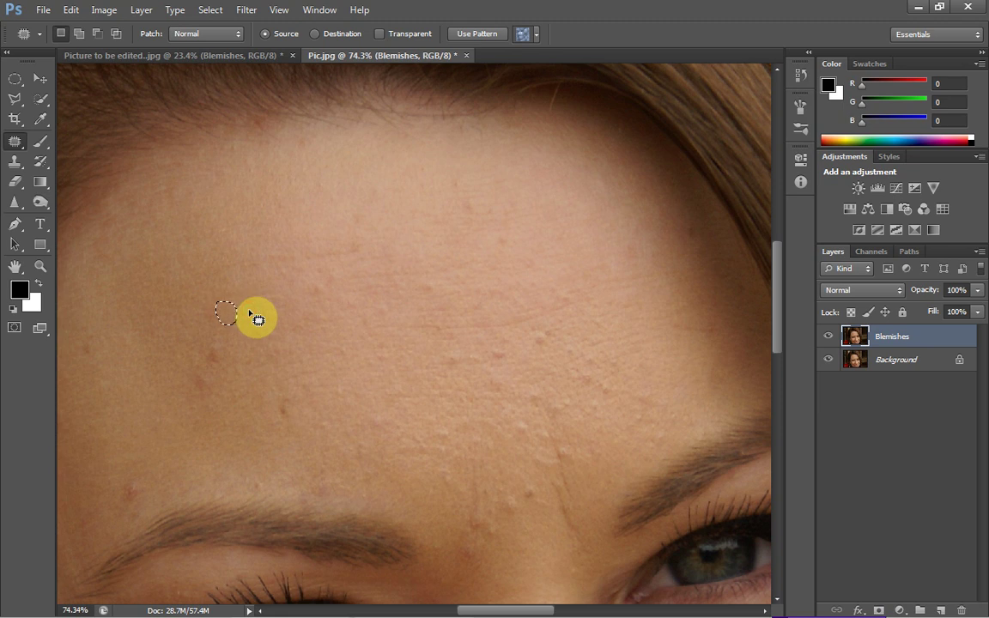
pyautogui.hotkey('ctrl', 'd')
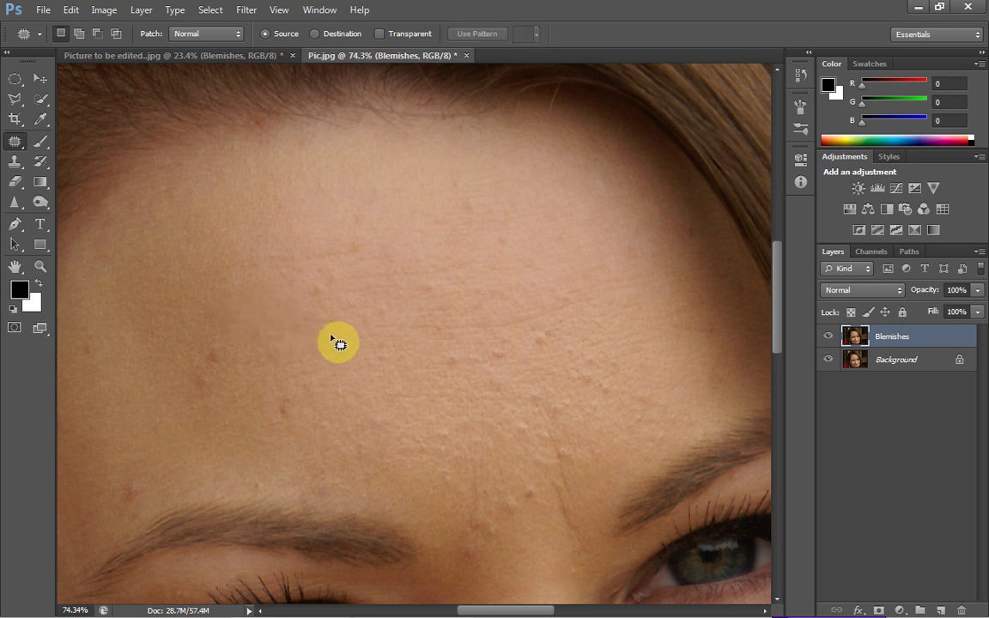
pyautogui.moveTo(227, 349)
pyautogui.mouseDown()
pyautogui.moveTo(234, 370)
pyautogui.moveTo(210, 362)
pyautogui.moveTo(219, 347)
pyautogui.moveTo(234, 362)
pyautogui.mouseUp()
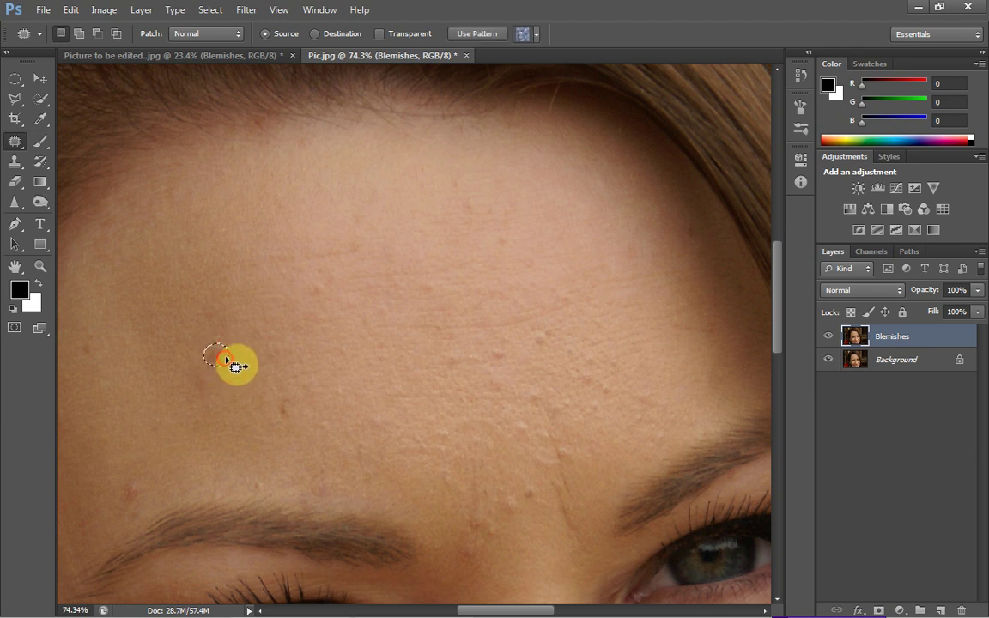
pyautogui.click(256, 348)
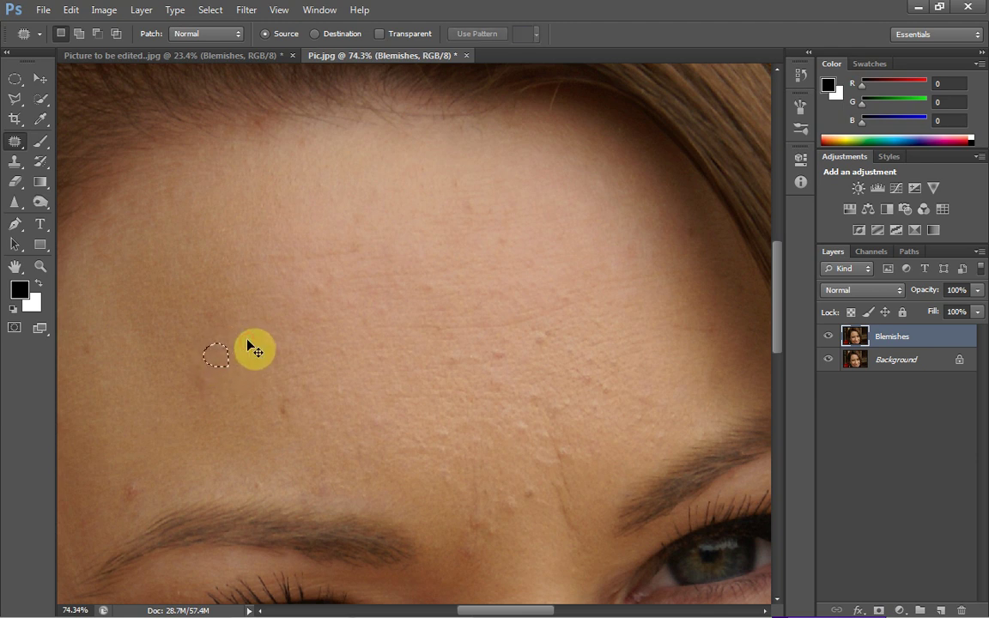
# Patch the spot just above the outer end of the eyebrow with adjacent clean skin and deselect.
pyautogui.moveTo(778, 333); pyautogui.dragTo(779, 359)
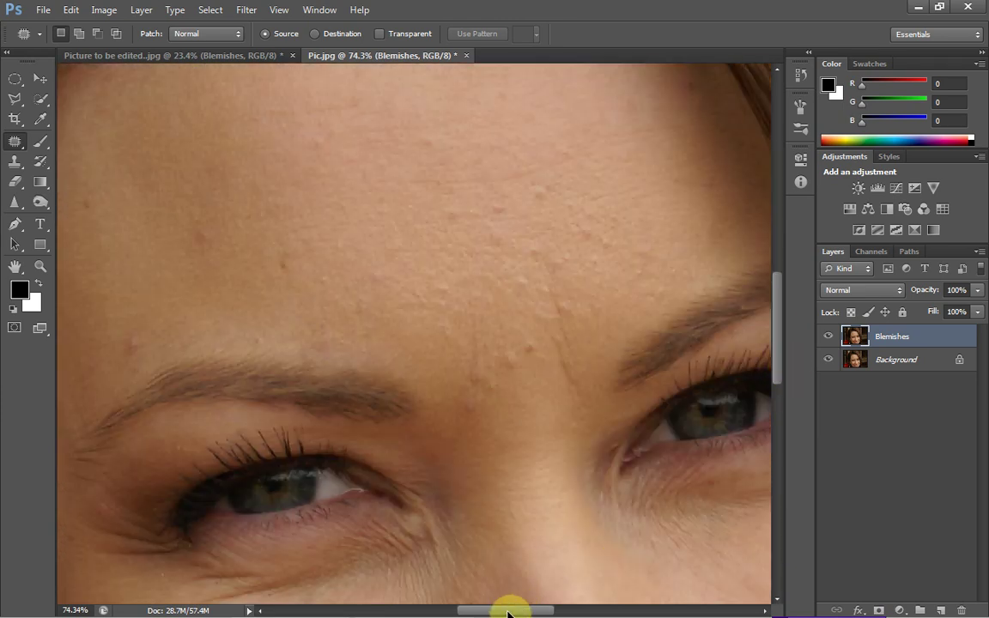
pyautogui.moveTo(503, 610); pyautogui.dragTo(478, 613)
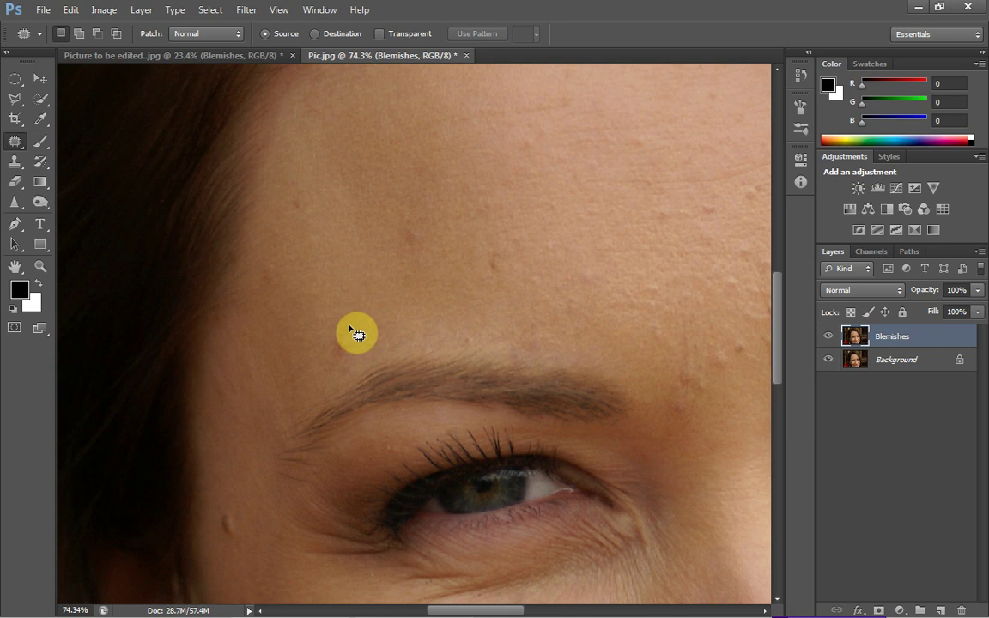
pyautogui.moveTo(350, 327)
pyautogui.mouseDown()
pyautogui.moveTo(348, 368)
pyautogui.moveTo(330, 347)
pyautogui.moveTo(337, 329)
pyautogui.moveTo(352, 347)
pyautogui.moveTo(374, 330)
pyautogui.mouseUp()
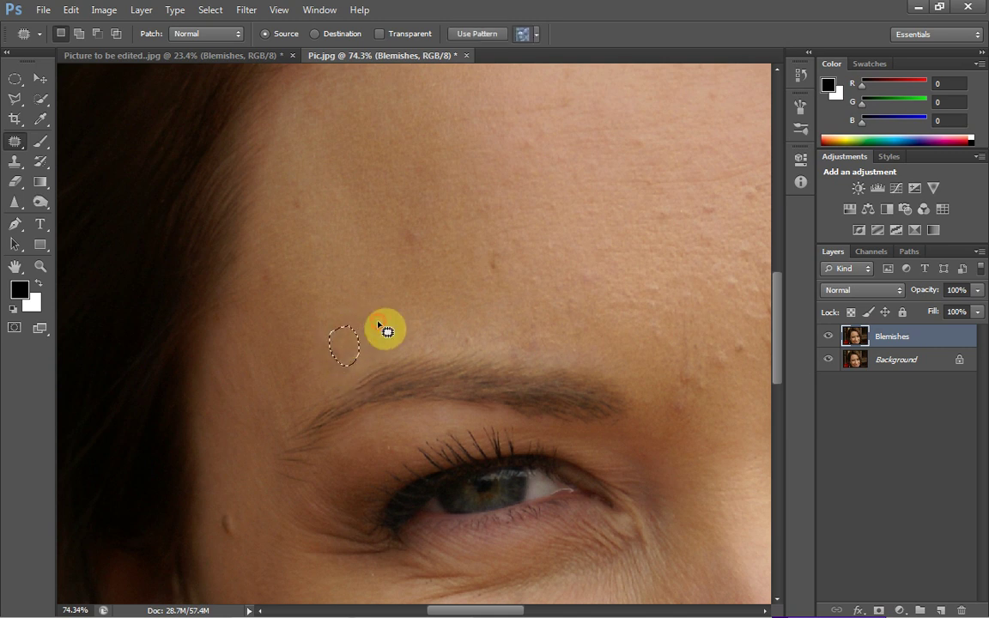
pyautogui.click(383, 330)
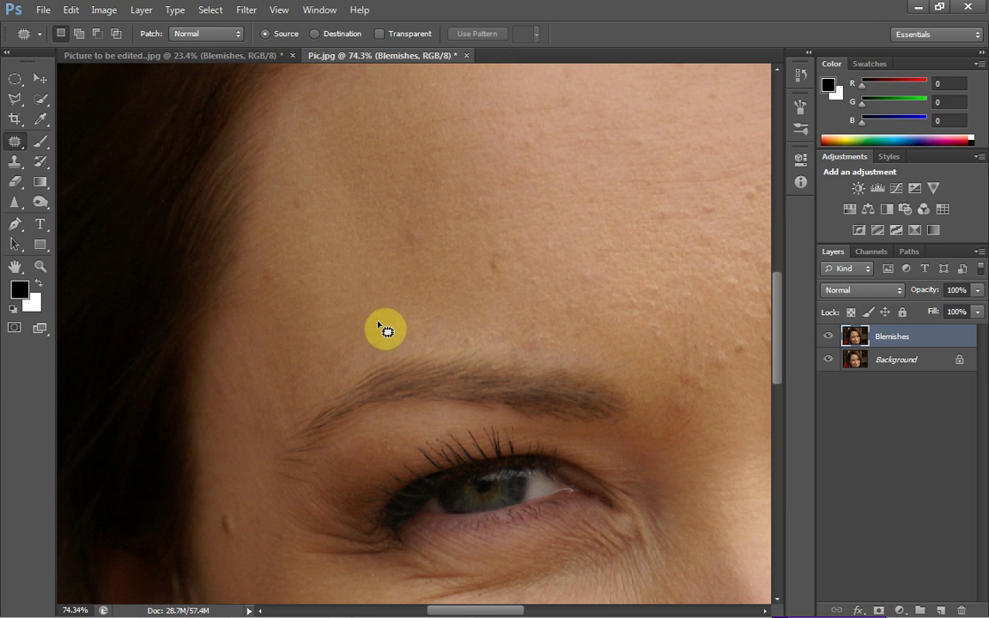
# Compare the whole face in Pic.jpg with the retouched version in the Picture to be edited document.
pyautogui.click(38, 202)
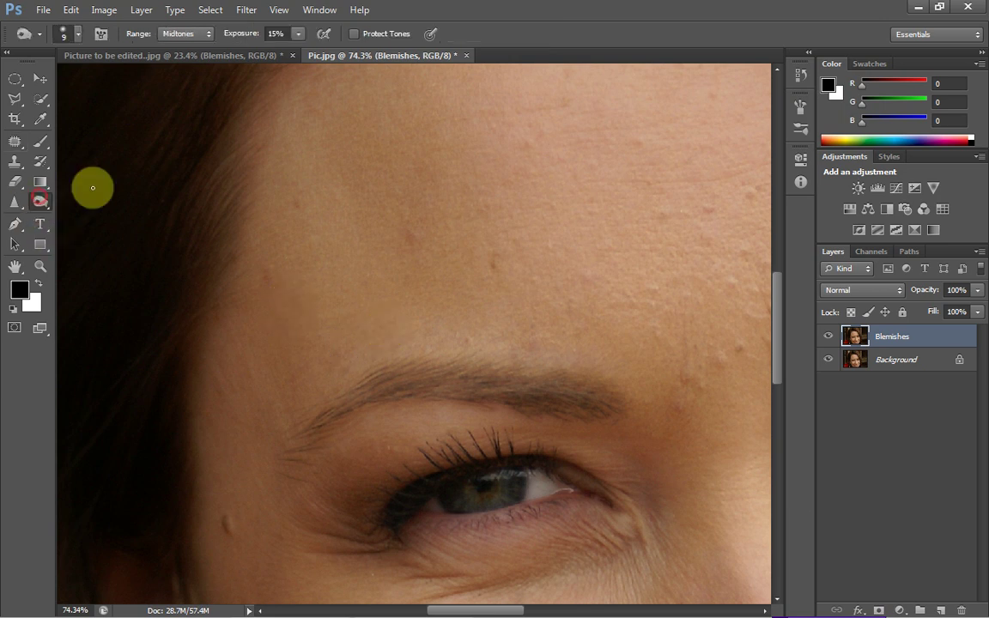
pyautogui.rightClick(420, 223)
pyautogui.click(41, 266)
pyautogui.click(40, 266)
pyautogui.rightClick(503, 250)
pyautogui.click(513, 256)
pyautogui.click(420, 316)
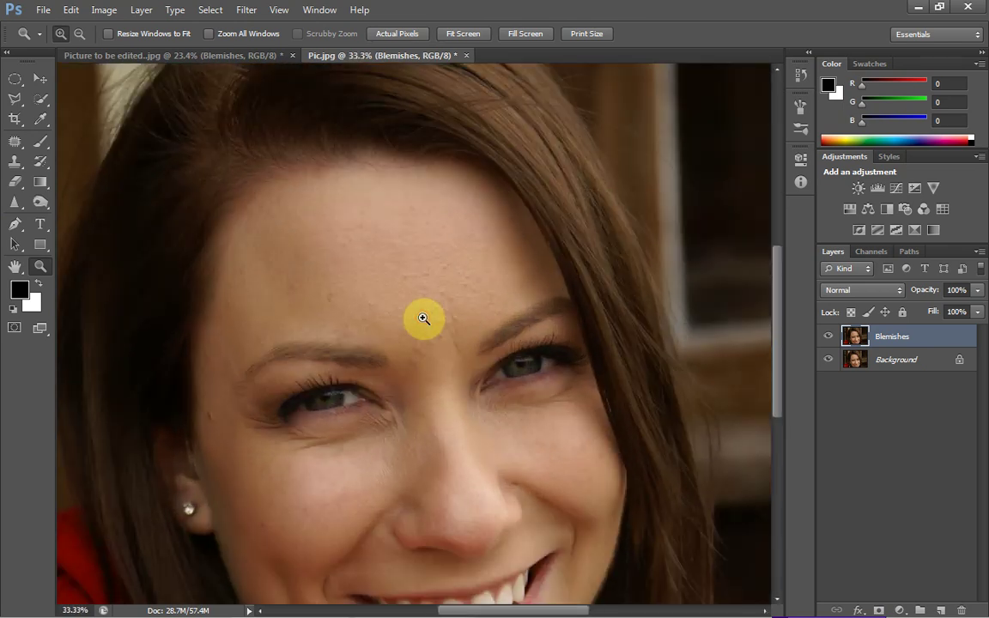
pyautogui.click(245, 58)
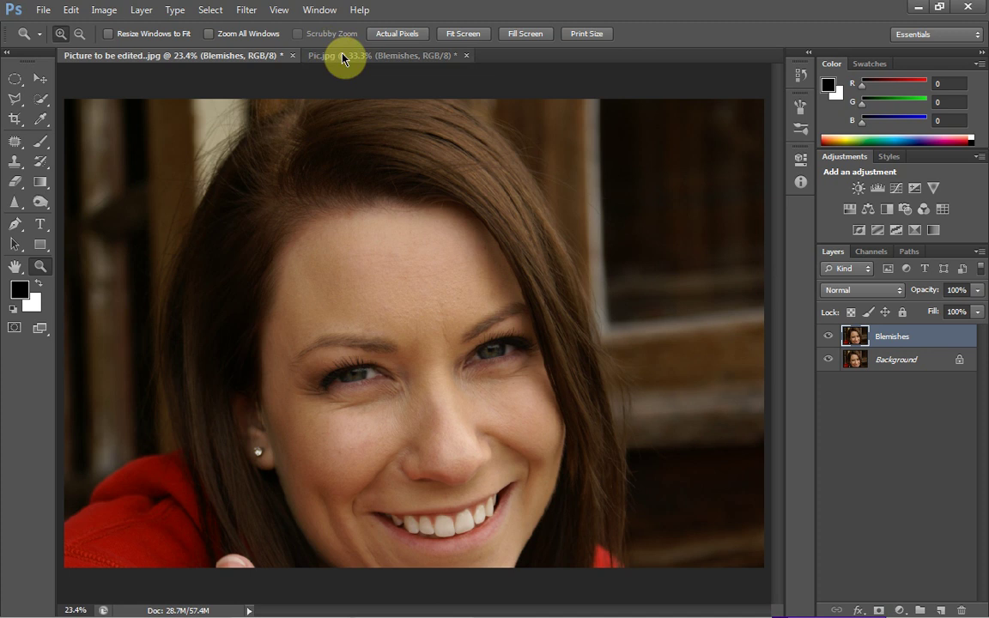
pyautogui.click(347, 55)
pyautogui.click(255, 58)
# Close the Pic.jpg document without saving its changes.
pyautogui.click(386, 55)
pyautogui.click(466, 57)
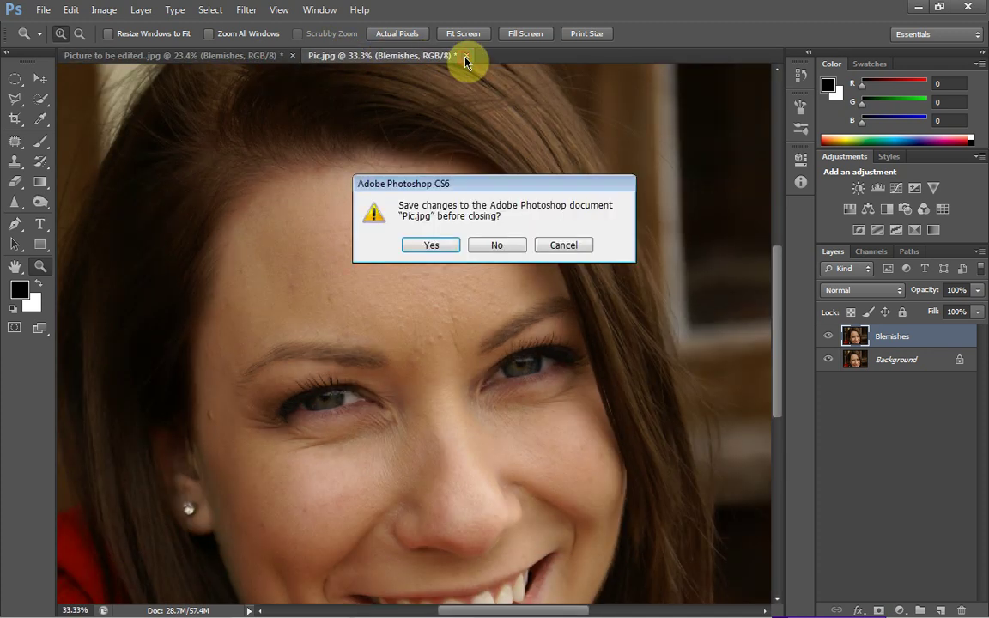
pyautogui.click(503, 247)
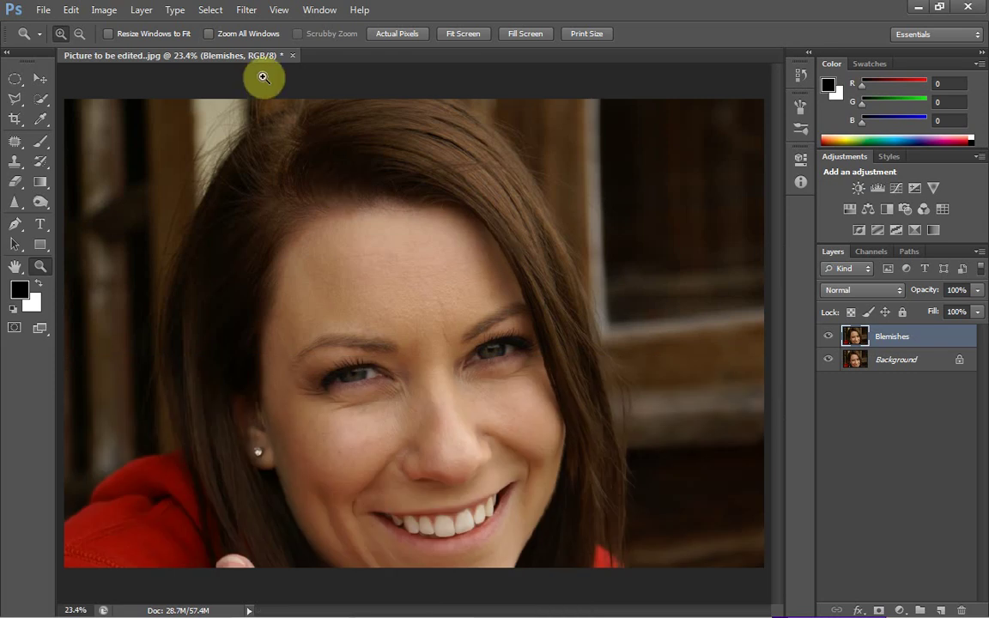
# Compare the face with and without the Blemishes layer by toggling that layer's visibility.
pyautogui.rightClick(372, 199)
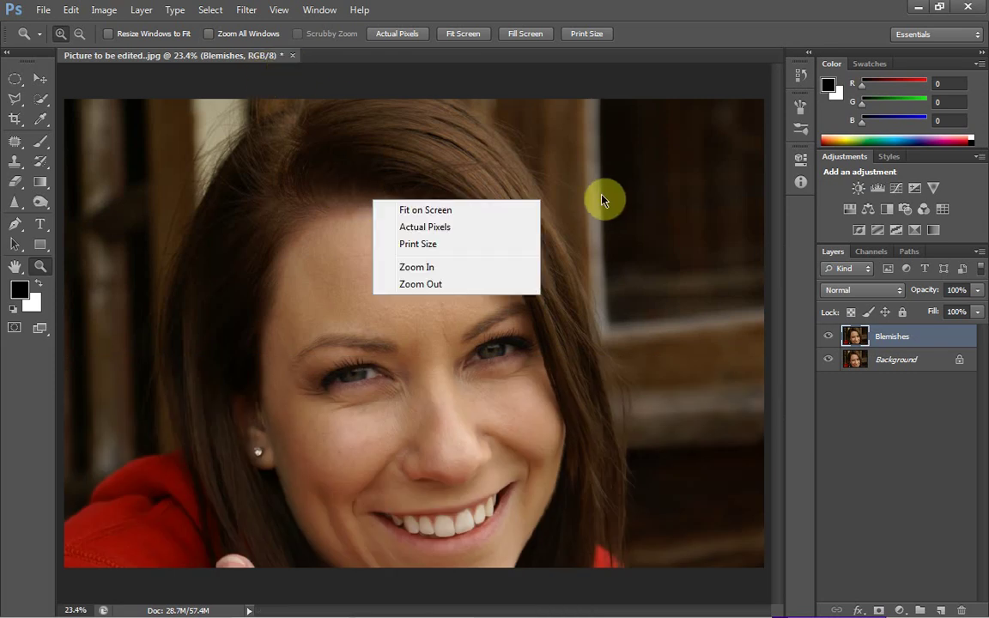
pyautogui.rightClick(546, 76)
pyautogui.rightClick(465, 302)
pyautogui.click(478, 312)
pyautogui.click(476, 375)
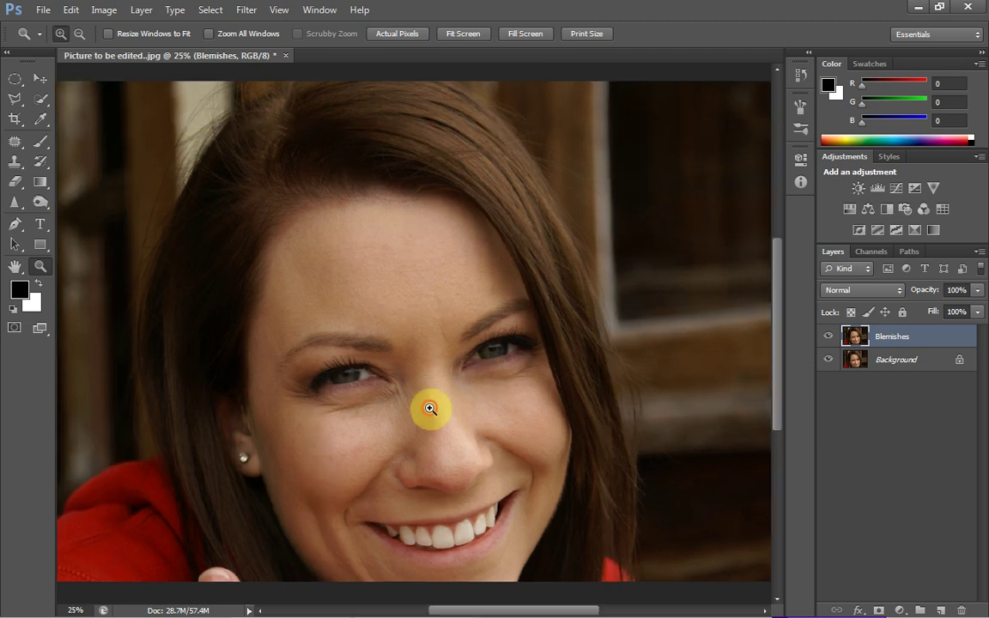
pyautogui.click(429, 409)
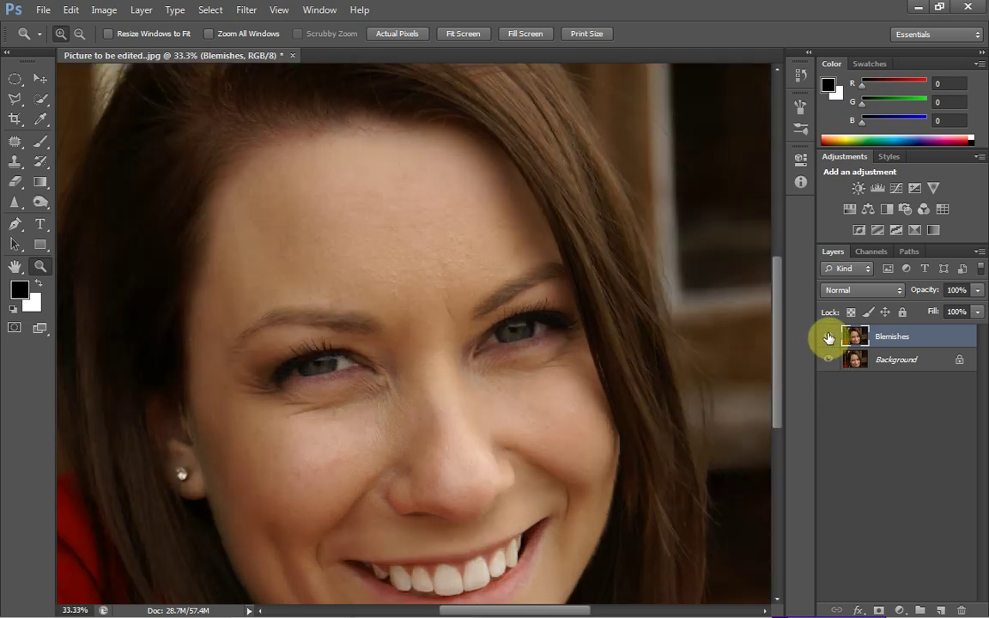
pyautogui.click(828, 337)
pyautogui.click(828, 338)
pyautogui.click(828, 337)
pyautogui.click(829, 337)
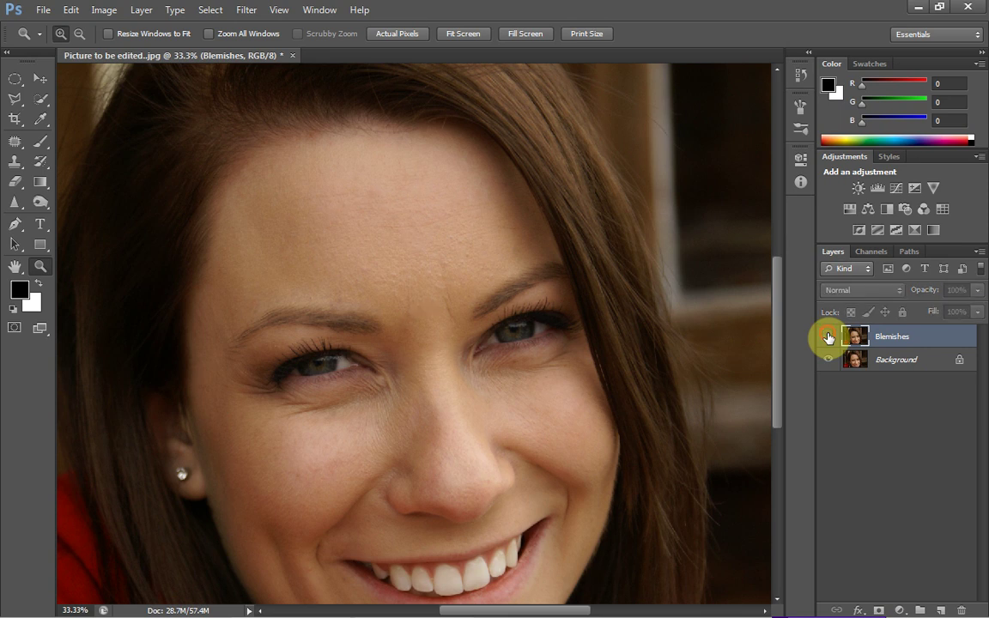
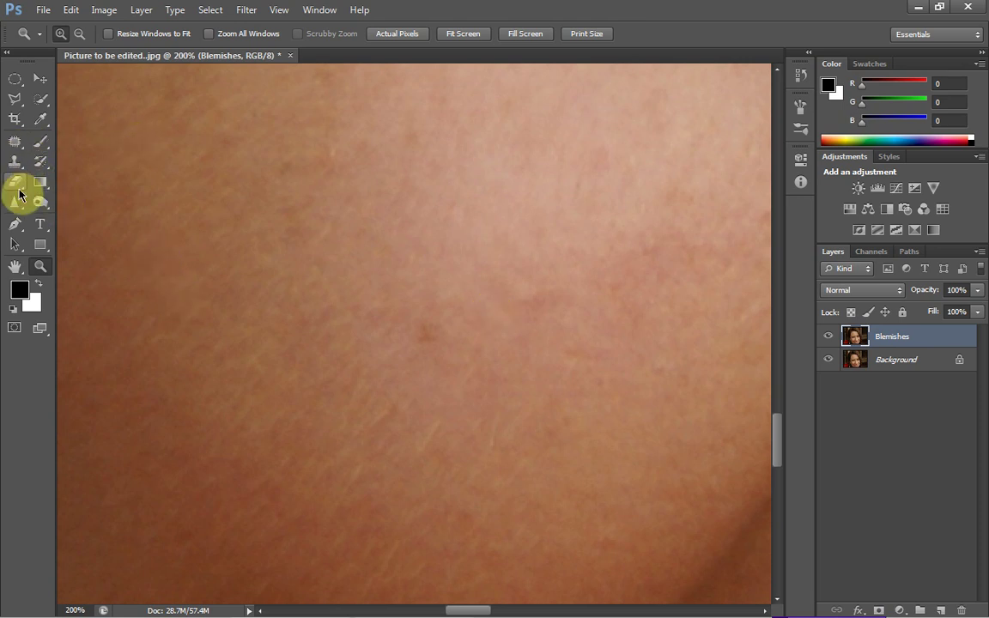
# Choose the Burn tool for the skin on the Blemishes layer and set its exposure to 6%.
pyautogui.click(41, 204)
pyautogui.rightClick(41, 204)
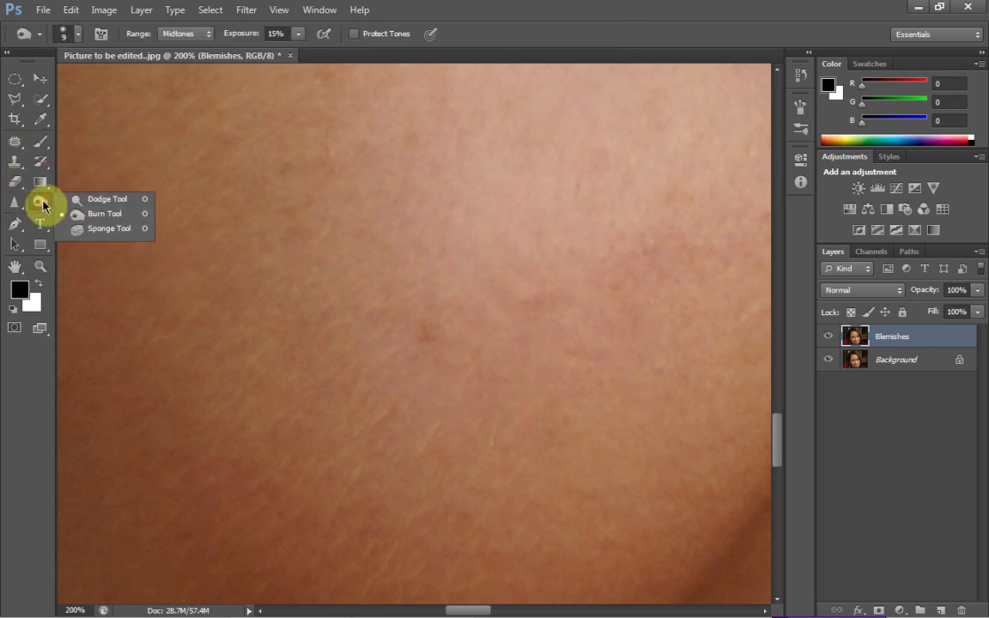
pyautogui.click(86, 213)
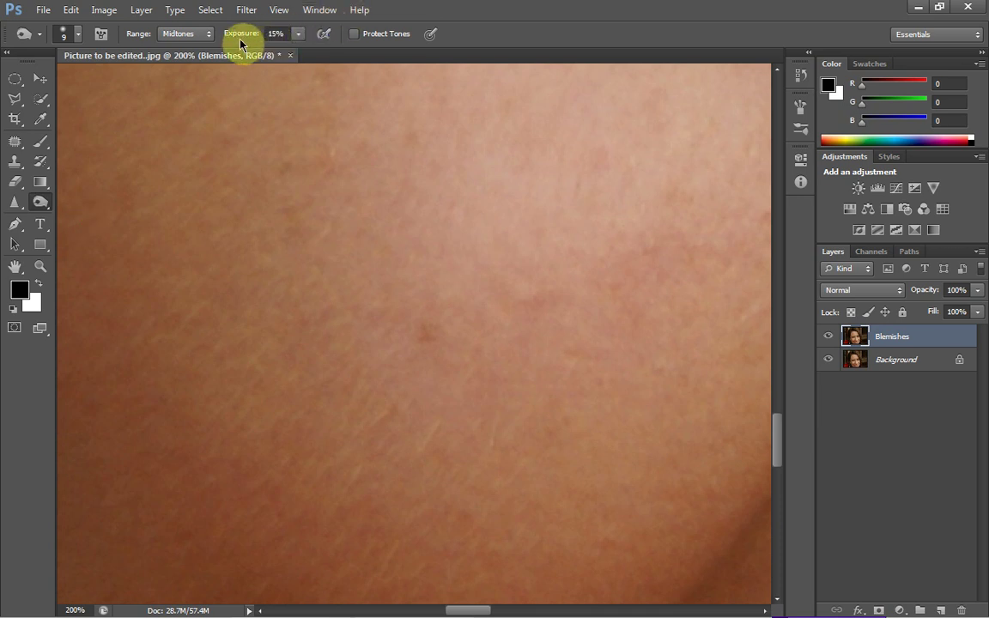
pyautogui.moveTo(240, 43)
pyautogui.mouseDown()
pyautogui.moveTo(250, 38)
pyautogui.moveTo(183, 31)
pyautogui.mouseUp()
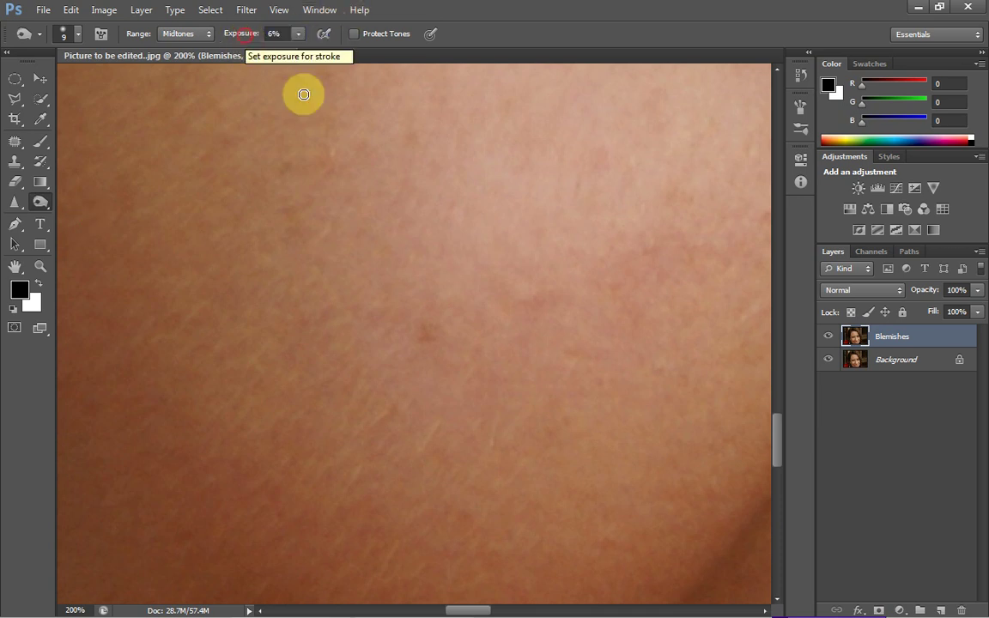
# Darken the small mole on the cheek with the Burn tool and copy an elliptical selection around it to a new layer.
pyautogui.moveTo(435, 338); pyautogui.dragTo(424, 326)
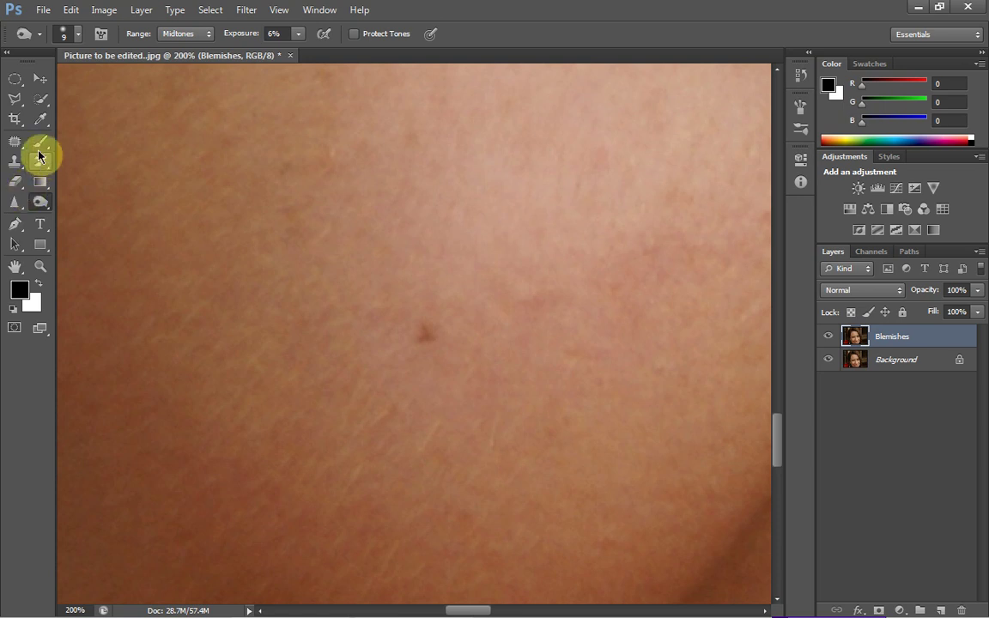
pyautogui.moveTo(17, 81)
pyautogui.mouseDown()
pyautogui.moveTo(20, 89)
pyautogui.moveTo(53, 77)
pyautogui.moveTo(27, 89)
pyautogui.moveTo(39, 90)
pyautogui.mouseUp()
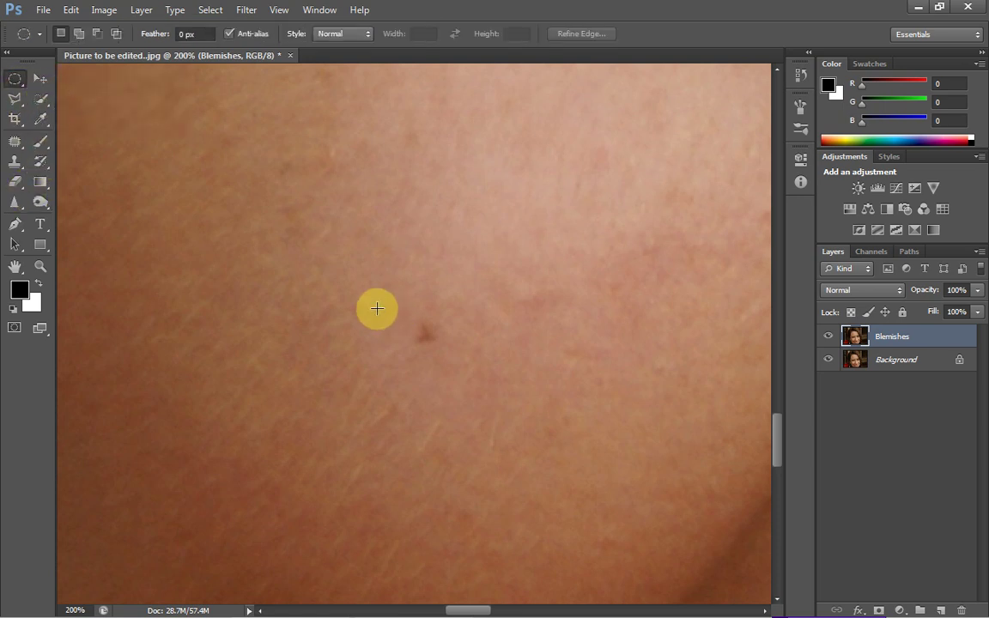
pyautogui.moveTo(402, 307); pyautogui.dragTo(450, 350)
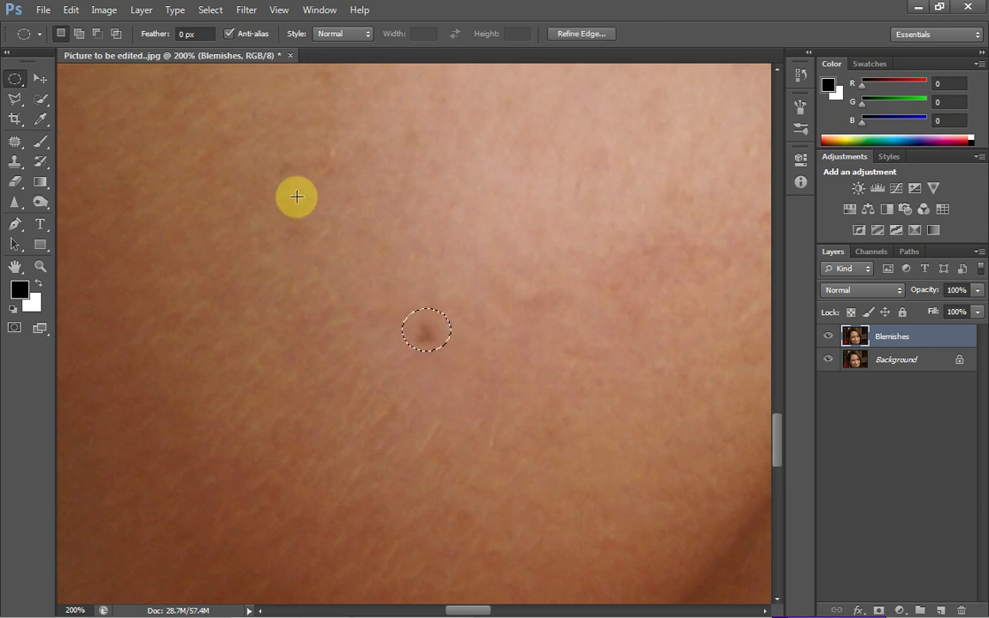
pyautogui.hotkey('ctrl', 'd')
pyautogui.hotkey('ctrl', 'shift', 'alt', 'n')
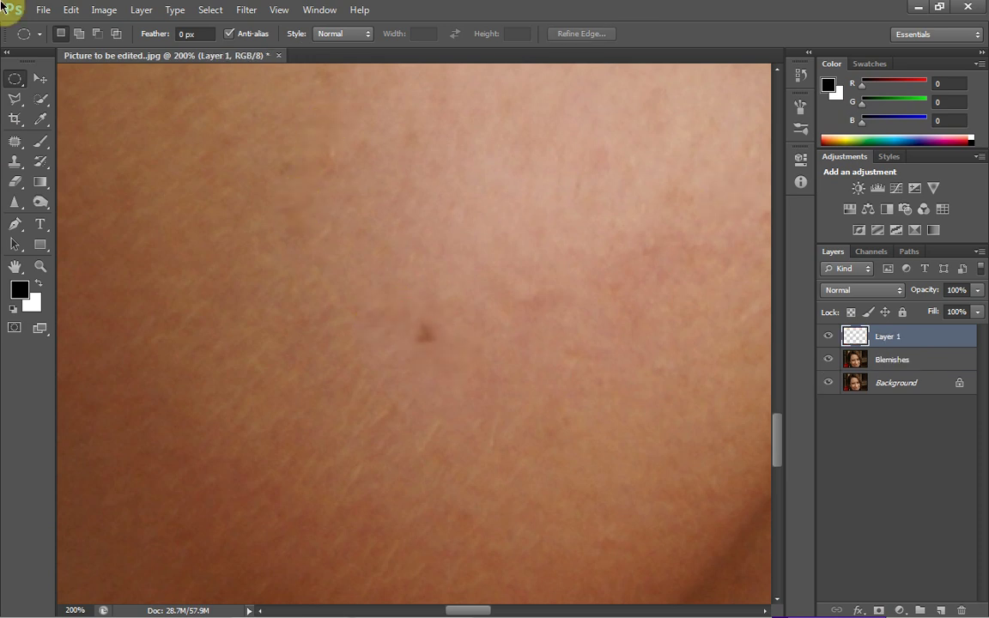
# Enlarge the copied mole with Free Transform to about 191% width and 207% height.
pyautogui.click(71, 9)
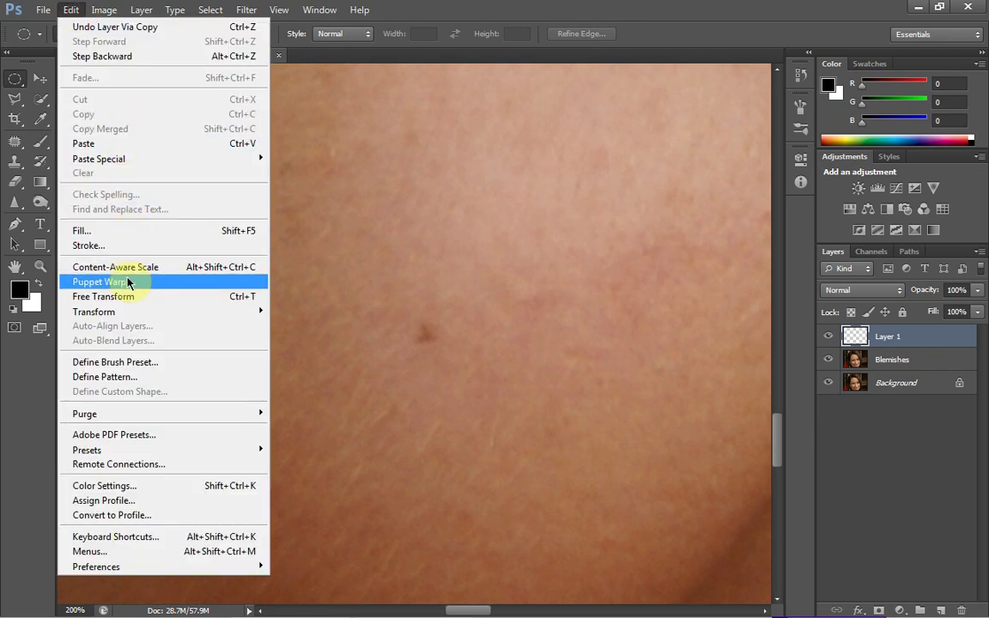
pyautogui.click(128, 296)
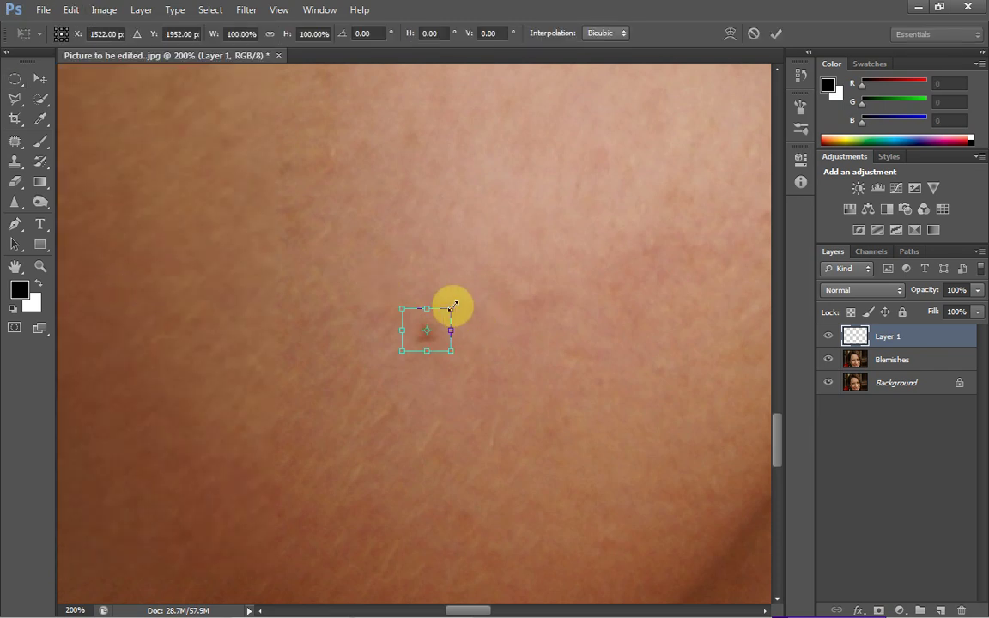
pyautogui.moveTo(452, 306)
pyautogui.mouseDown()
pyautogui.moveTo(486, 260)
pyautogui.moveTo(499, 258)
pyautogui.moveTo(447, 308)
pyautogui.mouseUp()
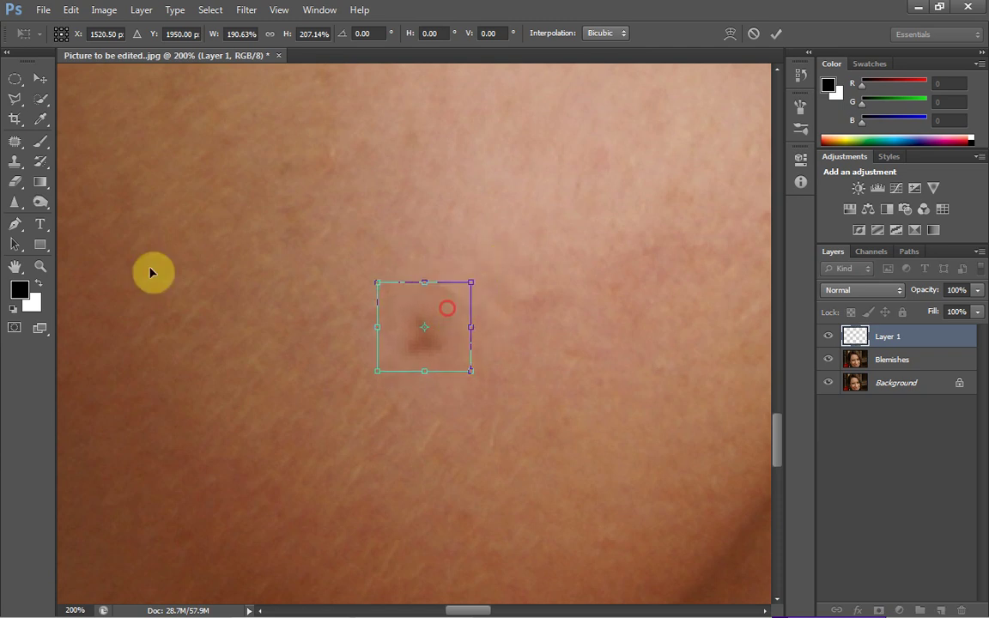
pyautogui.click(40, 83)
pyautogui.press('Return')
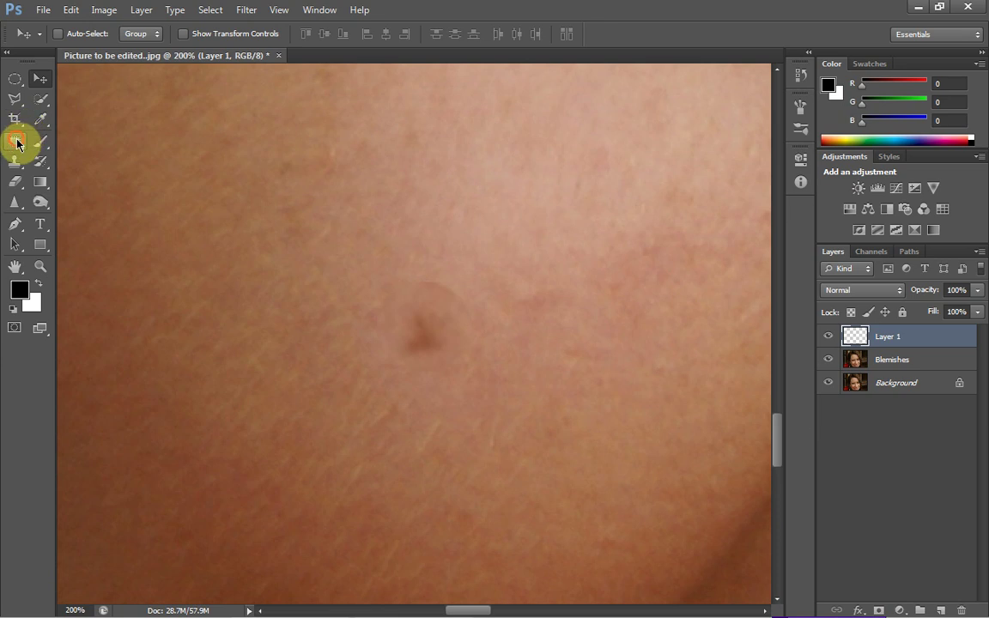
# Set the Spot Healing Brush to size 20 and try to heal the upper edge of the enlarged mole copy.
pyautogui.moveTo(17, 143); pyautogui.dragTo(86, 137)
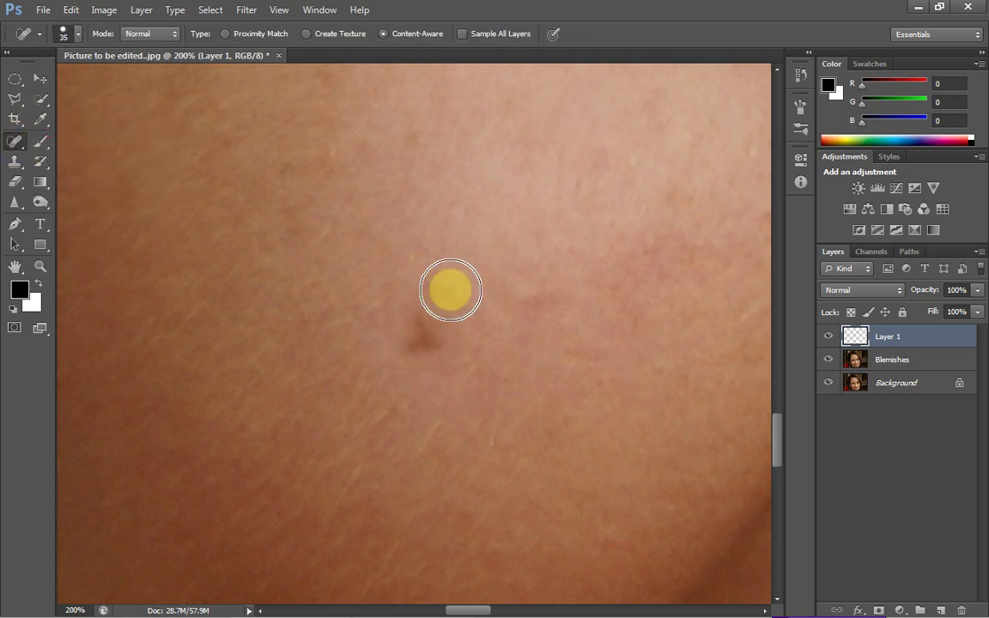
pyautogui.press('[')
pyautogui.press('[')
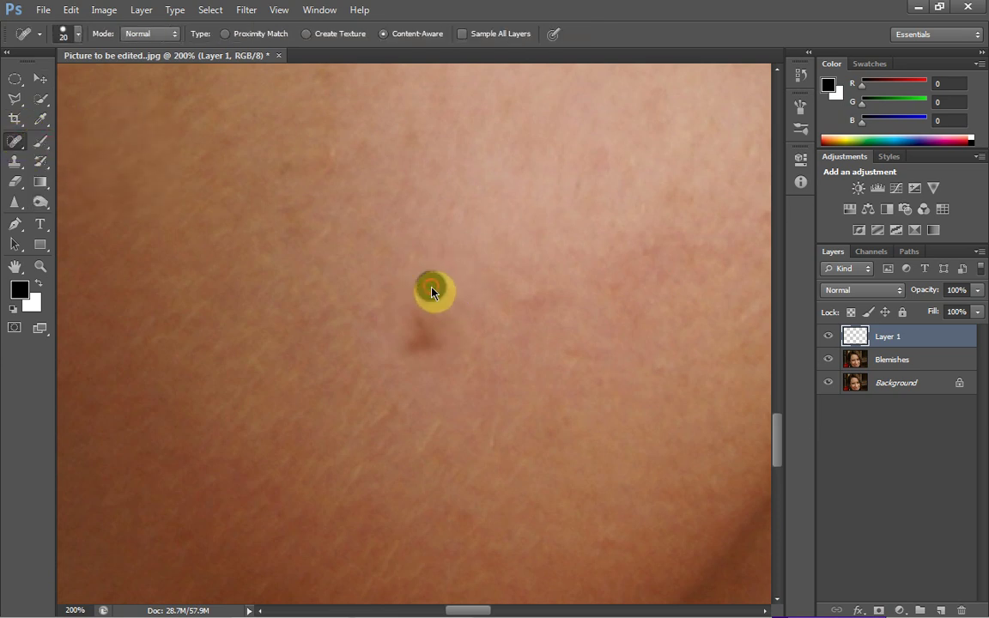
pyautogui.click(431, 292)
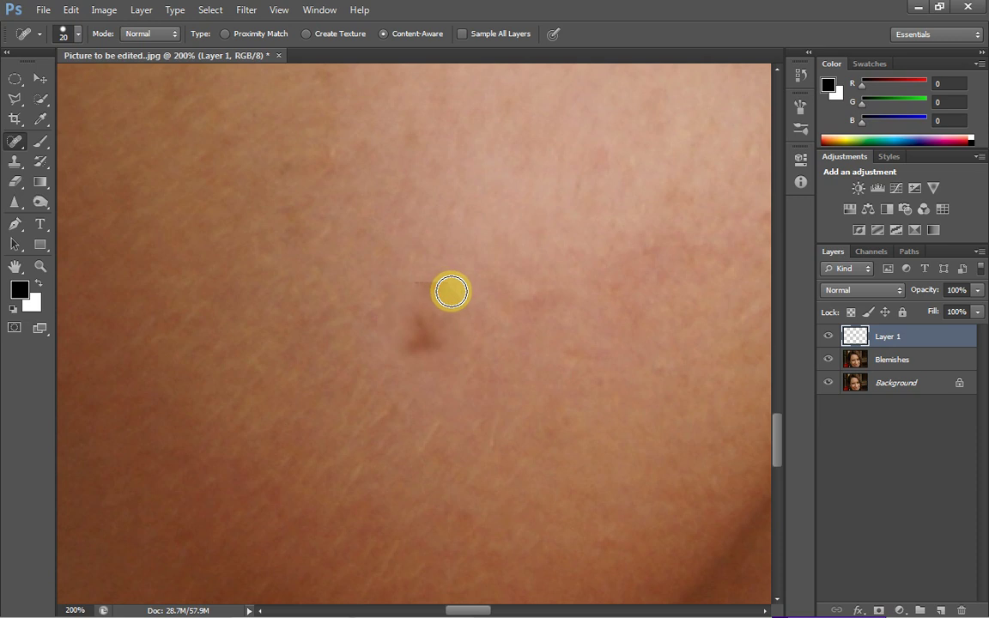
# Merge Layer 1 with the Blemishes layer and spot-heal the skin around the enlarged mole.
pyautogui.keyDown('shift'); pyautogui.click(935, 363); pyautogui.keyUp('shift')
pyautogui.rightClick(933, 342)
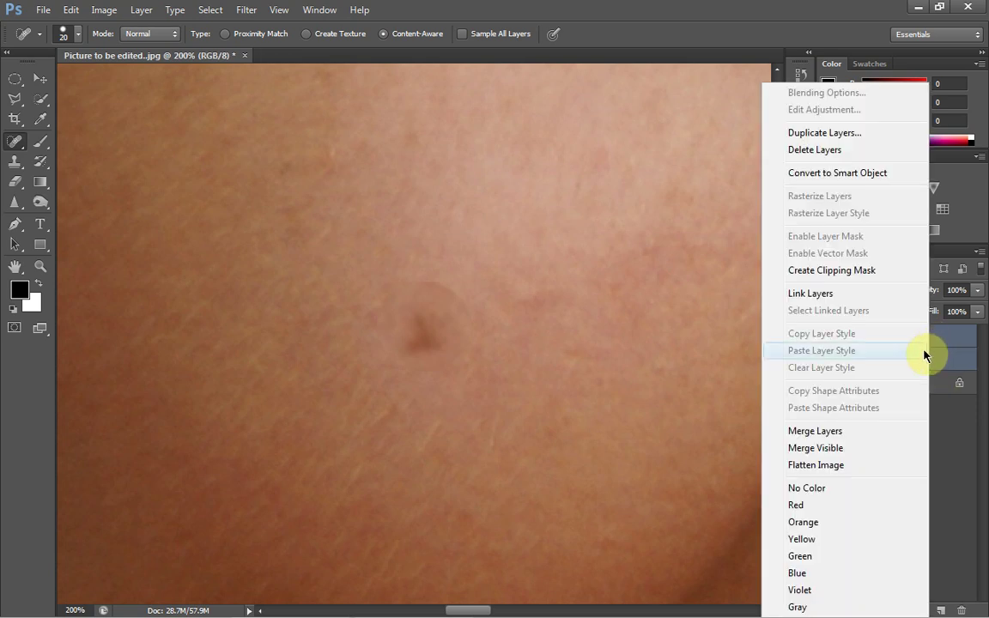
pyautogui.click(865, 432)
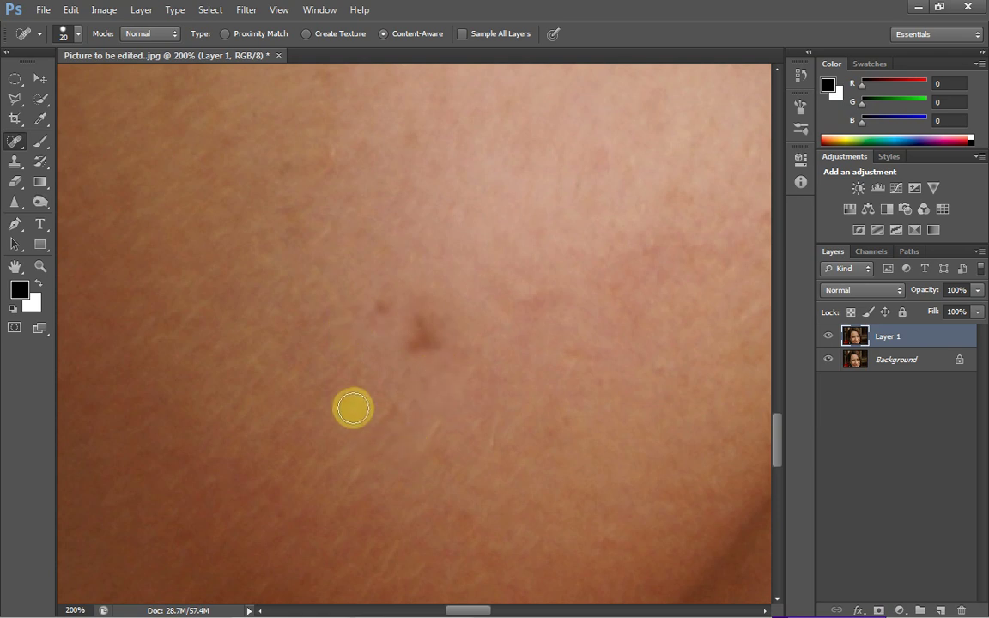
pyautogui.click(490, 333)
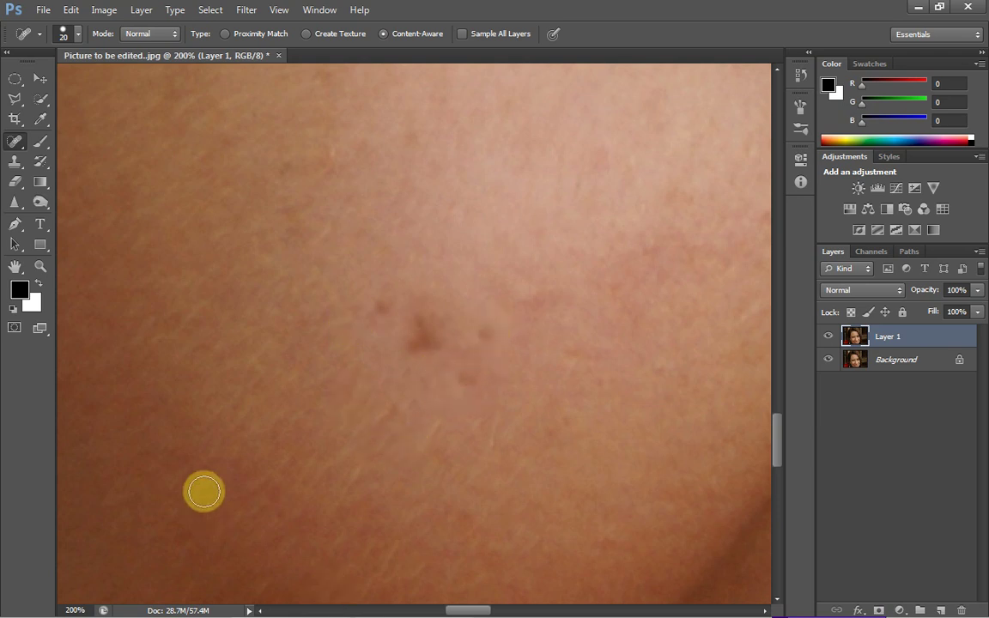
# Examine how the reworked mole on the cheek looks within the whole face.
pyautogui.click(39, 268)
pyautogui.rightClick(196, 301)
pyautogui.click(208, 310)
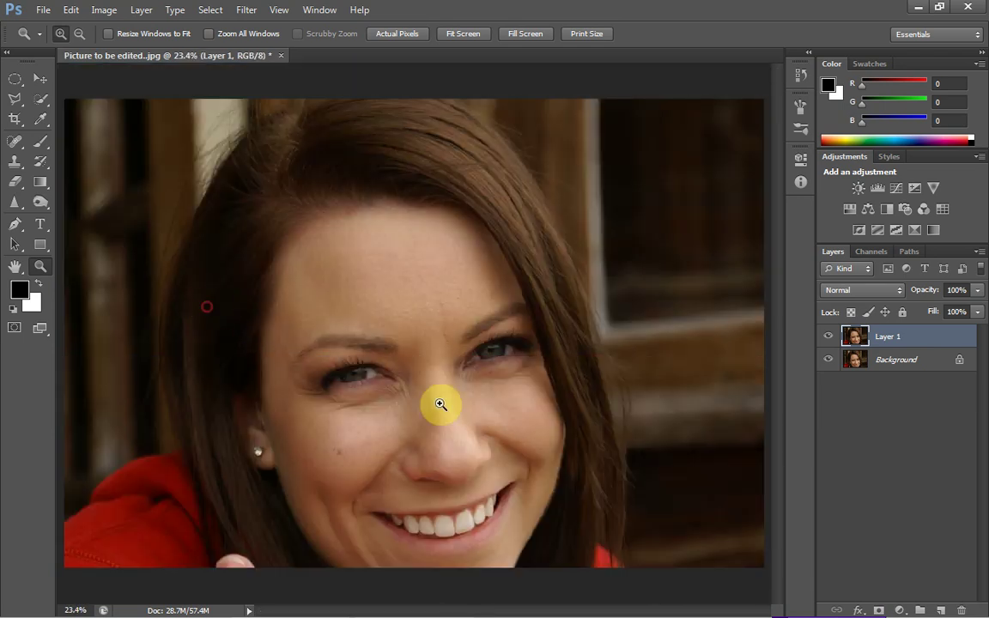
pyautogui.click(375, 459)
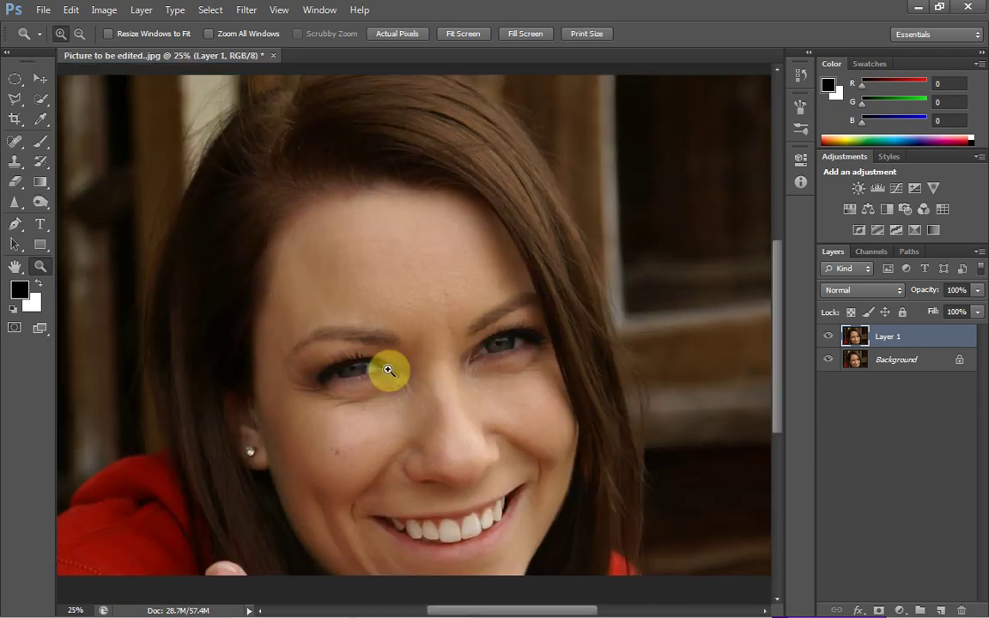
pyautogui.click(443, 352)
pyautogui.rightClick(443, 352)
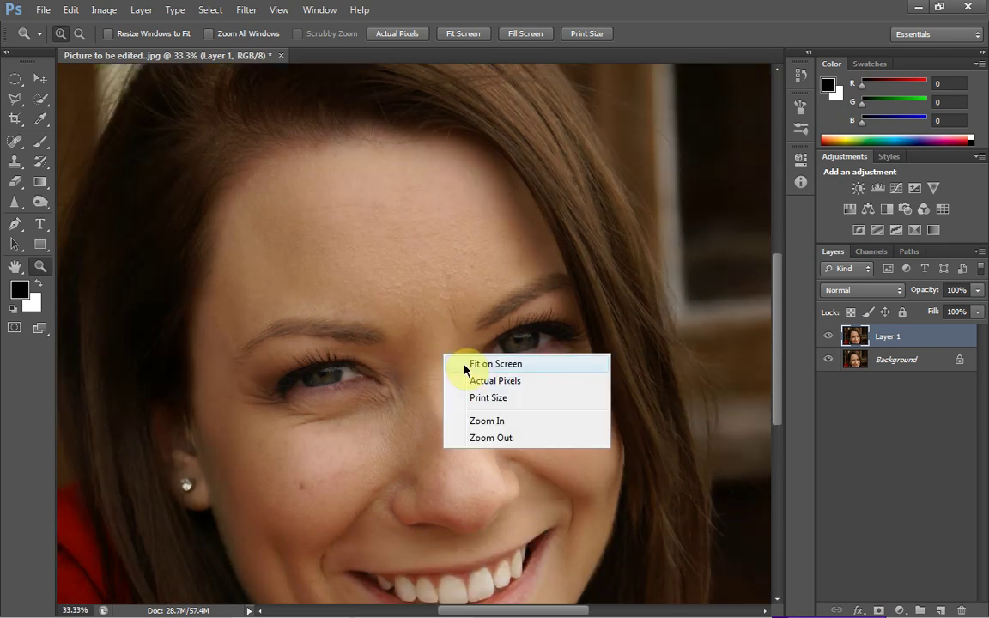
pyautogui.click(465, 364)
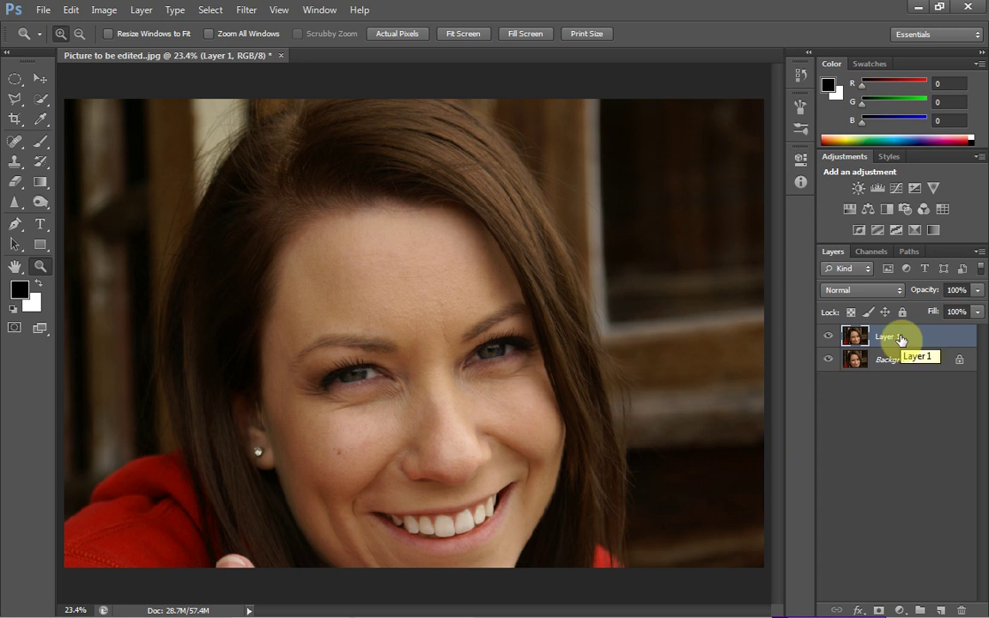
# Duplicate Layer 1 and name the copy Airbrush.
pyautogui.hotkey('ctrl', 'j')
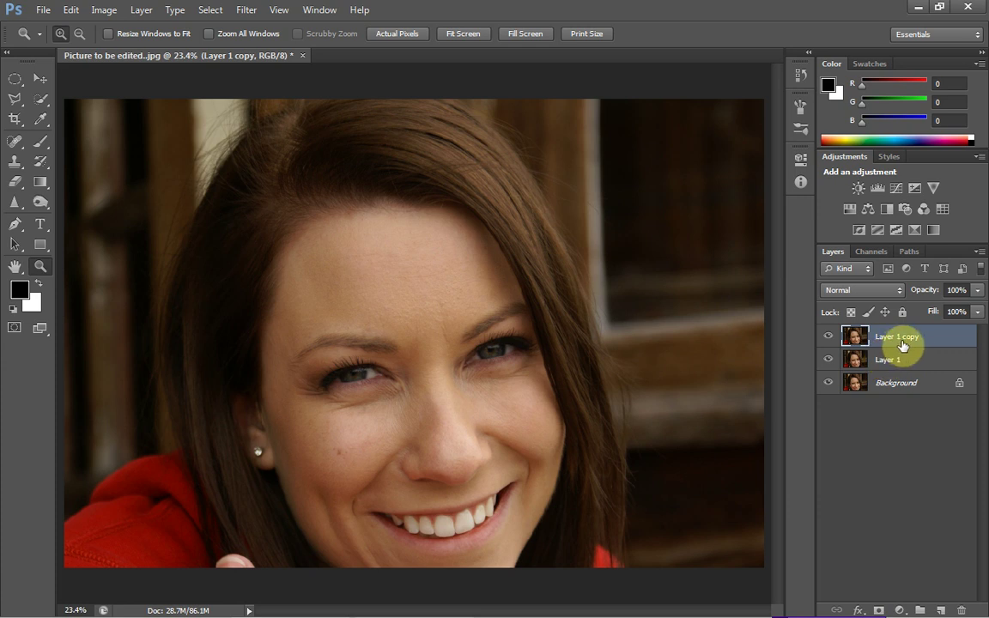
pyautogui.doubleClick(897, 336)
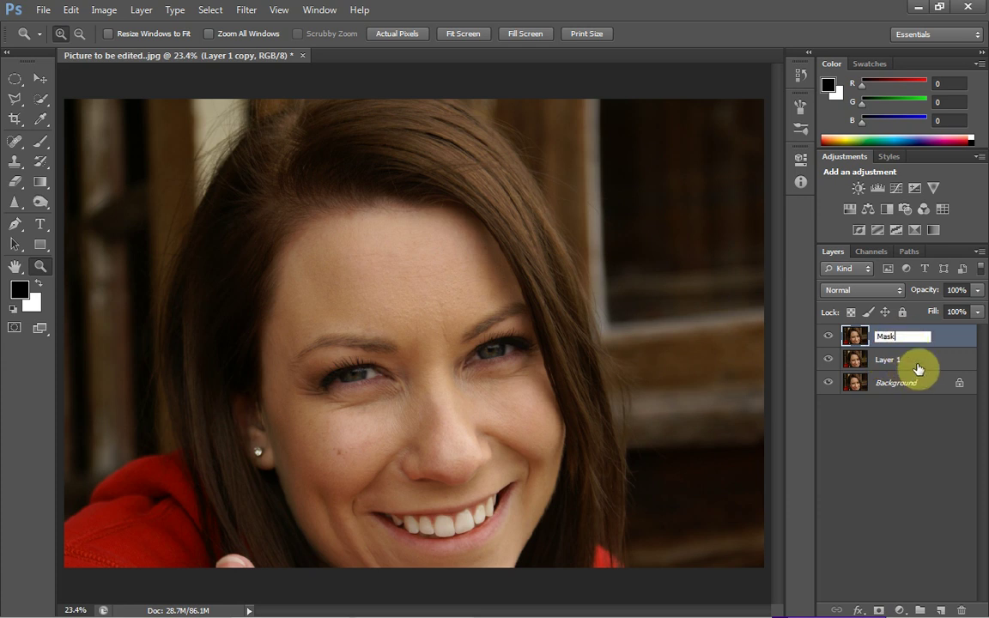
pyautogui.write('Airbrush')
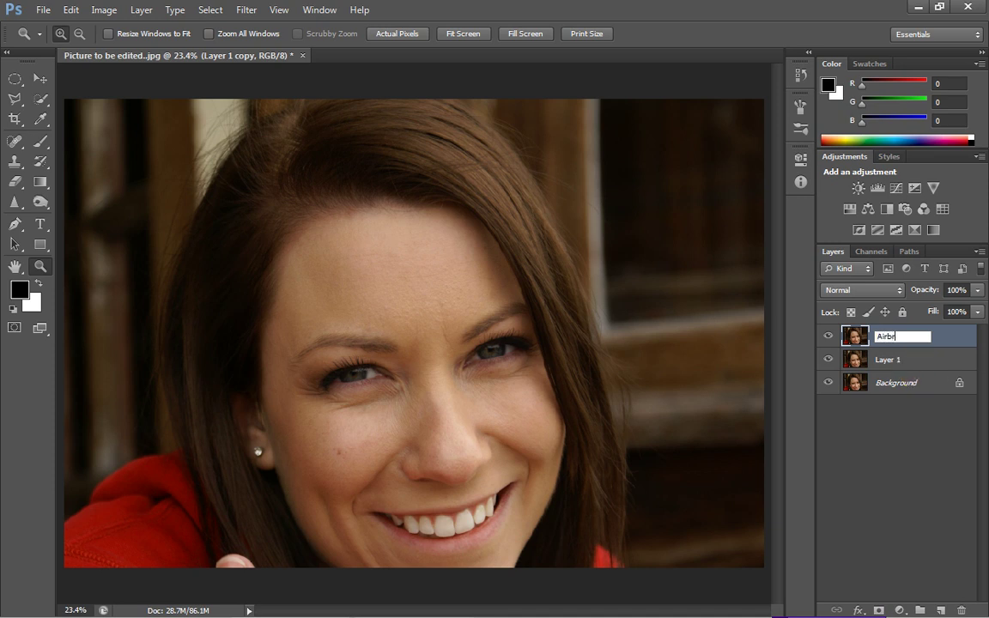
pyautogui.click(893, 415)
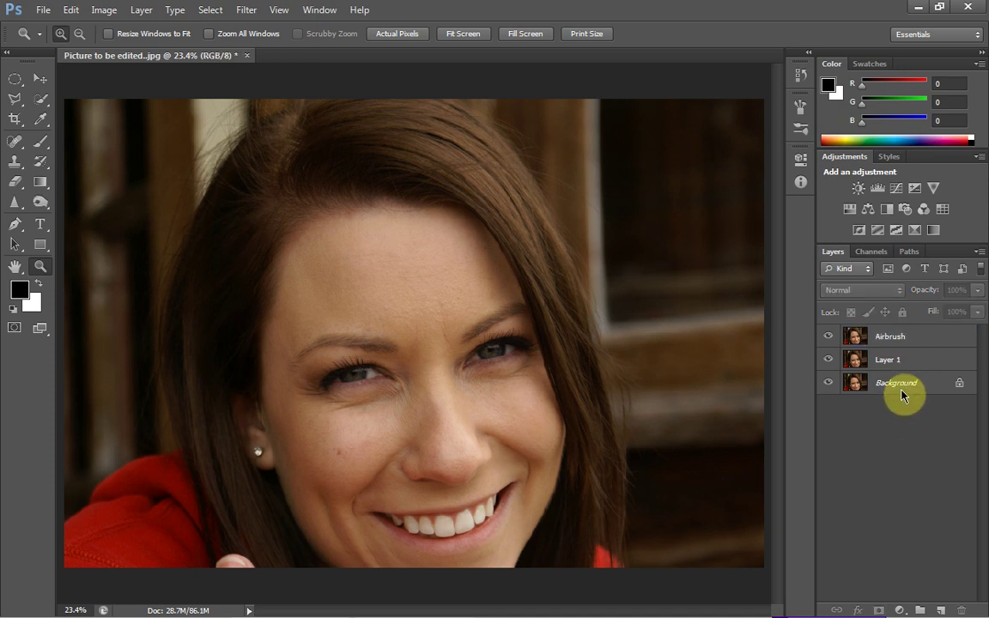
# Apply a Surface Blur to the Airbrush layer with a radius of 25 pixels and a threshold of 20 levels.
pyautogui.click(939, 337)
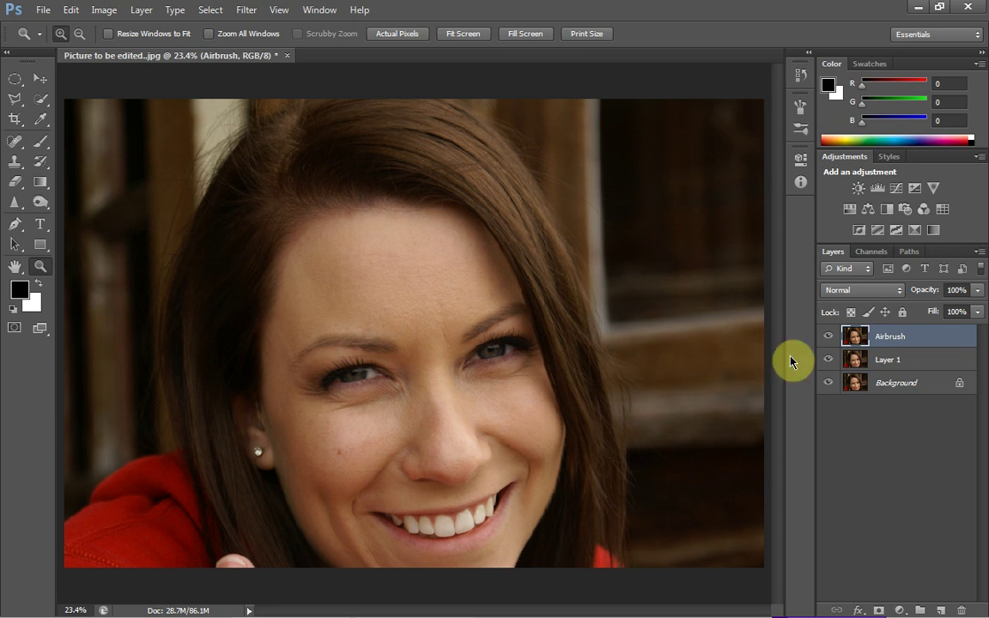
pyautogui.click(249, 9)
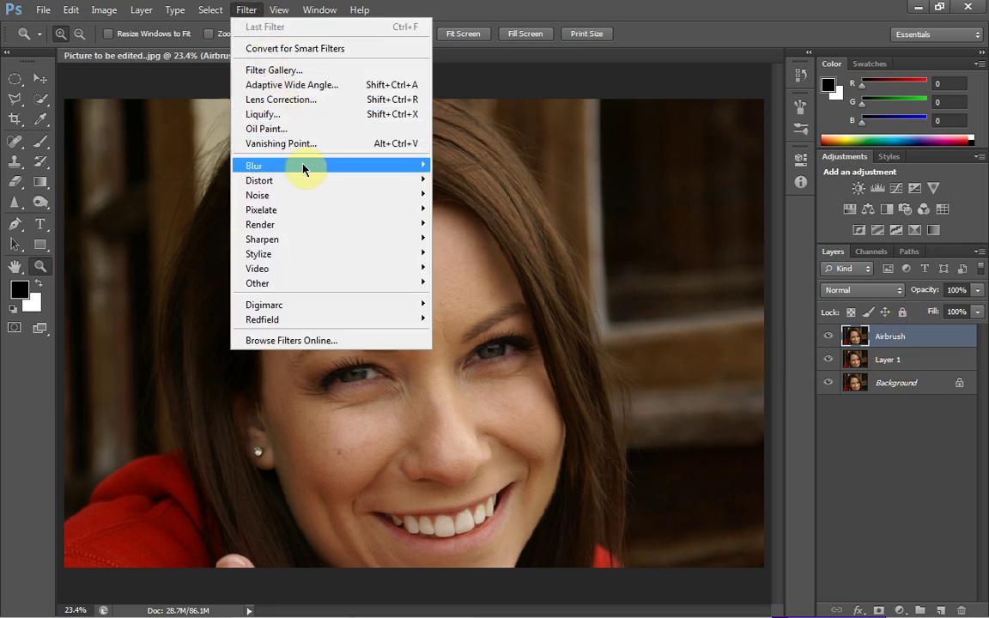
pyautogui.moveTo(304, 166)
pyautogui.click(494, 373)
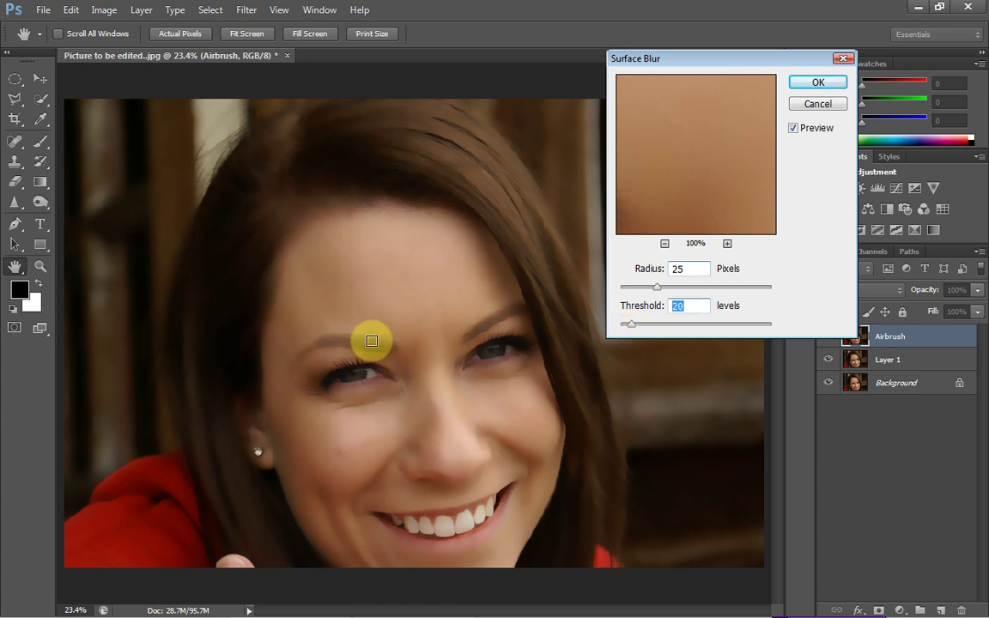
pyautogui.click(843, 89)
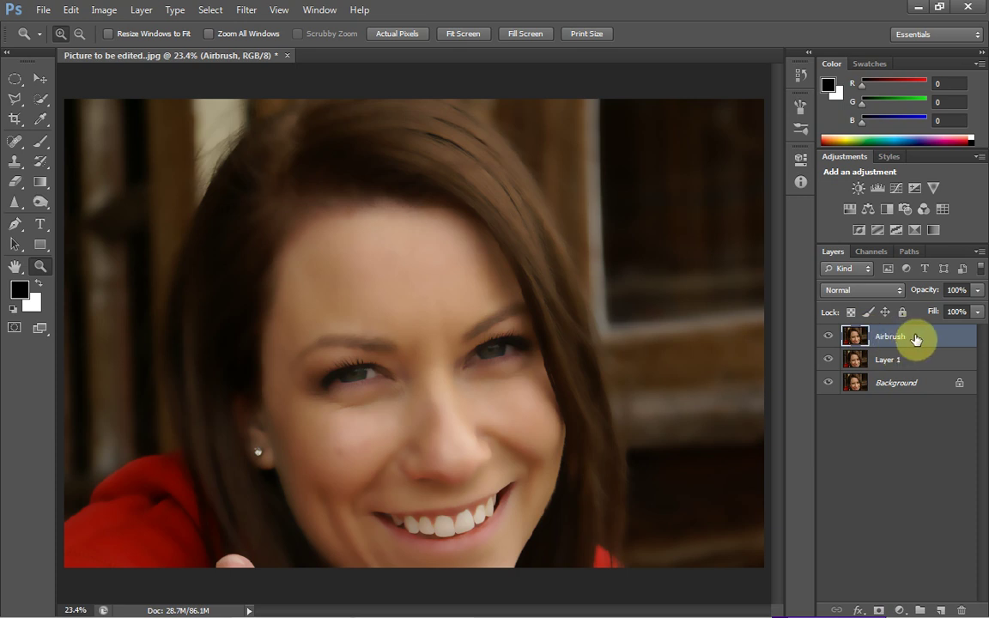
# Add a layer mask inverted to black to the Airbrush layer and make white the foreground colour.
pyautogui.click(879, 610)
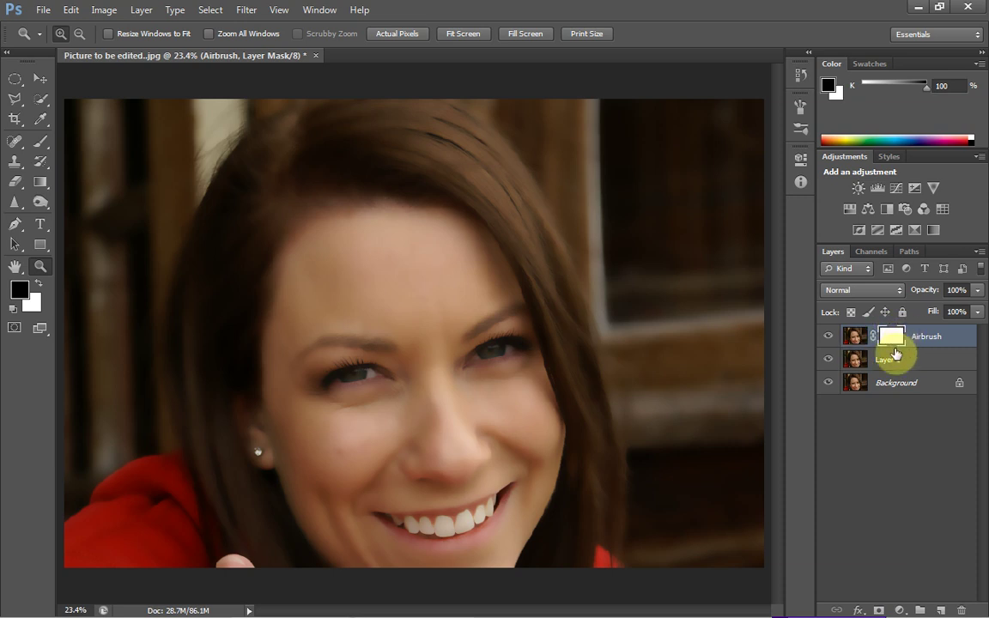
pyautogui.click(38, 283)
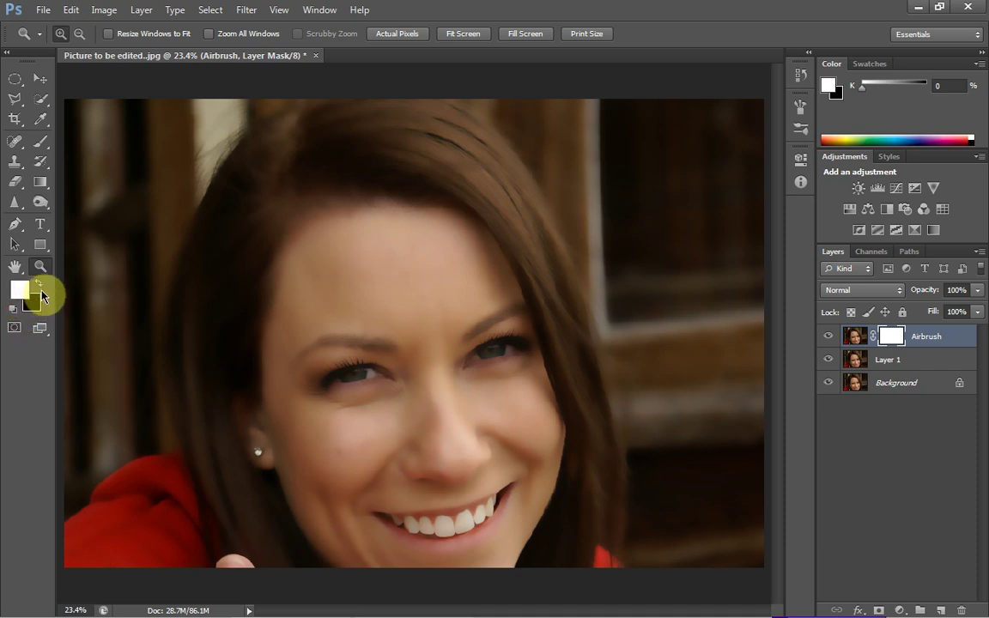
pyautogui.click(38, 284)
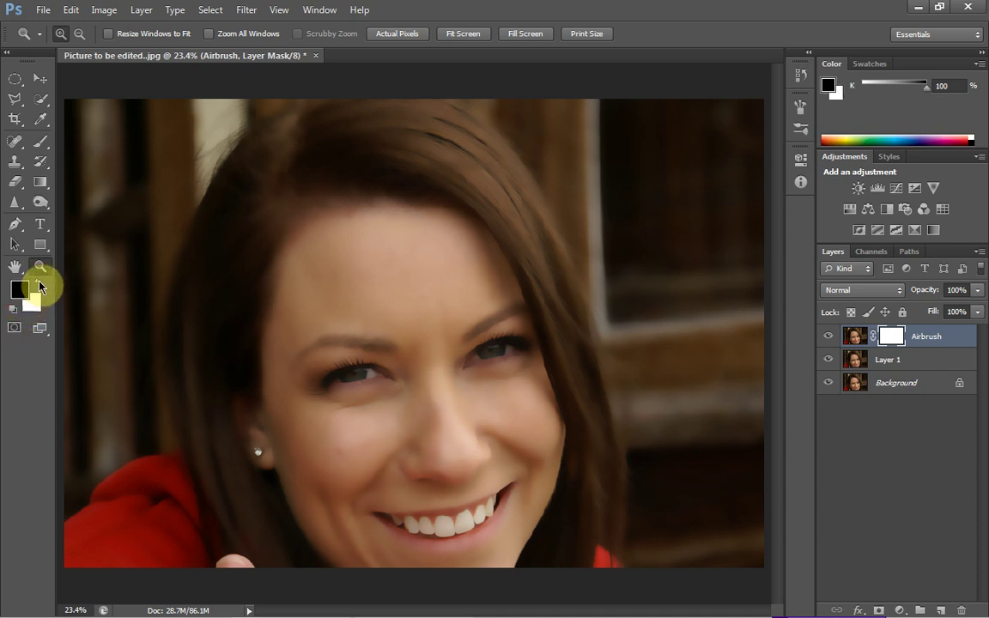
pyautogui.click(38, 284)
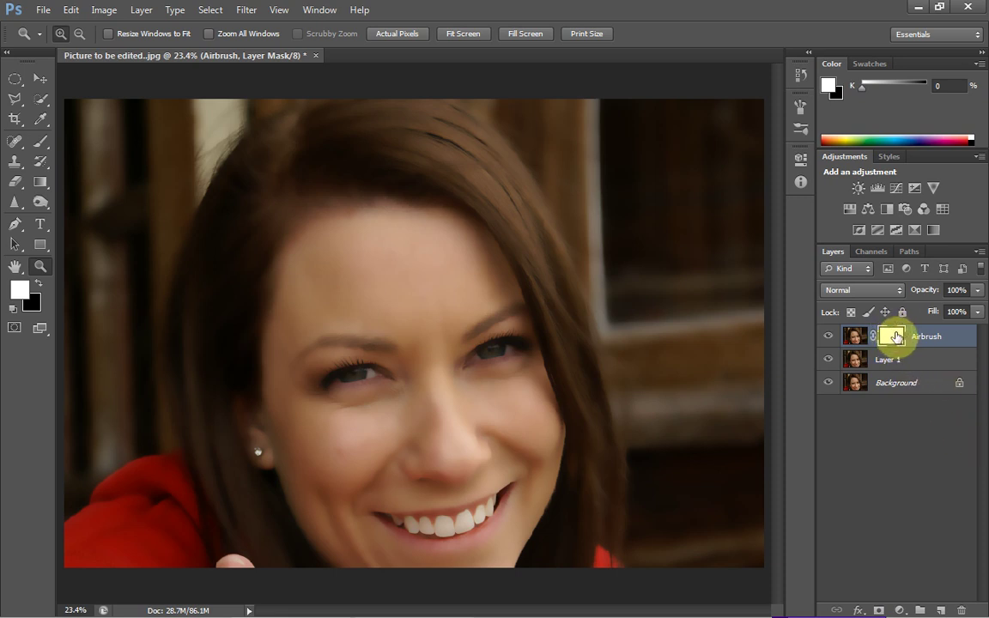
pyautogui.moveTo(897, 335); pyautogui.dragTo(898, 337)
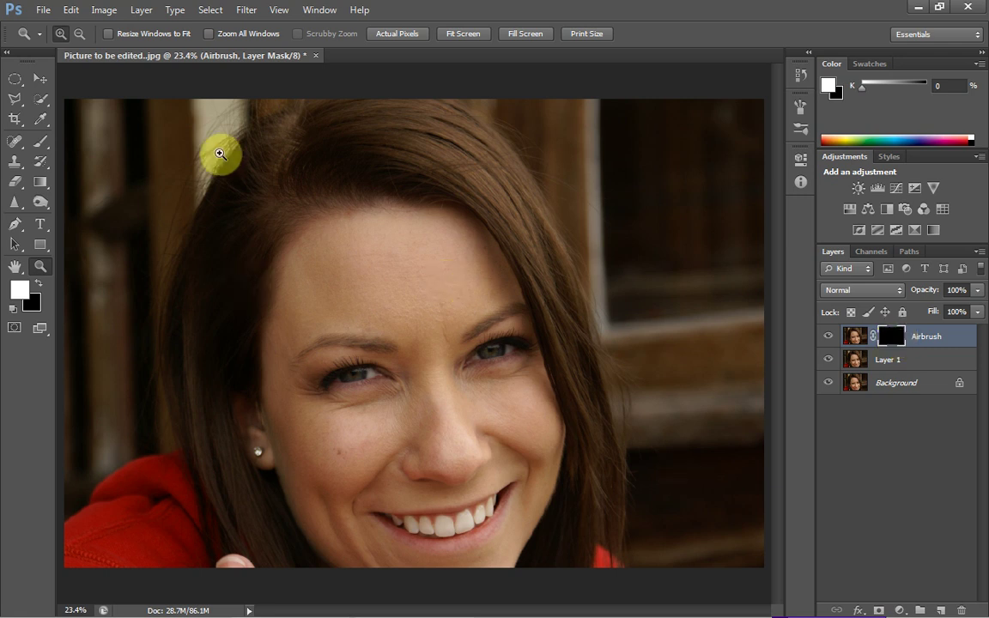
# Choose the Brush tool for painting the face on the Airbrush layer's mask and set its opacity to 51%.
pyautogui.moveTo(191, 154); pyautogui.dragTo(594, 606)
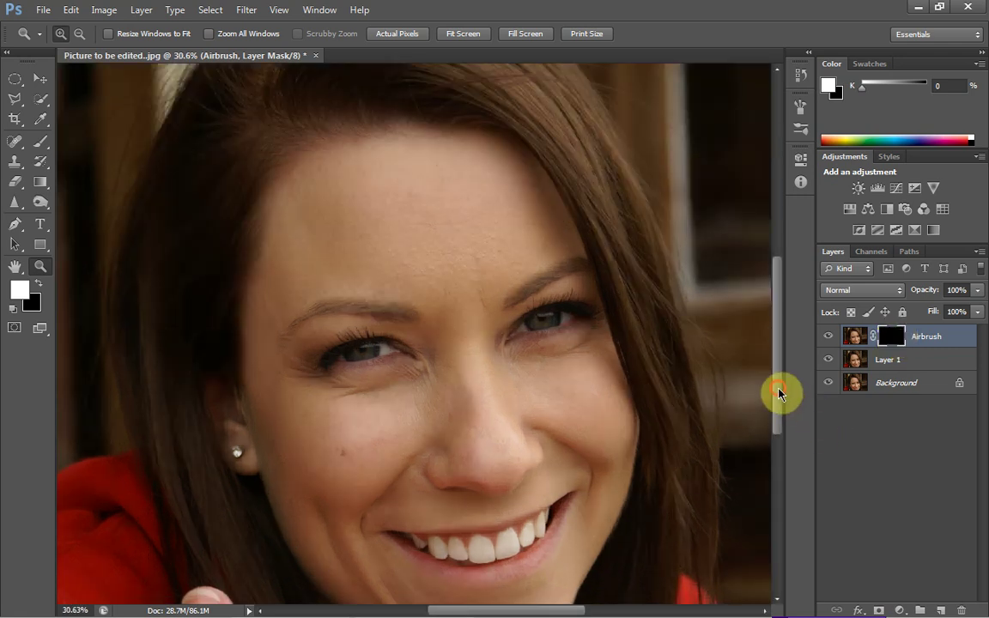
pyautogui.moveTo(778, 394); pyautogui.dragTo(781, 402)
pyautogui.click(40, 143)
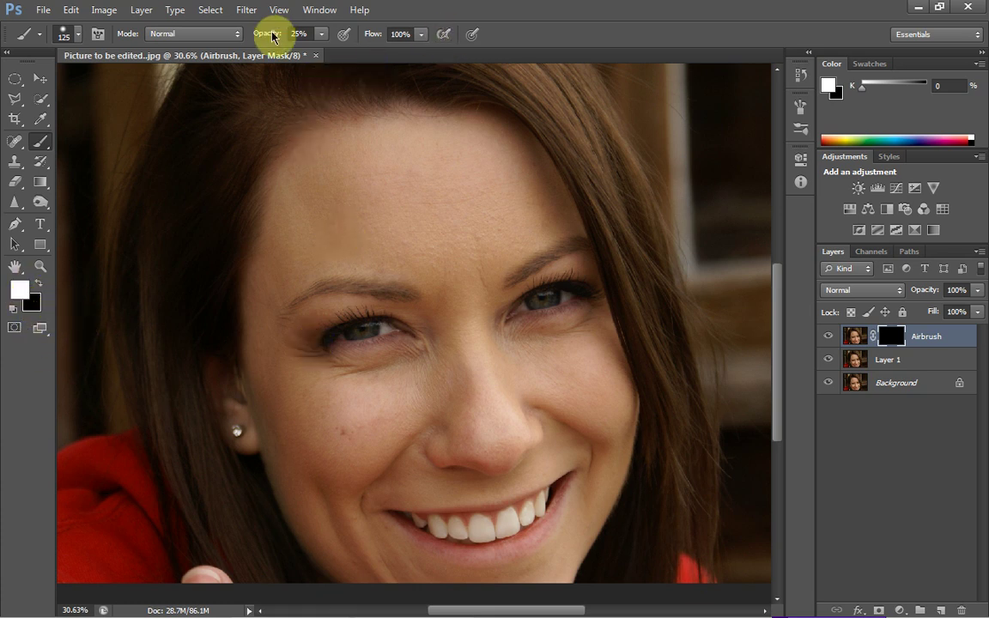
pyautogui.moveTo(265, 36); pyautogui.dragTo(269, 36)
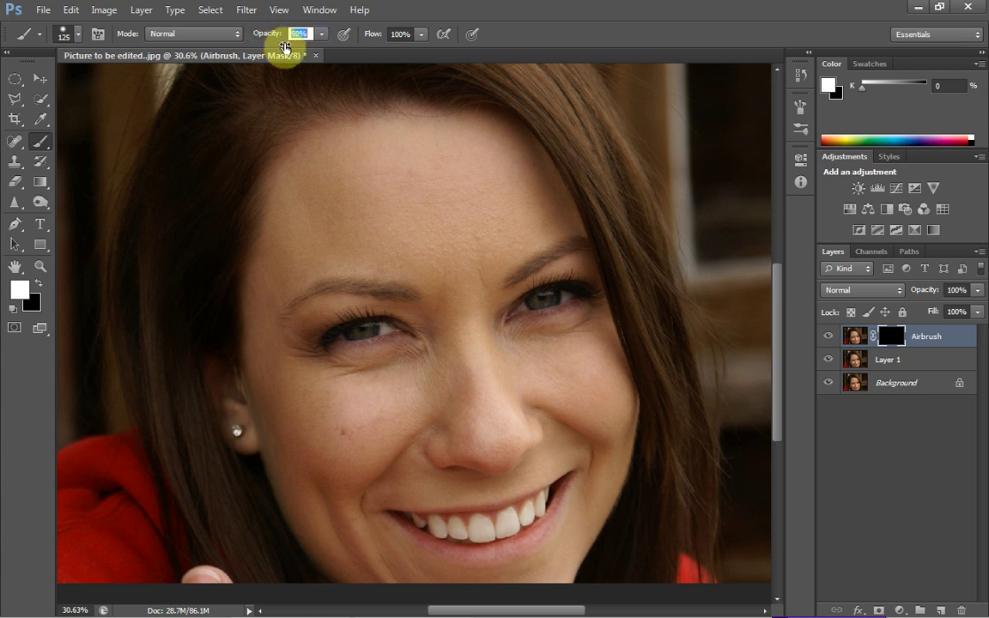
pyautogui.moveTo(284, 47); pyautogui.dragTo(287, 34)
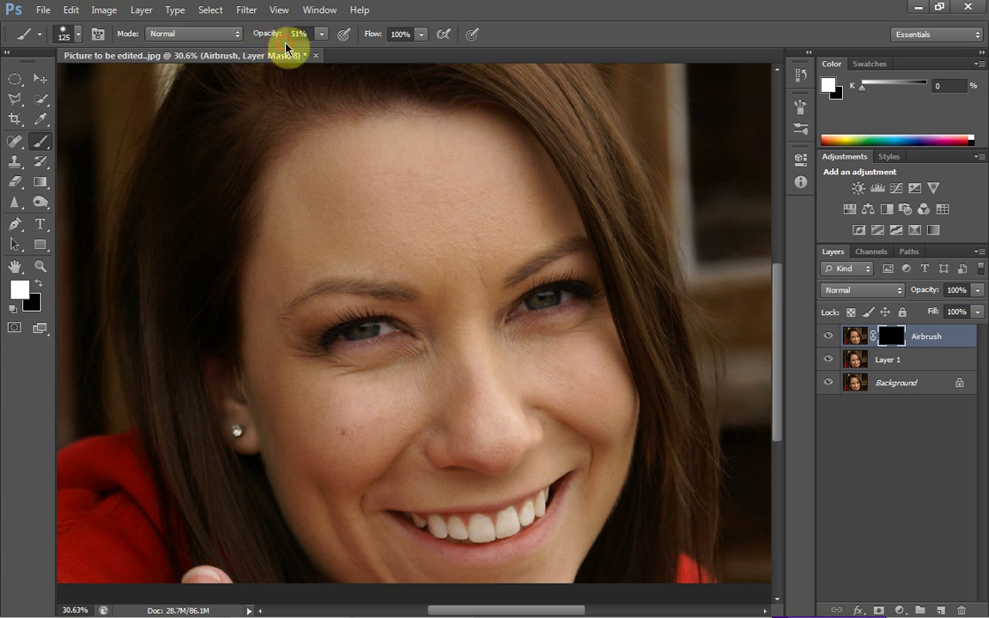
# Paint white on the Airbrush mask over the forehead, the temple on the earring side and the area between the eyebrows.
pyautogui.click(49, 271)
pyautogui.moveTo(221, 100); pyautogui.dragTo(626, 451)
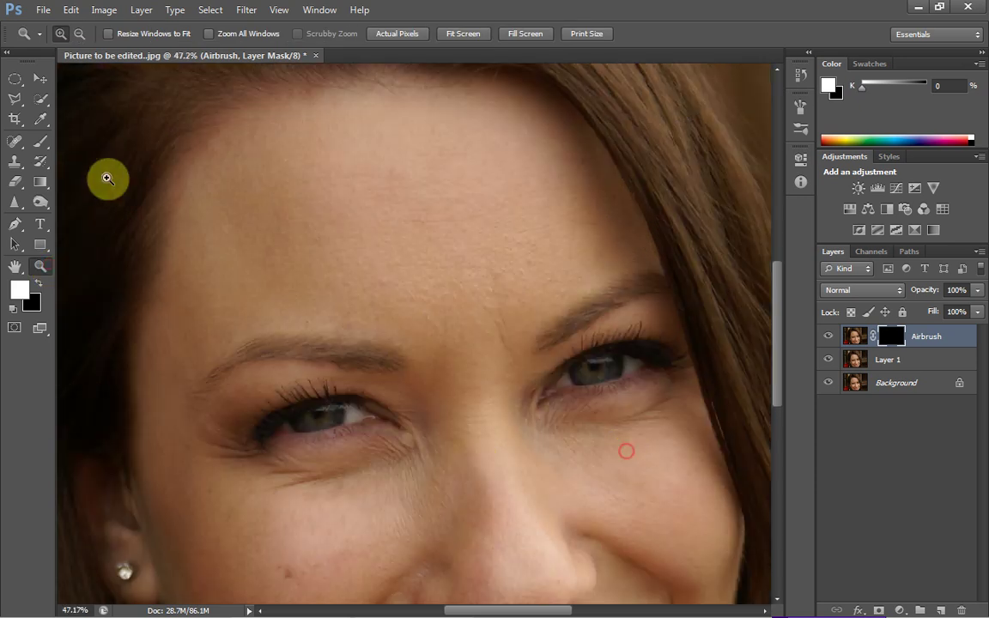
pyautogui.click(40, 143)
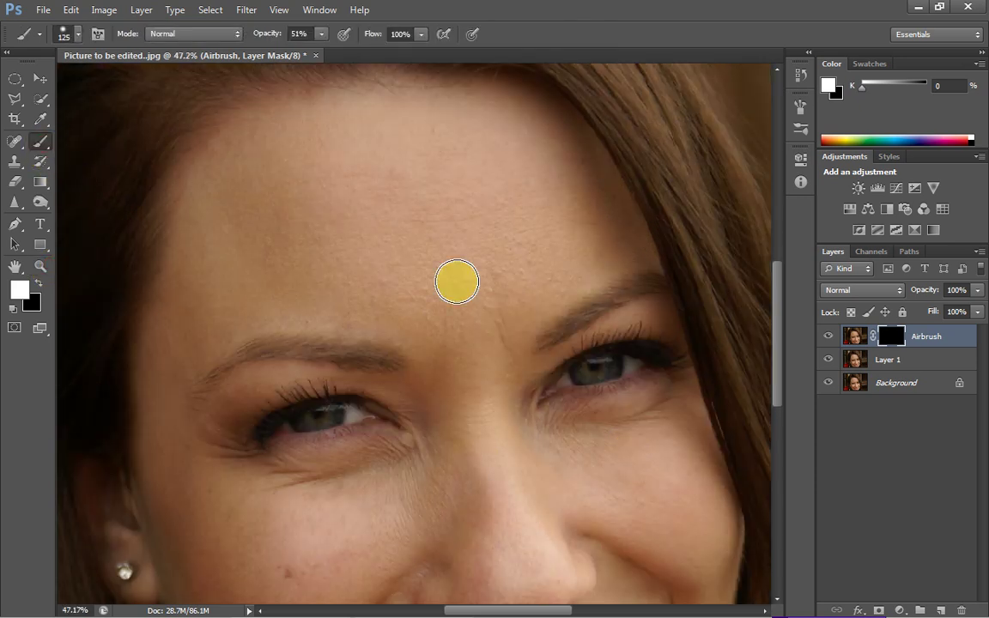
pyautogui.click(427, 259)
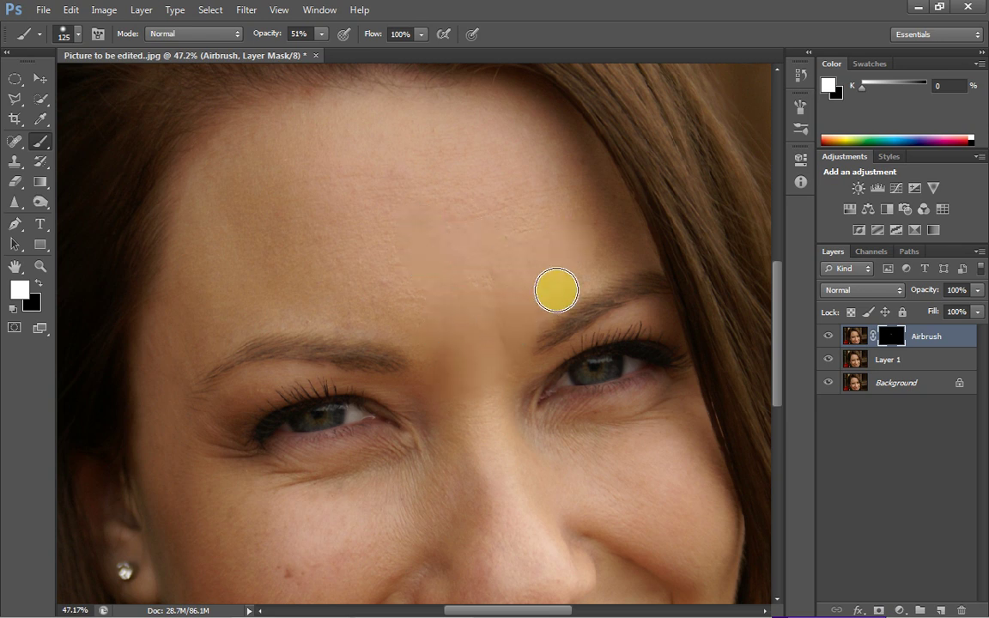
pyautogui.click(537, 316)
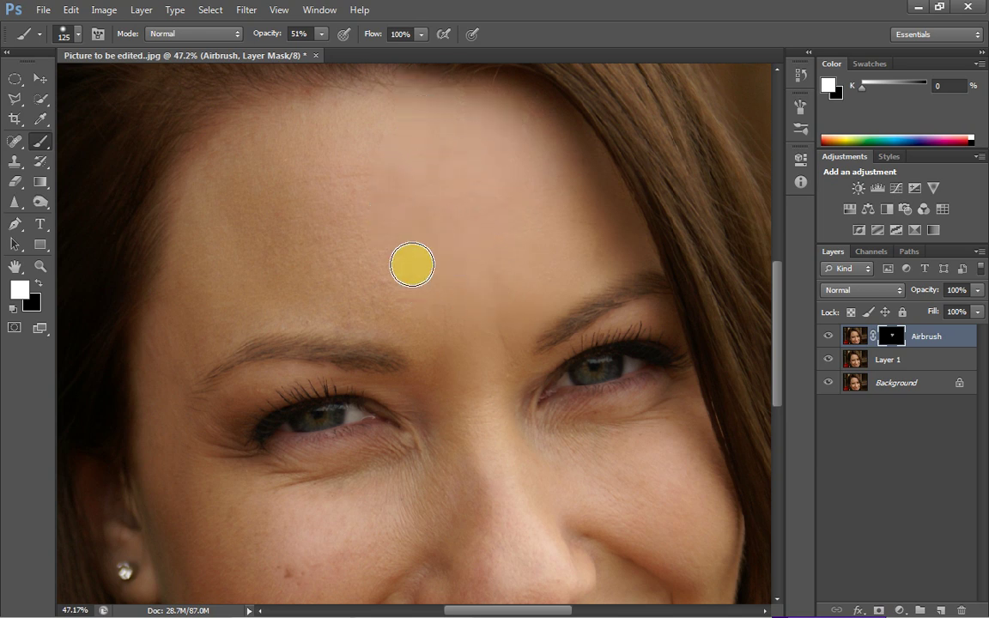
pyautogui.click(335, 282)
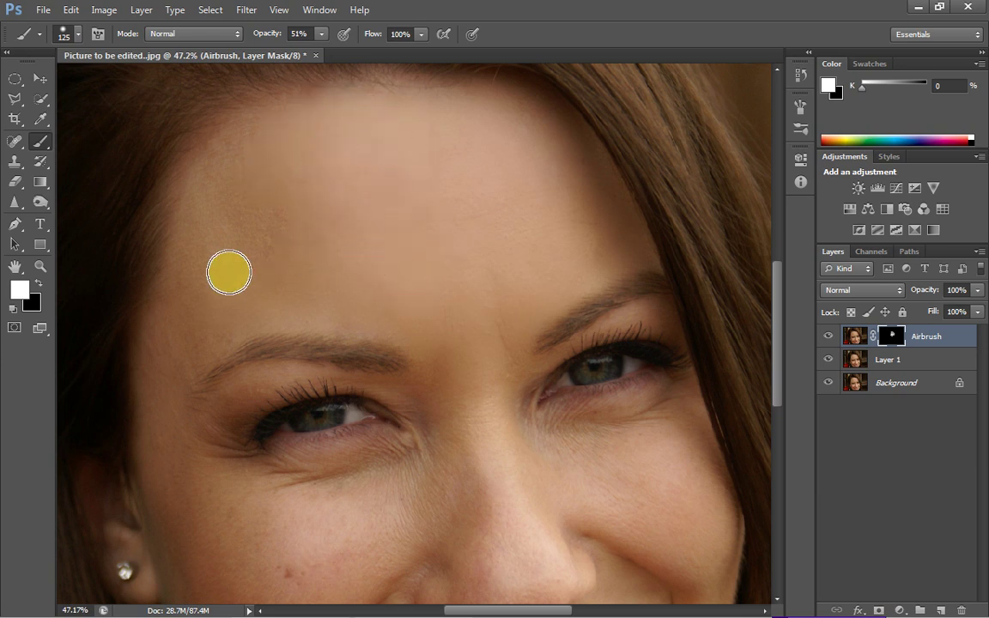
pyautogui.click(192, 269)
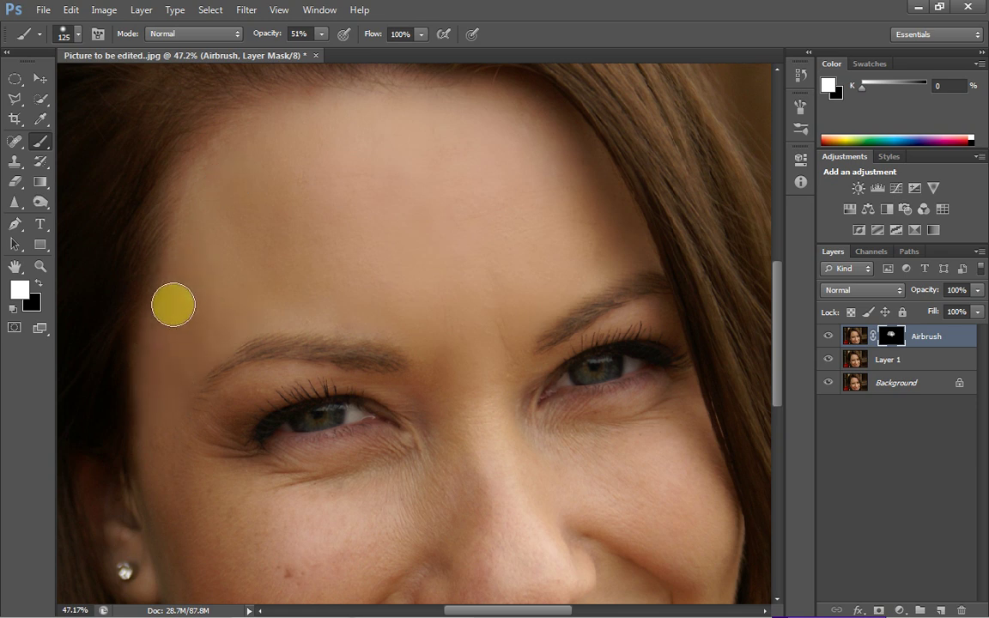
pyautogui.click(163, 370)
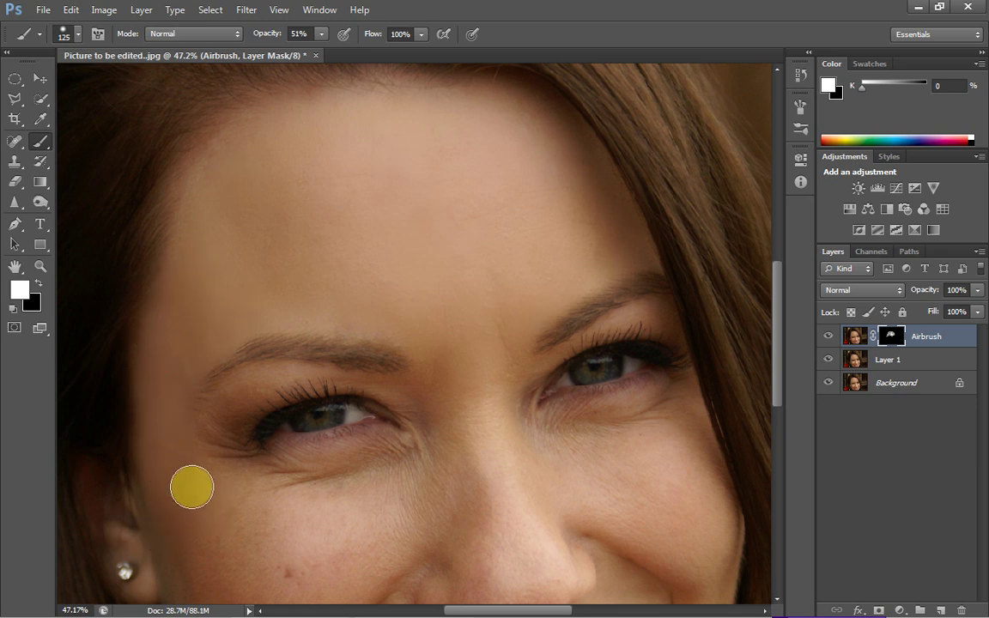
pyautogui.click(494, 327)
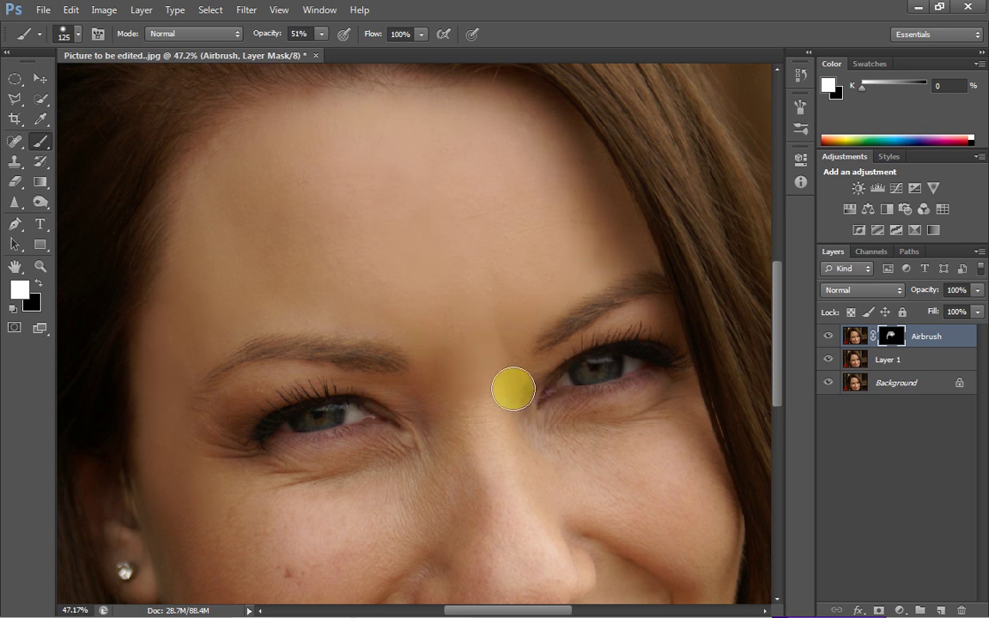
# Paint the Airbrush mask over the cheek and jaw on the earring side, down to the chin.
pyautogui.moveTo(783, 326); pyautogui.dragTo(779, 395)
pyautogui.click(354, 328)
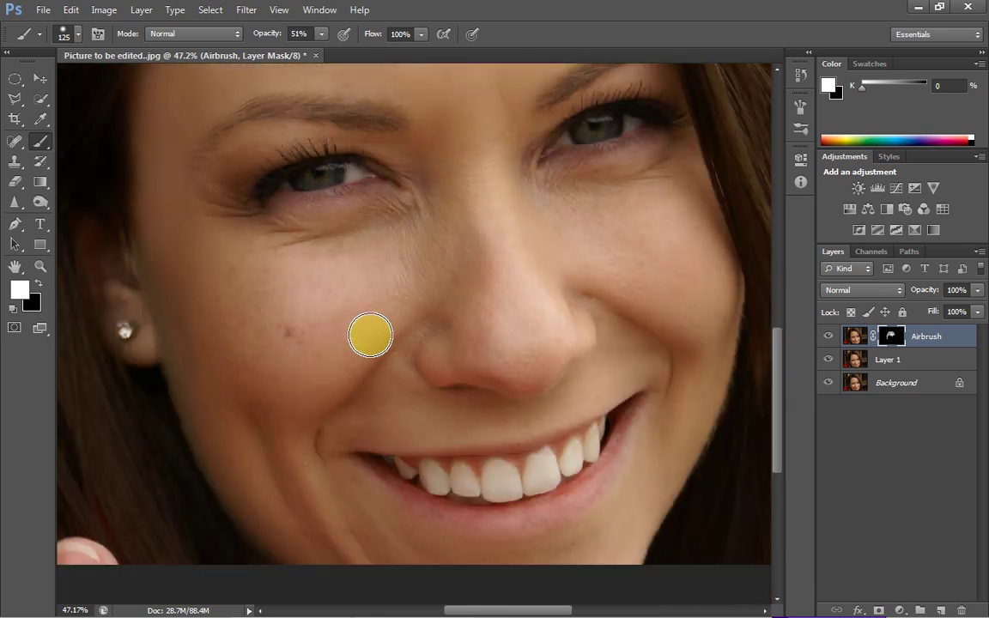
pyautogui.click(416, 273)
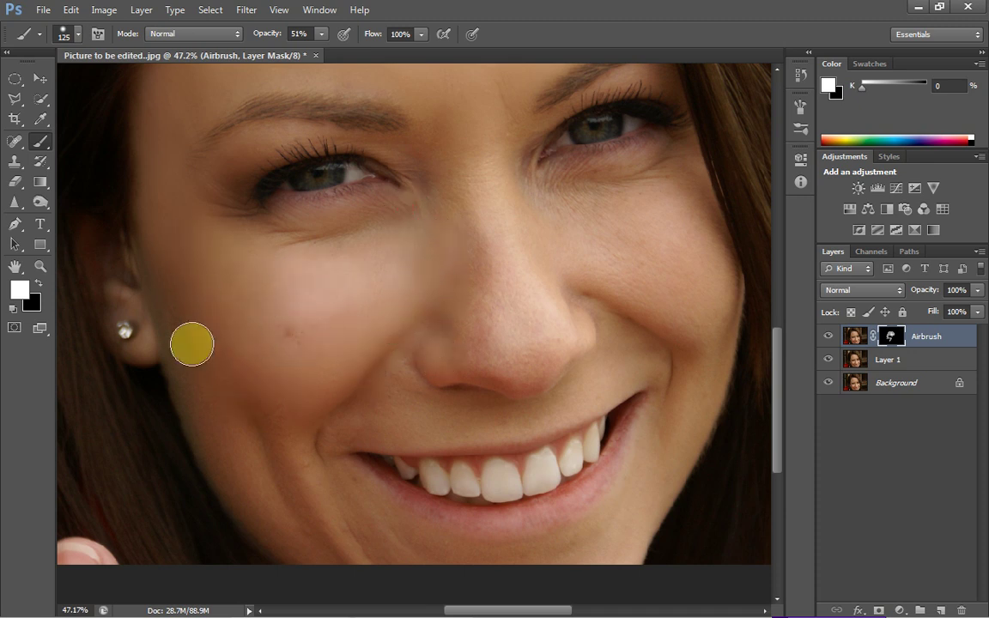
pyautogui.click(191, 381)
pyautogui.moveTo(229, 467)
pyautogui.mouseDown()
pyautogui.moveTo(211, 414)
pyautogui.moveTo(251, 498)
pyautogui.moveTo(234, 484)
pyautogui.moveTo(304, 553)
pyautogui.moveTo(266, 450)
pyautogui.moveTo(288, 504)
pyautogui.moveTo(271, 402)
pyautogui.mouseUp()
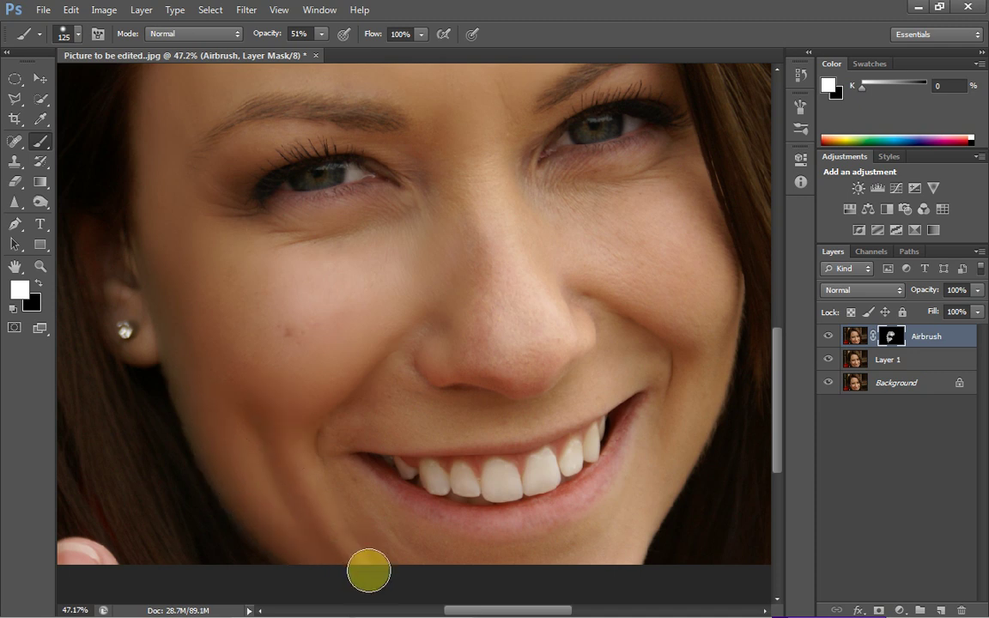
pyautogui.click(245, 513)
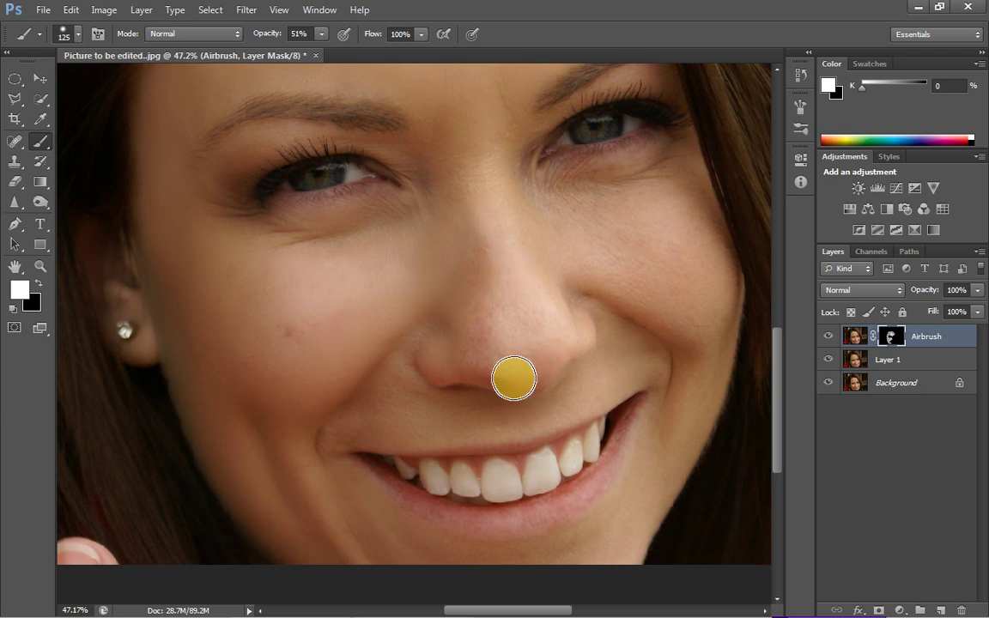
# Paint the Airbrush mask over the opposite cheek and around the eyes and mouth, reducing the brush size to 90.
pyautogui.moveTo(784, 410); pyautogui.dragTo(784, 393)
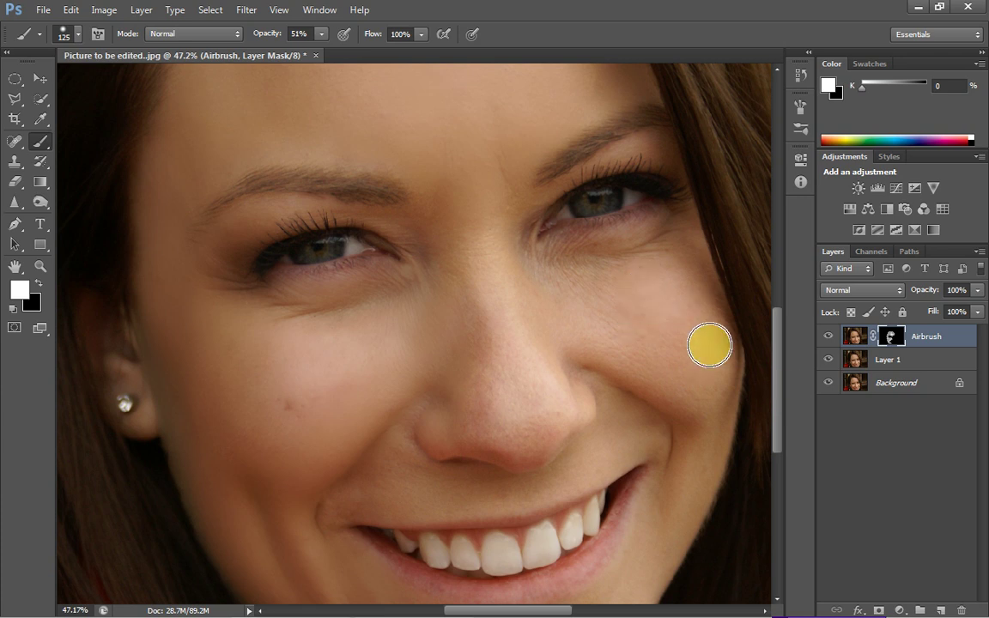
pyautogui.moveTo(780, 365); pyautogui.dragTo(780, 357)
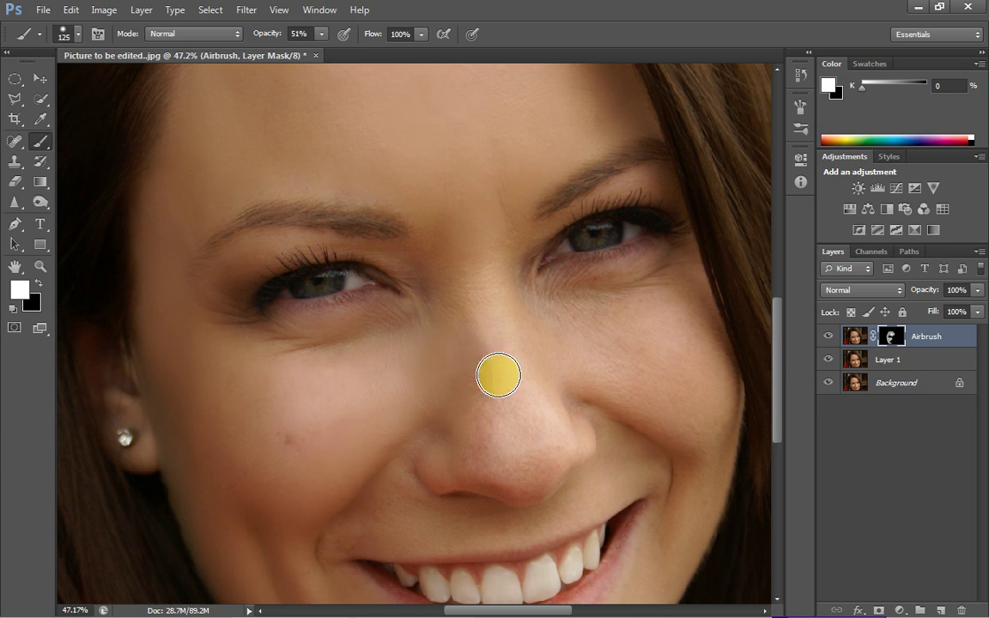
pyautogui.press('z')
pyautogui.keyDown('alt'); pyautogui.click(498, 375); pyautogui.keyUp('alt')
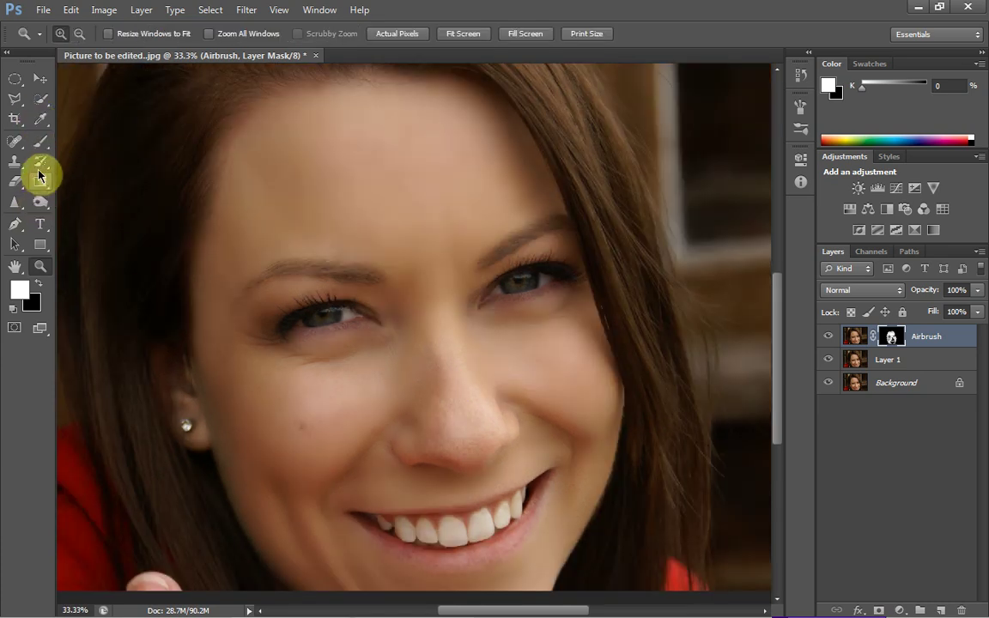
pyautogui.click(39, 142)
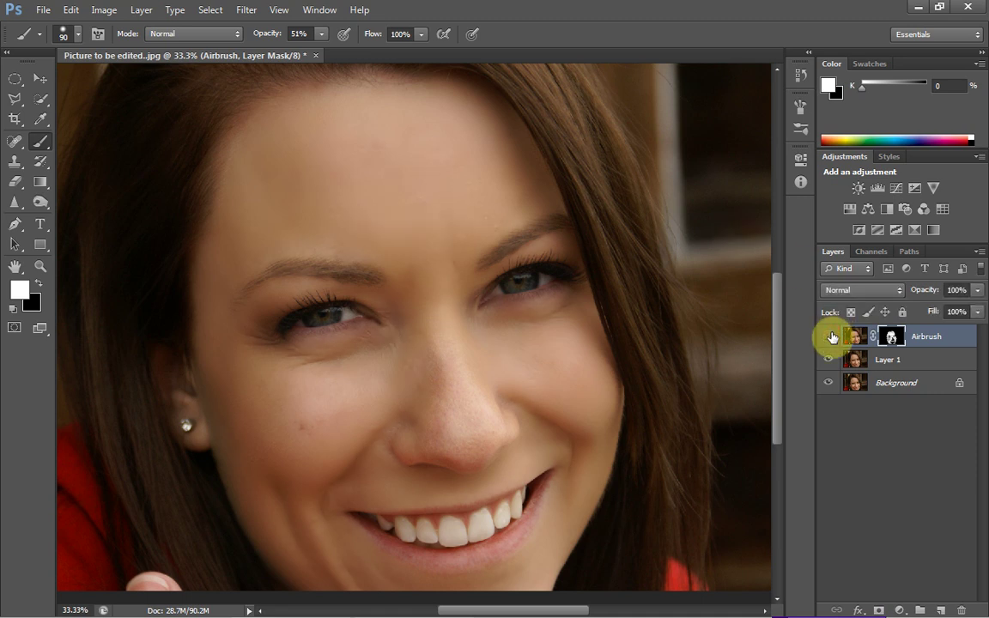
# Display the Airbrush mask on its own, fill the missed gaps around the cheeks, eye and forehead with white, and return to the image.
pyautogui.keyDown('alt'); pyautogui.click(896, 335); pyautogui.keyUp('alt')
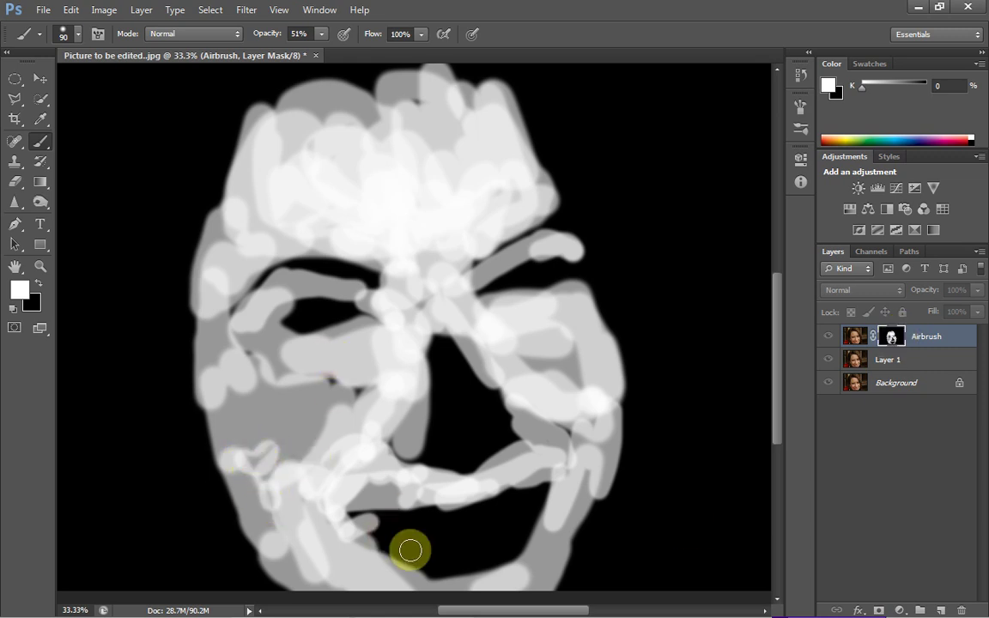
pyautogui.click(346, 395)
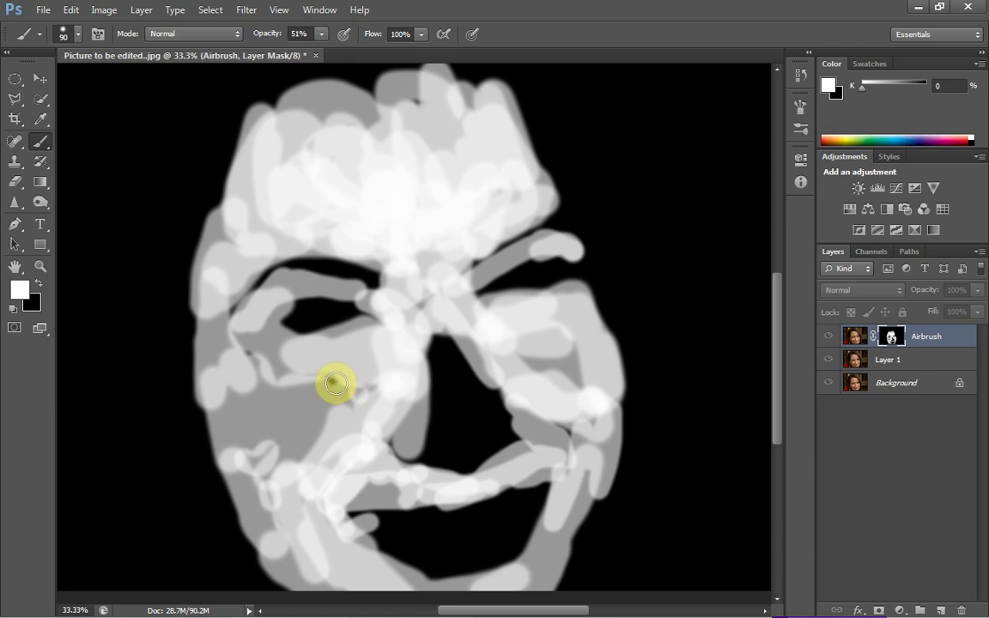
pyautogui.click(335, 384)
pyautogui.click(248, 353)
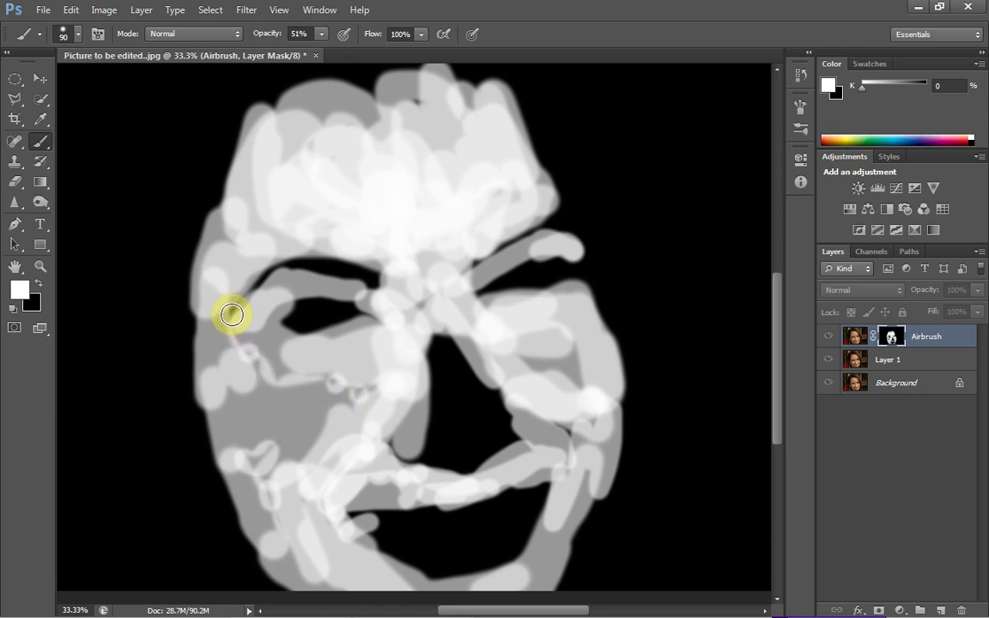
pyautogui.click(232, 314)
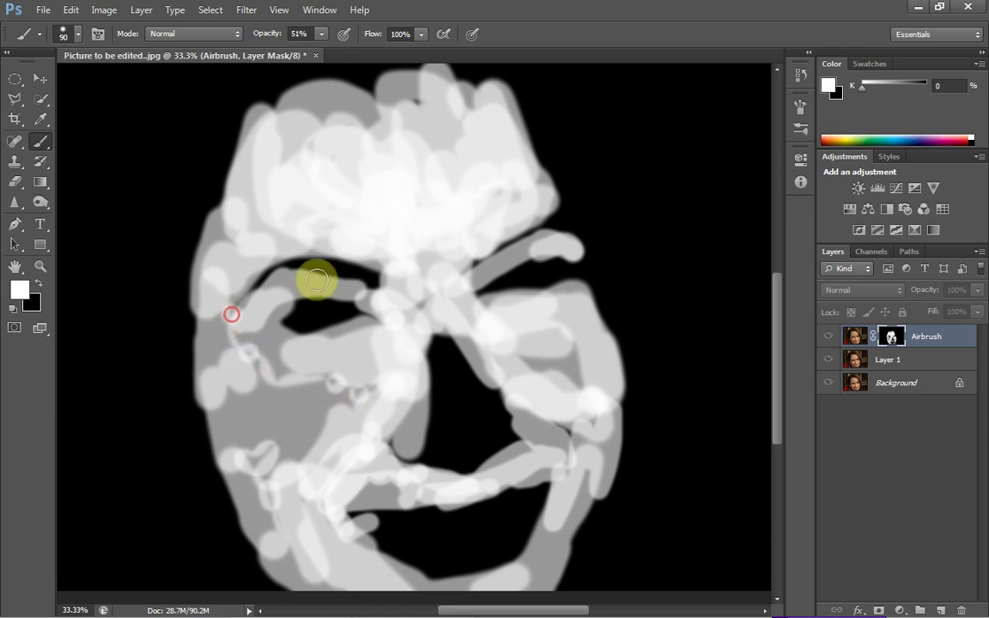
pyautogui.click(562, 432)
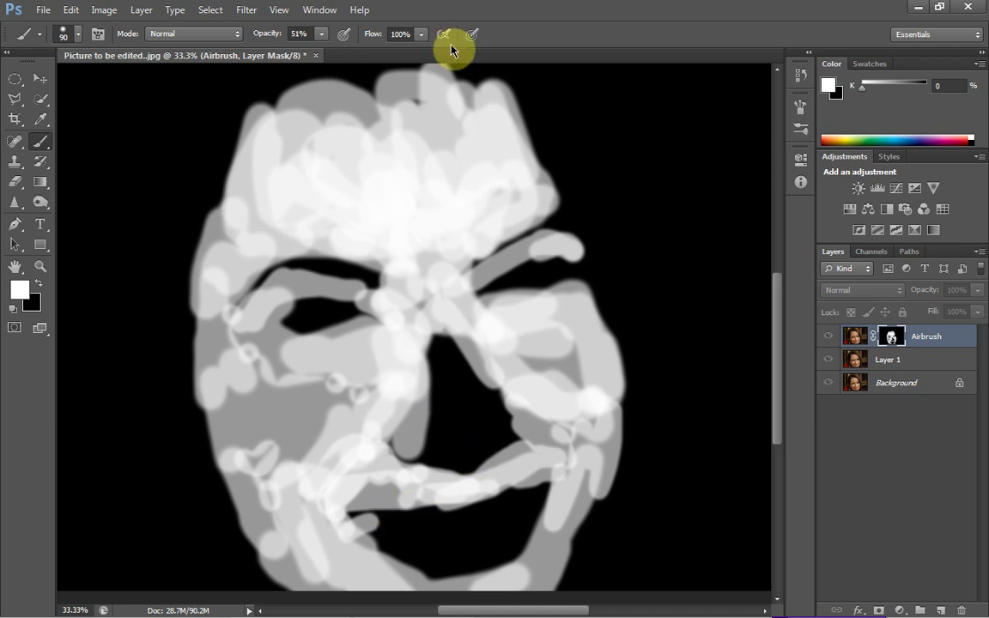
pyautogui.click(415, 95)
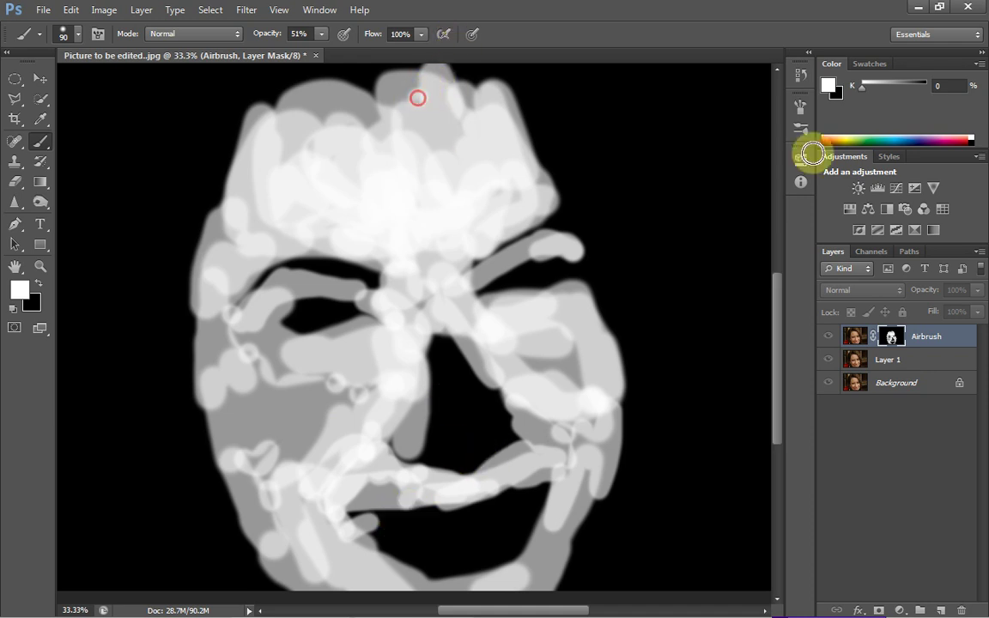
pyautogui.keyDown('alt'); pyautogui.click(890, 337); pyautogui.keyUp('alt')
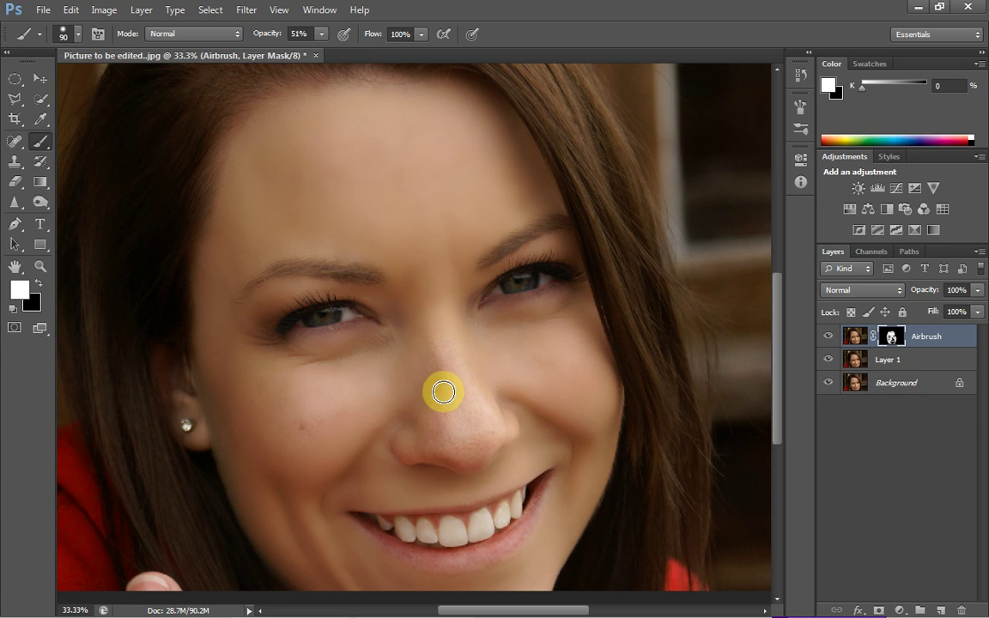
# Enlarge the brush to 250 and paint the Airbrush mask over the nose, its bridge and the skin under the eye.
pyautogui.moveTo(443, 392); pyautogui.dragTo(441, 379)
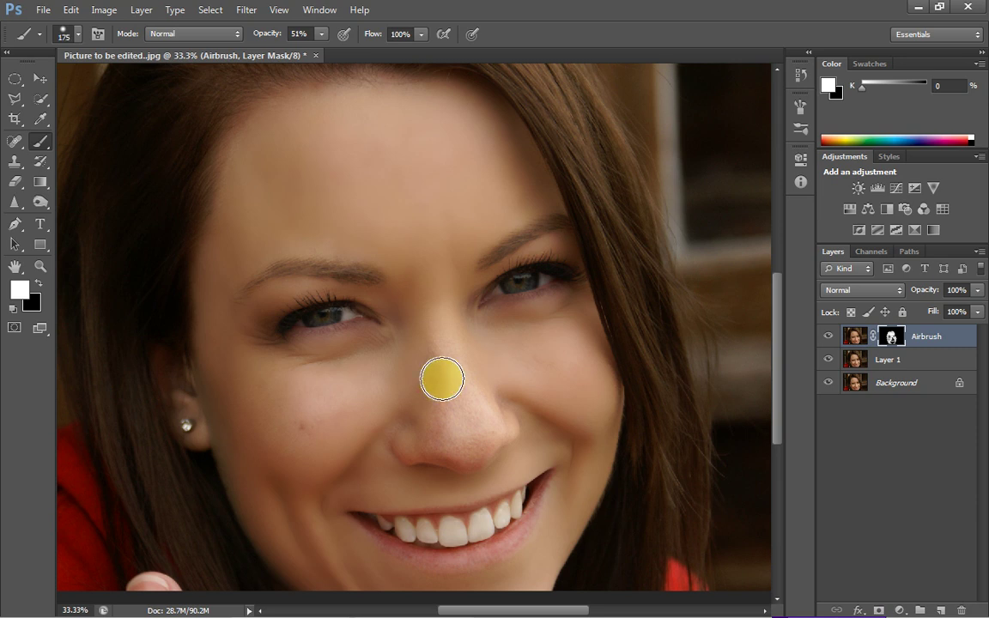
pyautogui.press(']')
pyautogui.press(']')
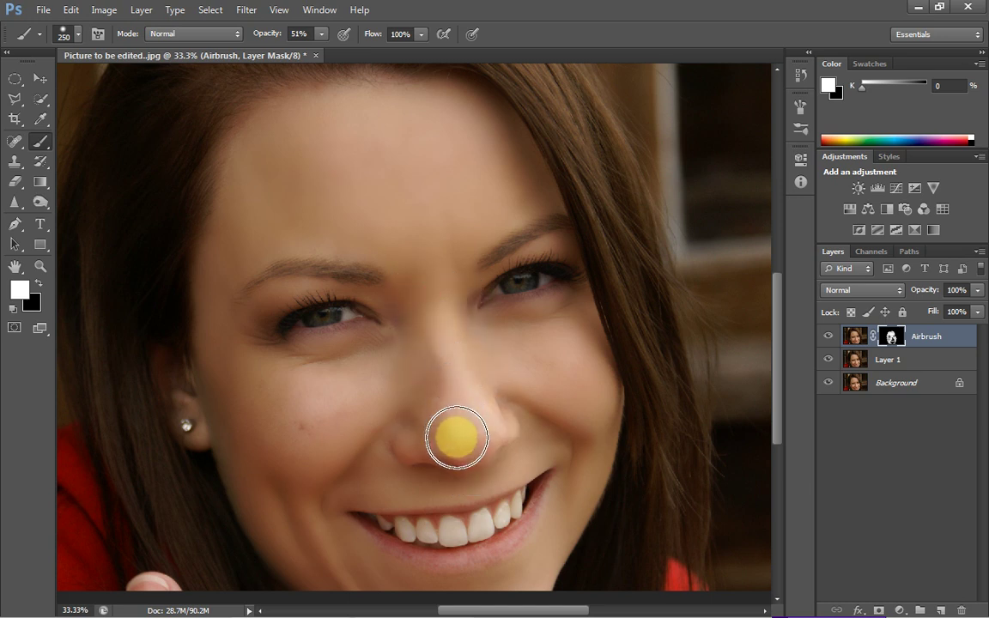
pyautogui.click(459, 323)
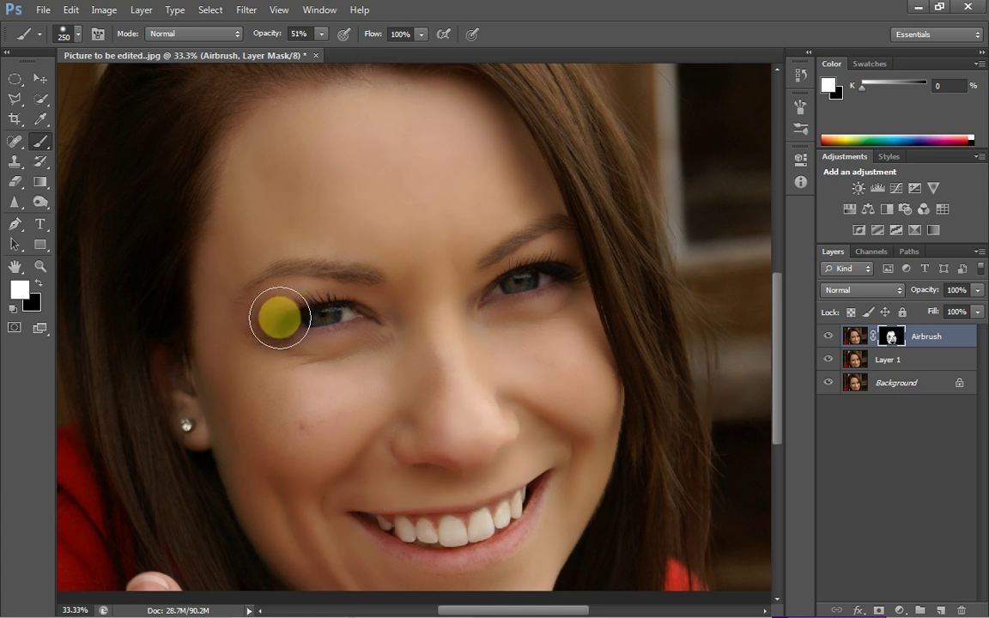
pyautogui.moveTo(280, 316)
pyautogui.mouseDown()
pyautogui.moveTo(372, 319)
pyautogui.moveTo(347, 367)
pyautogui.moveTo(372, 380)
pyautogui.mouseUp()
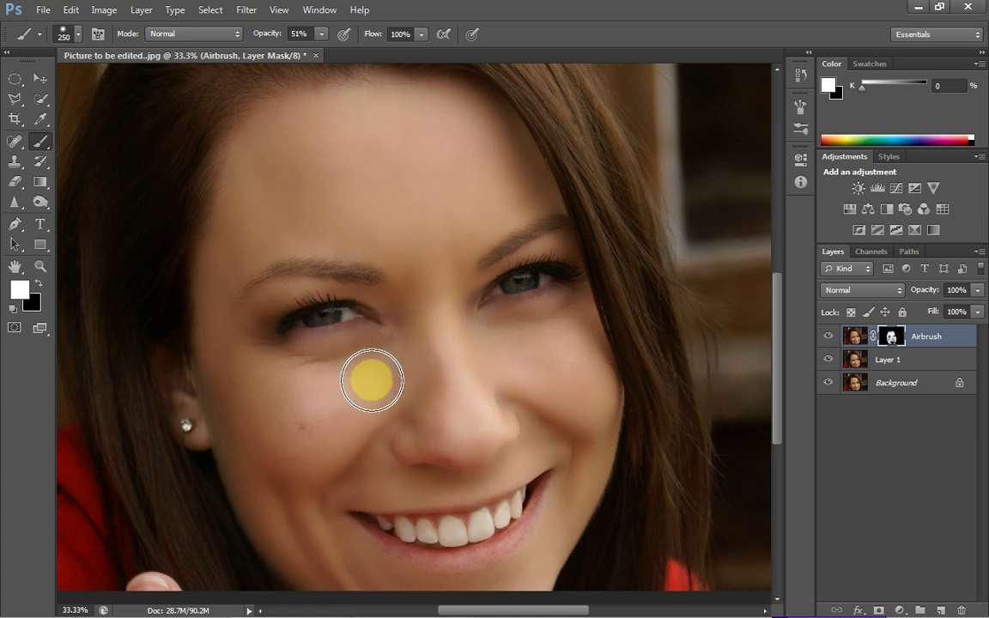
# Duplicate Layer 1 and move the copy above the Airbrush layer.
pyautogui.click(926, 361)
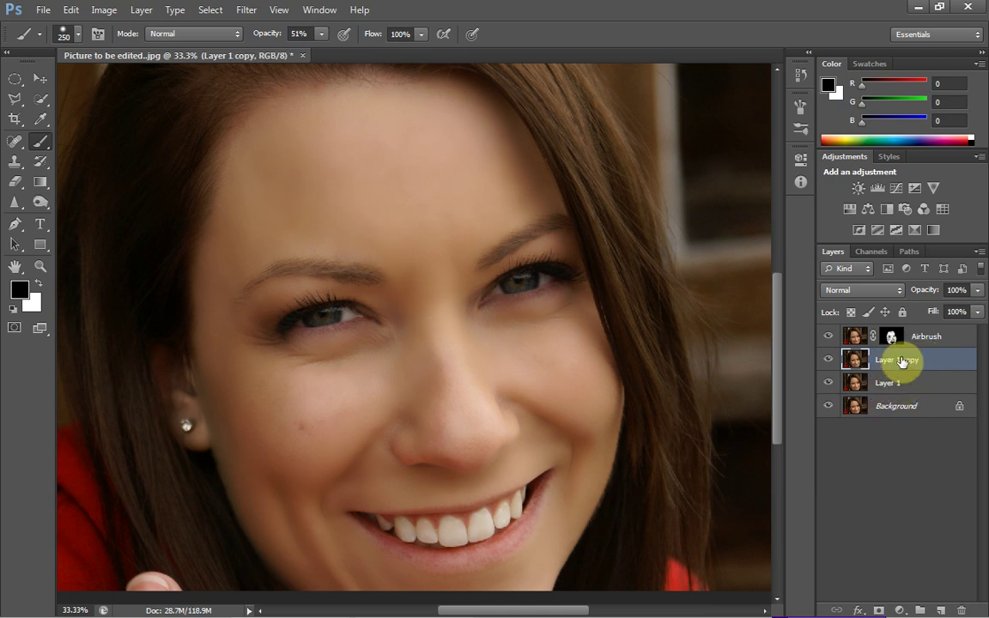
pyautogui.hotkey('ctrl', 'j')
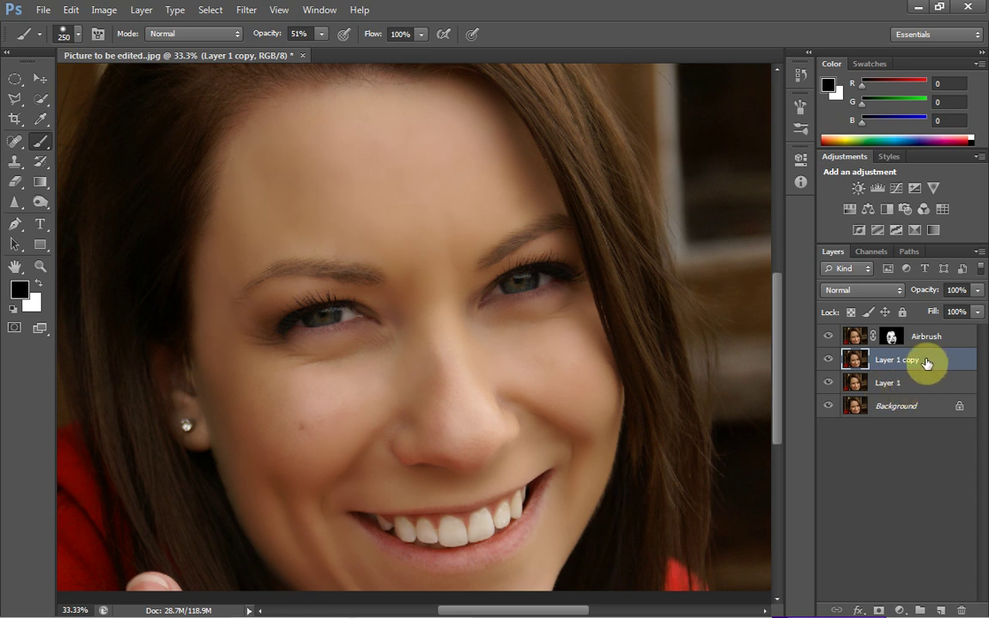
pyautogui.click(926, 360)
pyautogui.moveTo(902, 338); pyautogui.dragTo(901, 367)
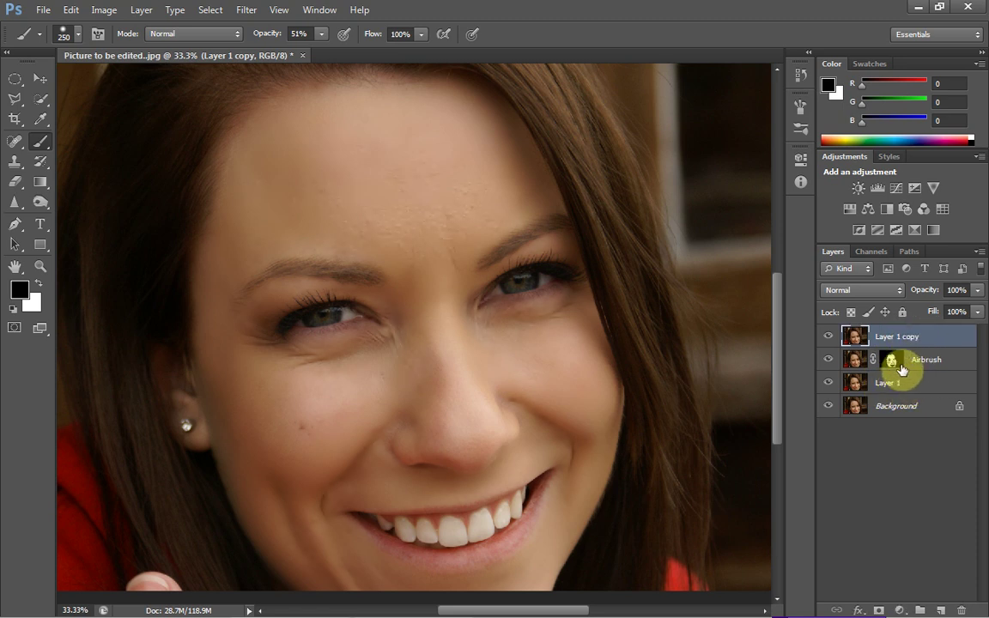
# Copy the Airbrush layer's mask onto Layer 1 copy and desaturate that layer's image.
pyautogui.click(892, 361)
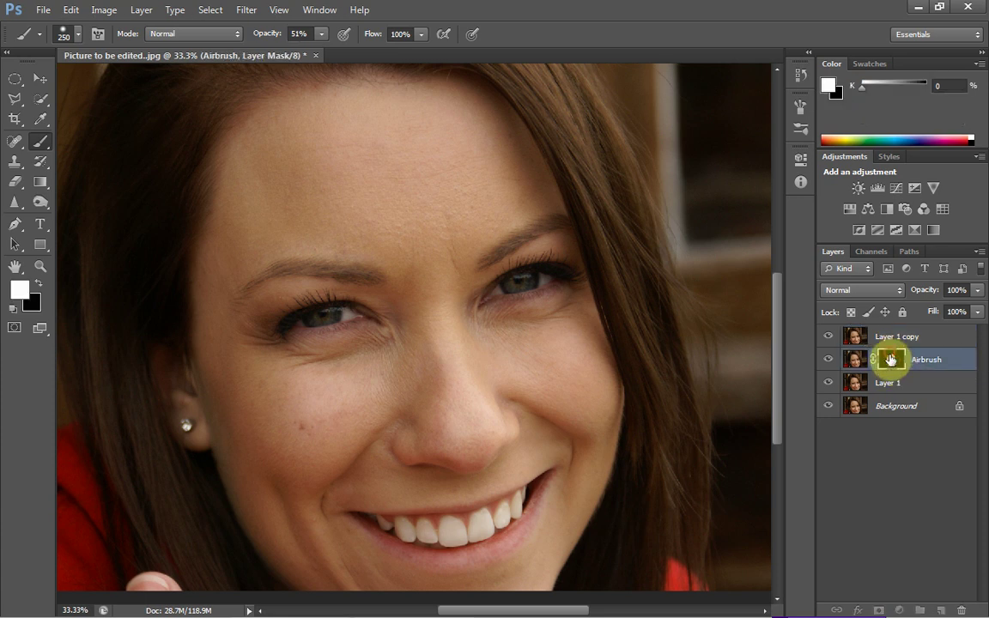
pyautogui.moveTo(891, 361); pyautogui.dragTo(889, 336)
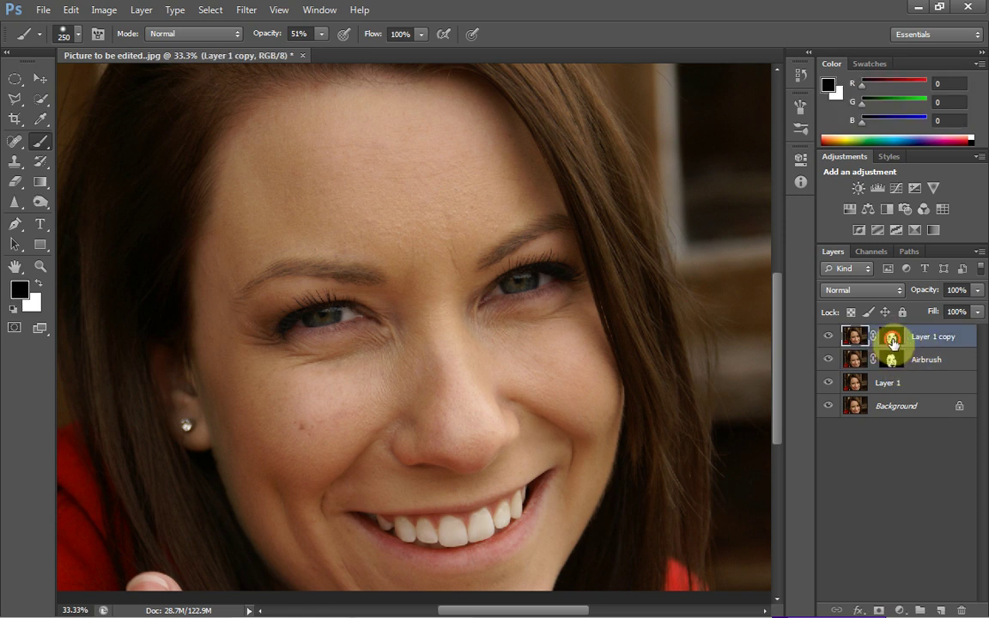
pyautogui.click(890, 339)
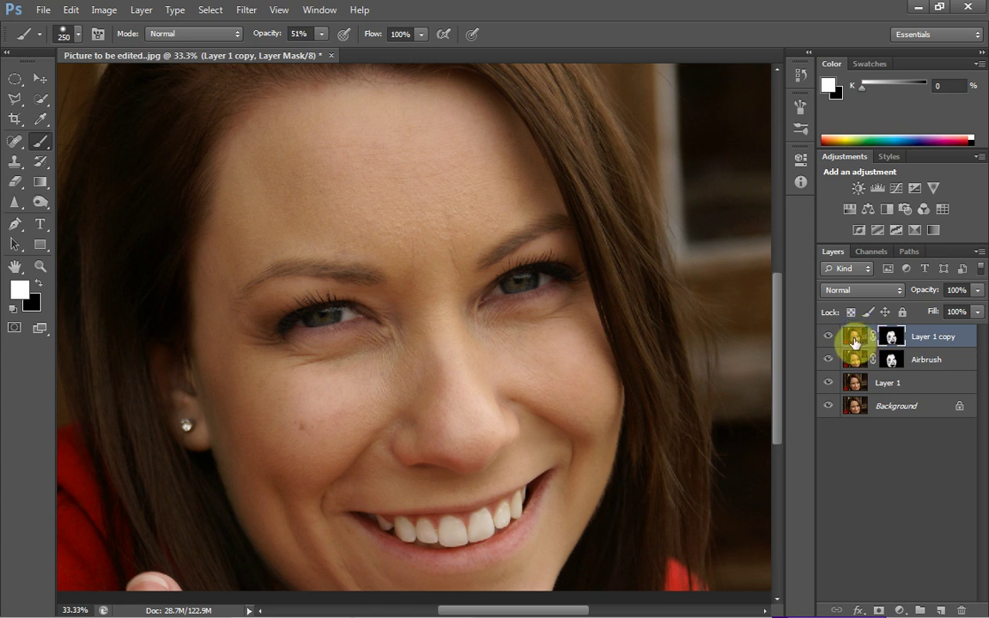
pyautogui.click(854, 336)
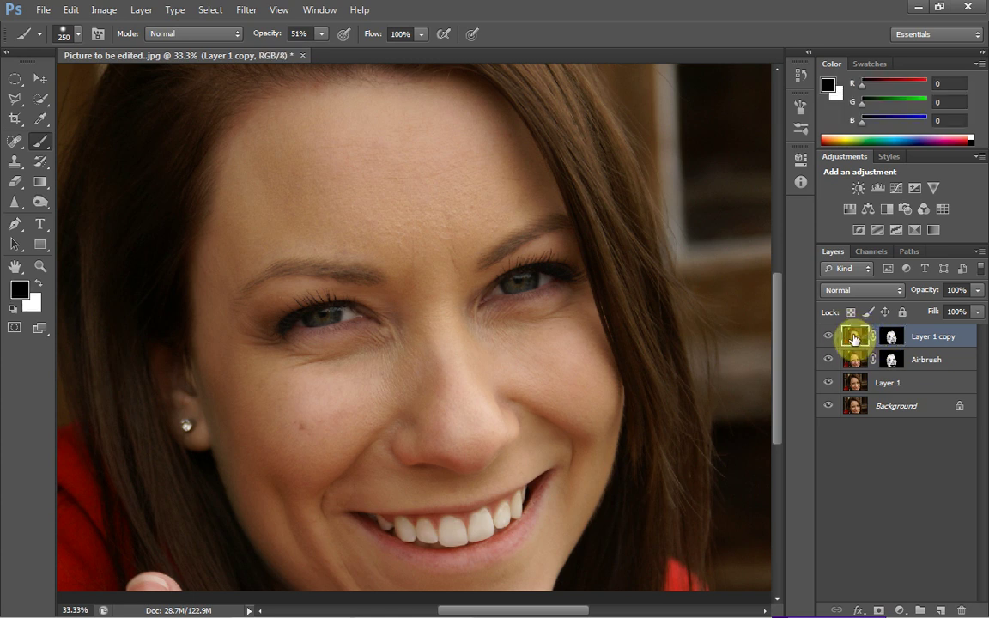
pyautogui.hotkey('ctrl', 'f')
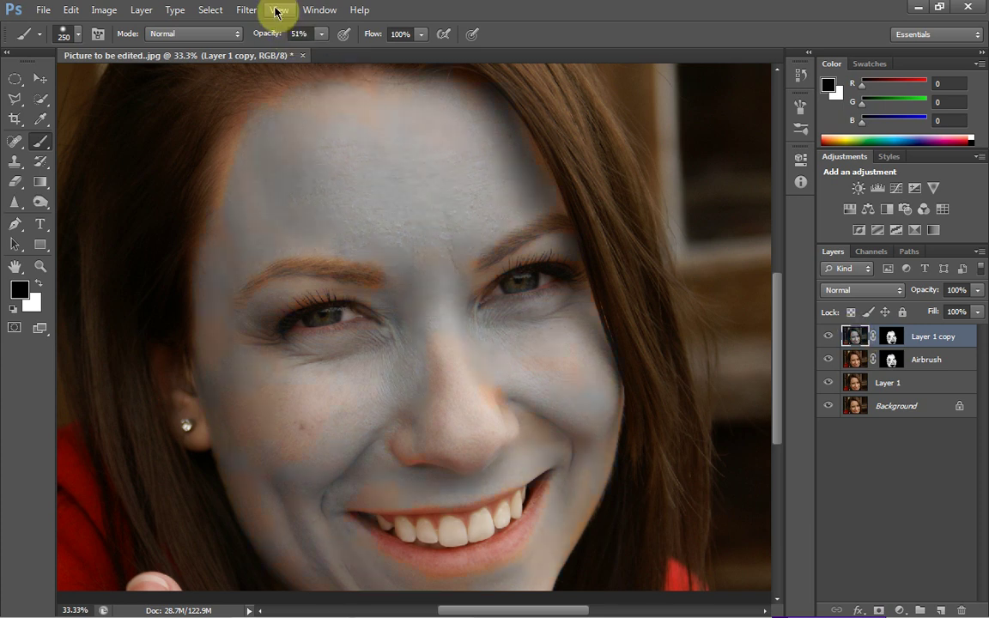
pyautogui.click(246, 10)
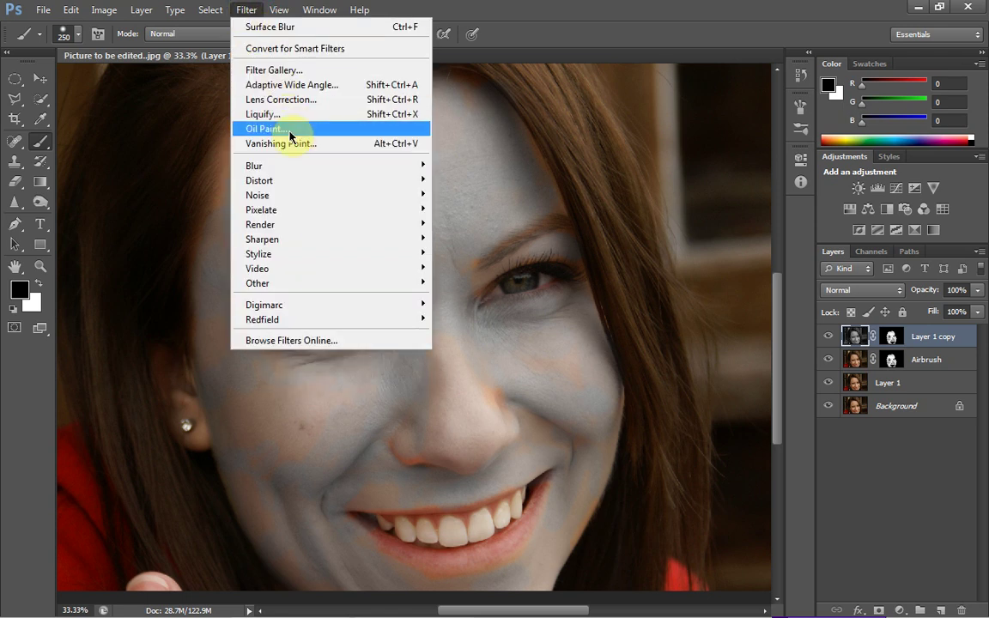
pyautogui.moveTo(317, 195)
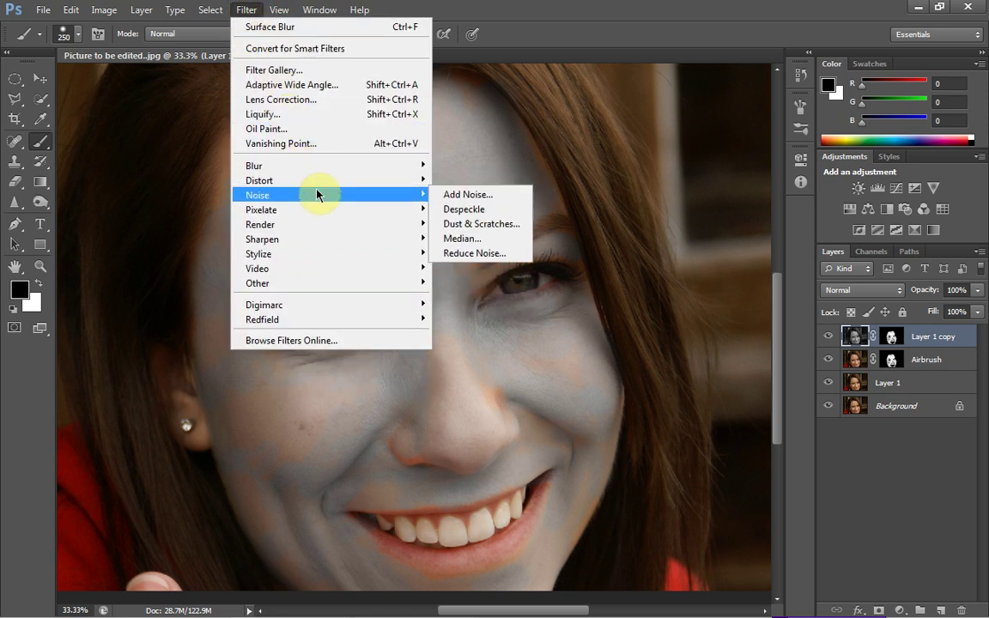
pyautogui.click(469, 197)
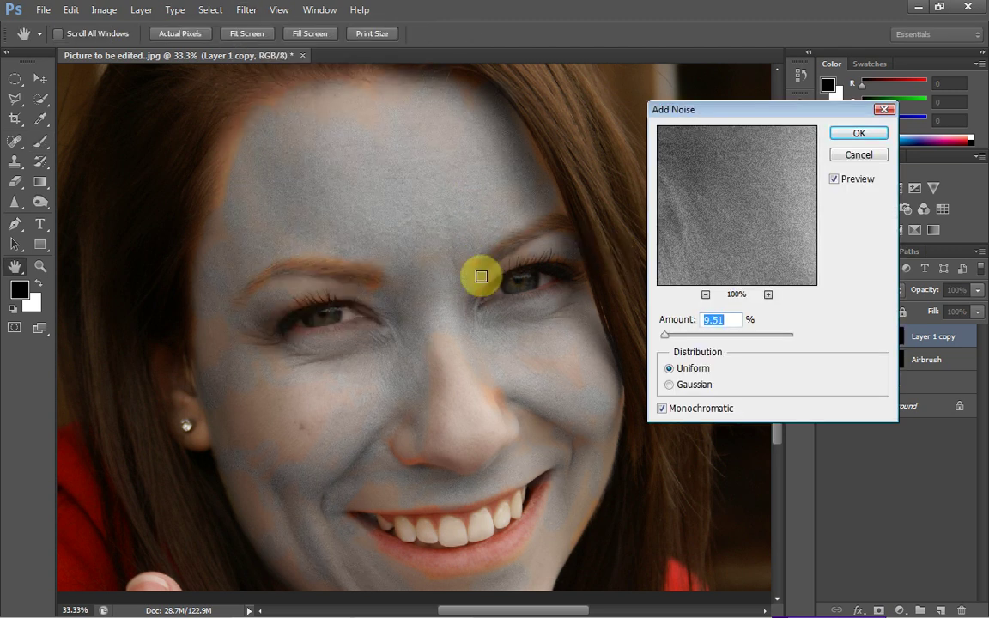
pyautogui.click(859, 159)
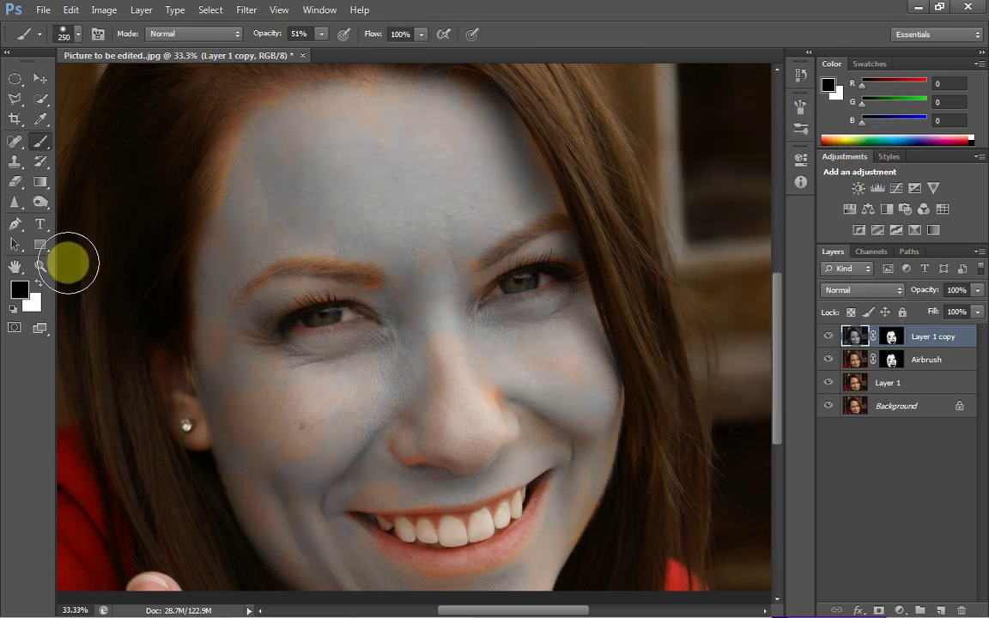
# Add 9.51% uniform monochromatic noise to the Layer 1 copy image, checking the forehead at 100% zoom.
pyautogui.click(39, 267)
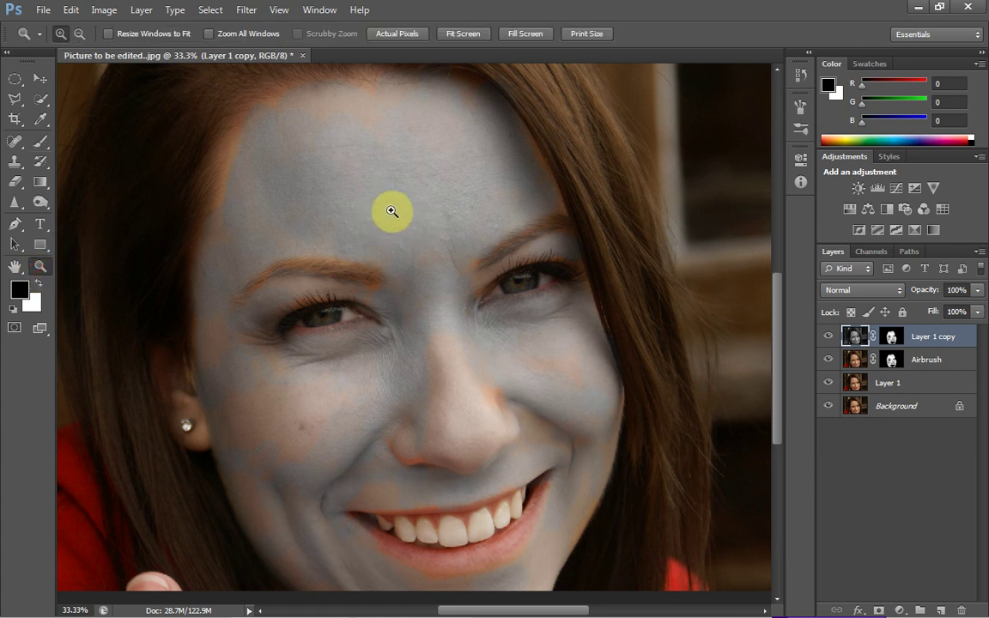
pyautogui.rightClick(398, 212)
pyautogui.click(452, 239)
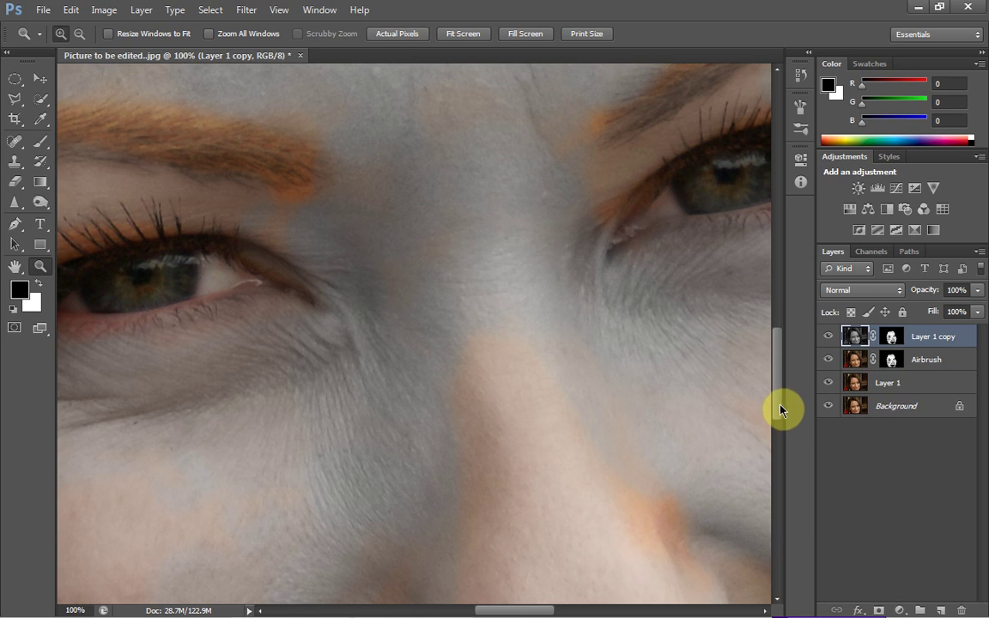
pyautogui.scroll(6, 778, 406)
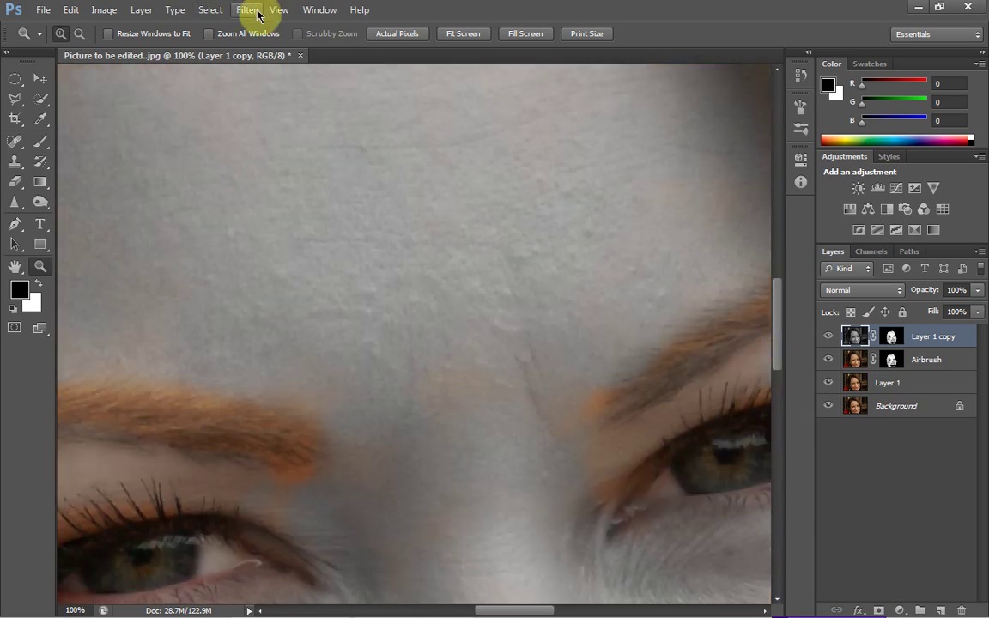
pyautogui.click(248, 10)
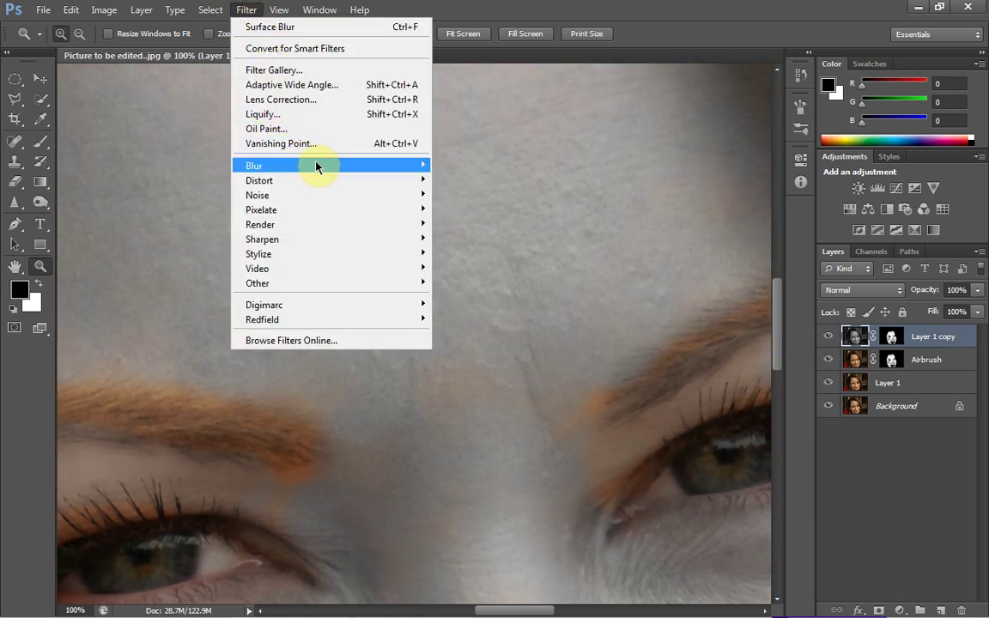
pyautogui.moveTo(412, 202)
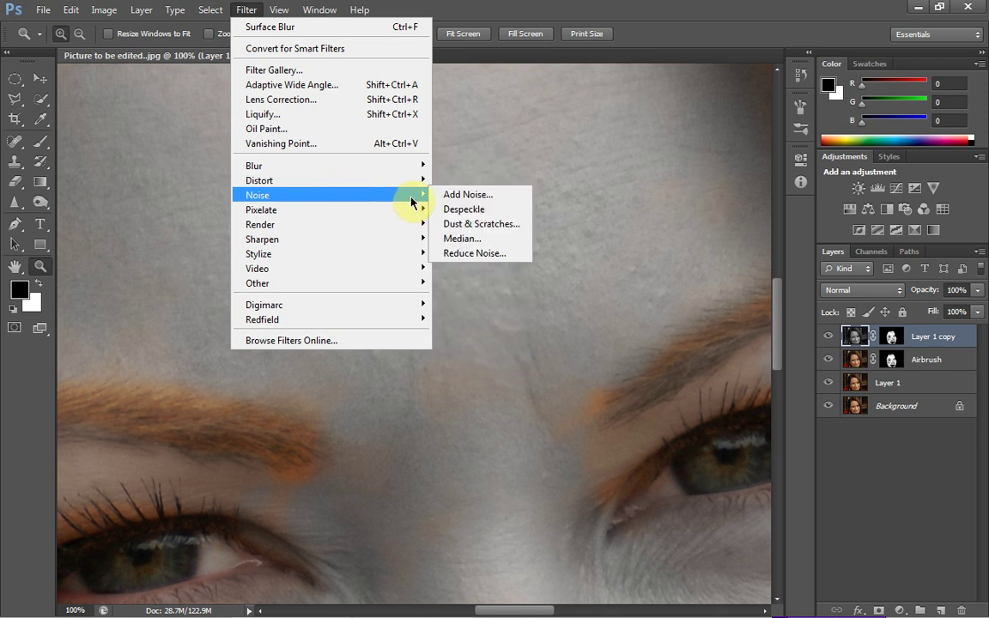
pyautogui.click(468, 196)
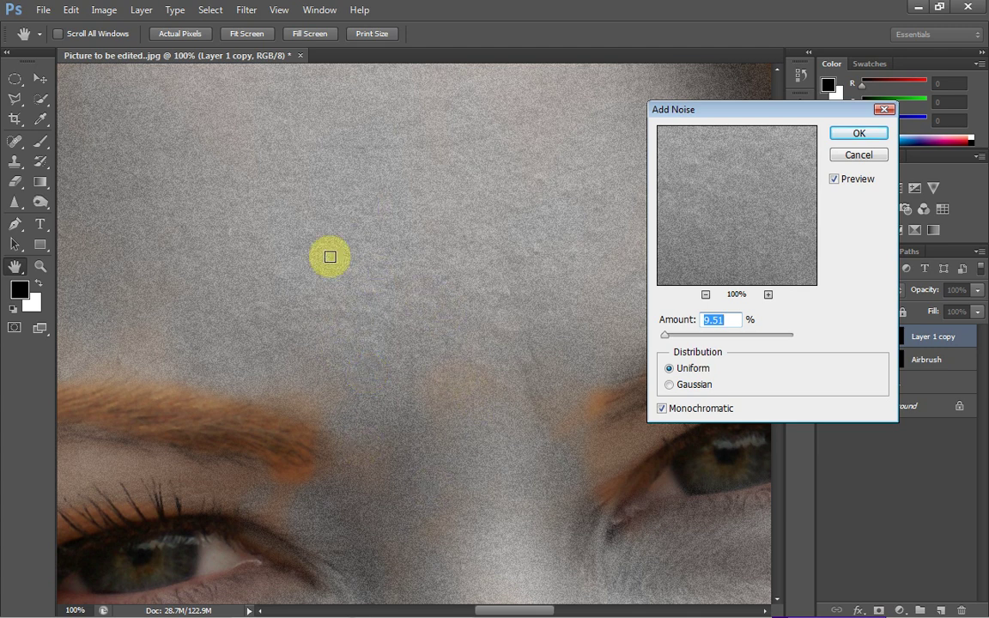
pyautogui.click(851, 137)
pyautogui.press('z')
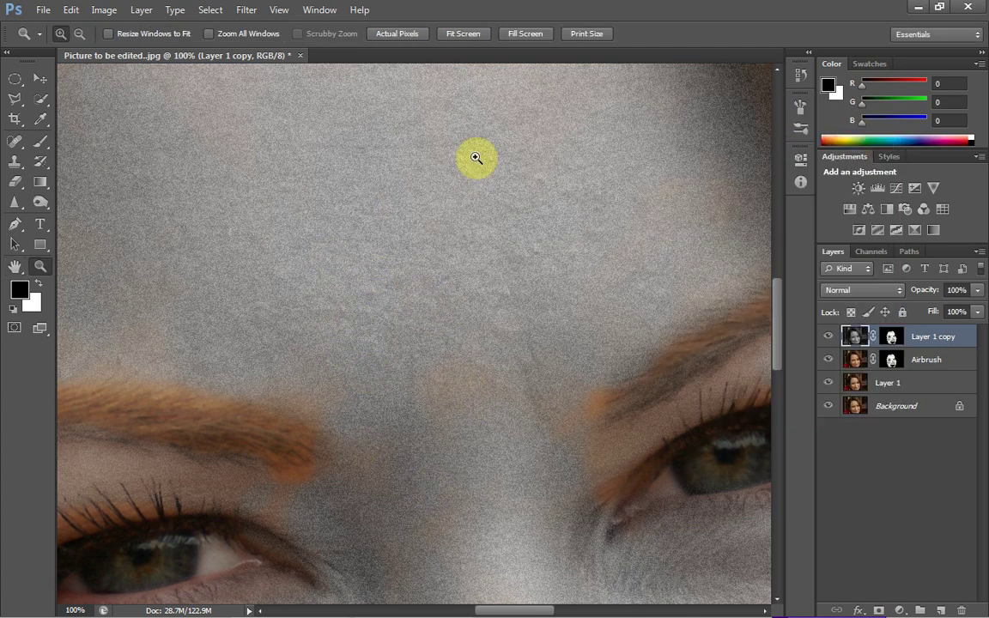
pyautogui.click(247, 11)
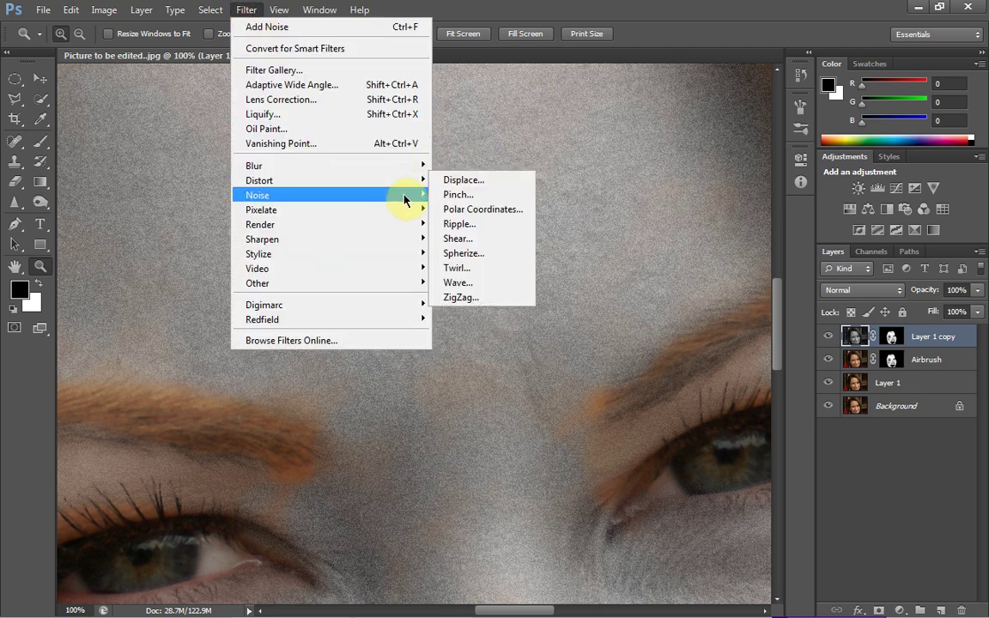
pyautogui.moveTo(408, 197)
pyautogui.click(472, 200)
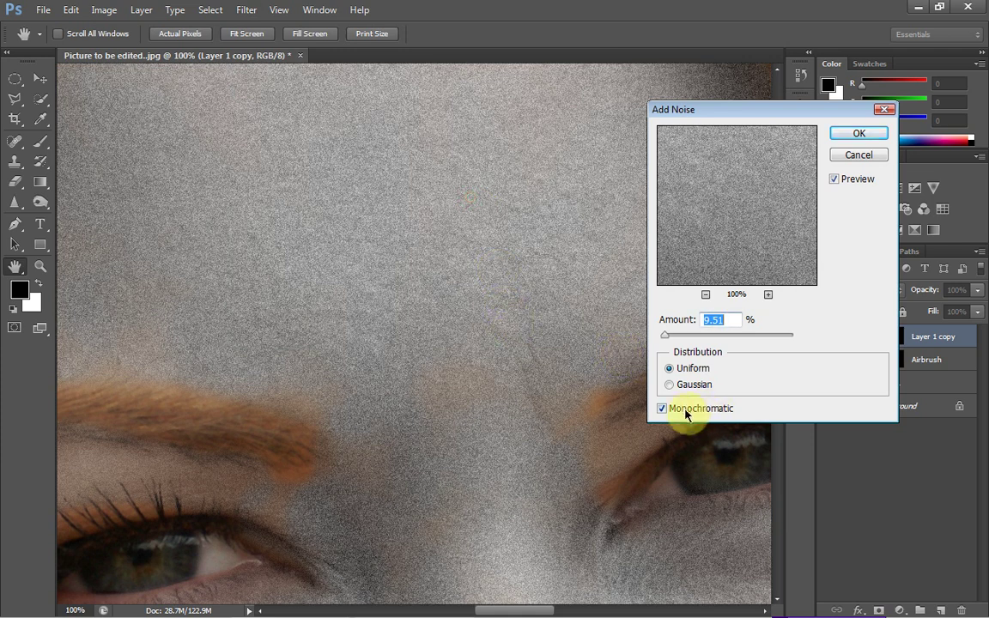
pyautogui.click(872, 161)
# Set the blend mode of Layer 1 copy to Soft Light with the face in view.
pyautogui.press('z')
pyautogui.rightClick(355, 227)
pyautogui.click(359, 226)
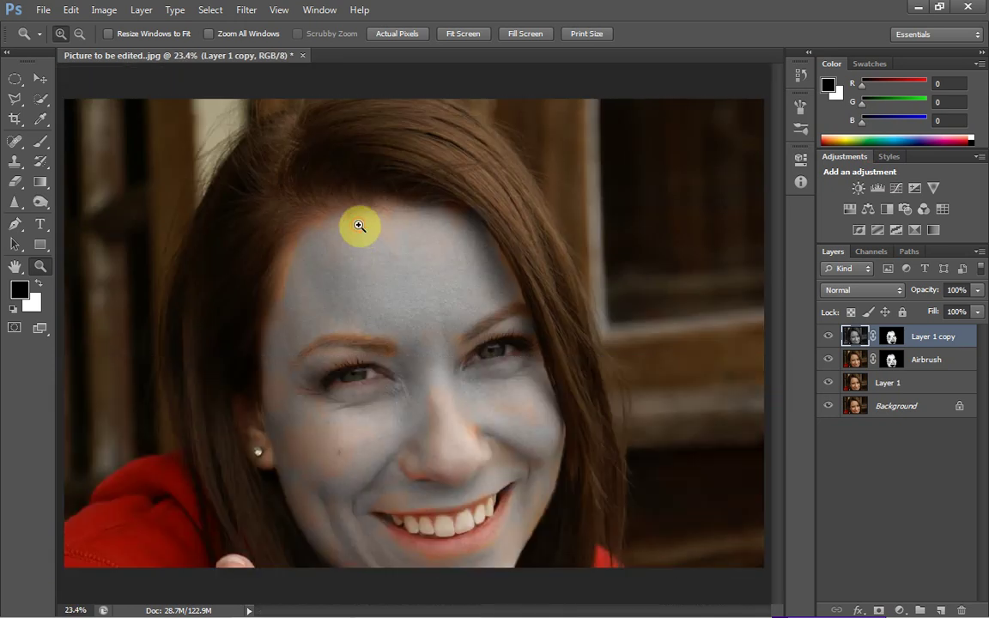
pyautogui.click(432, 390)
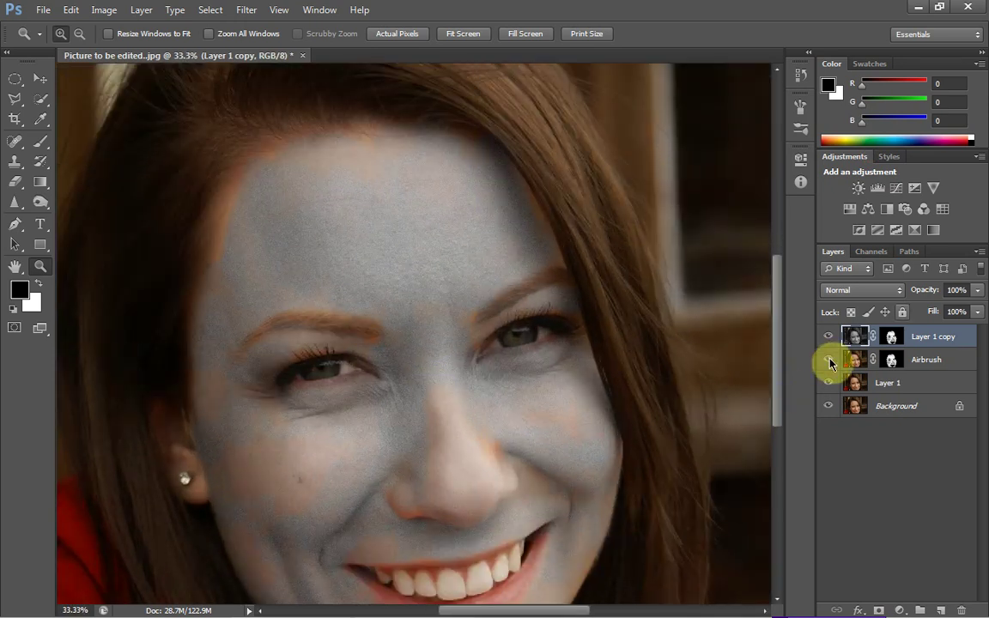
pyautogui.click(898, 292)
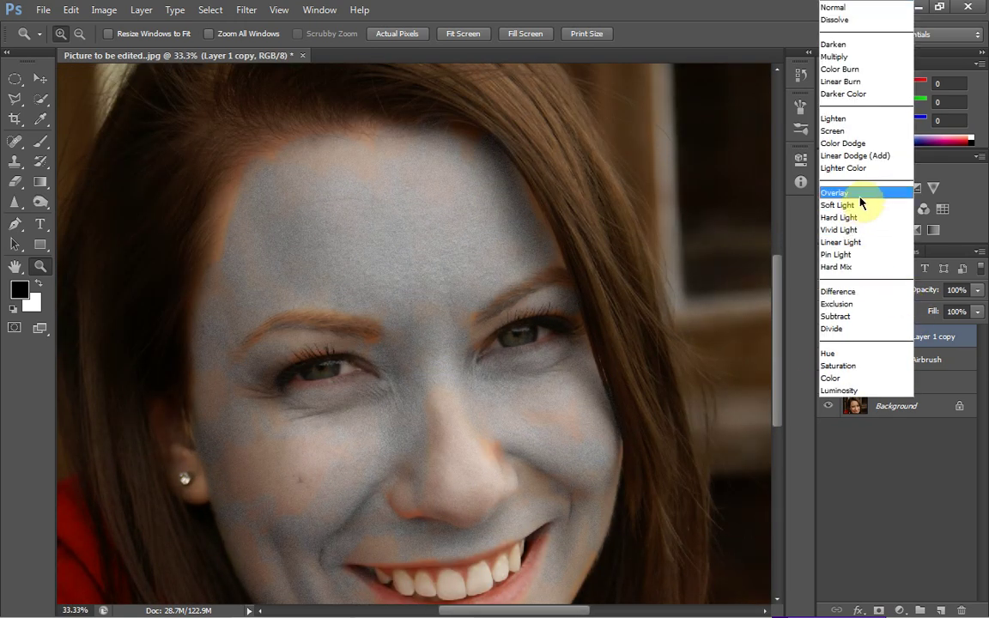
pyautogui.click(869, 205)
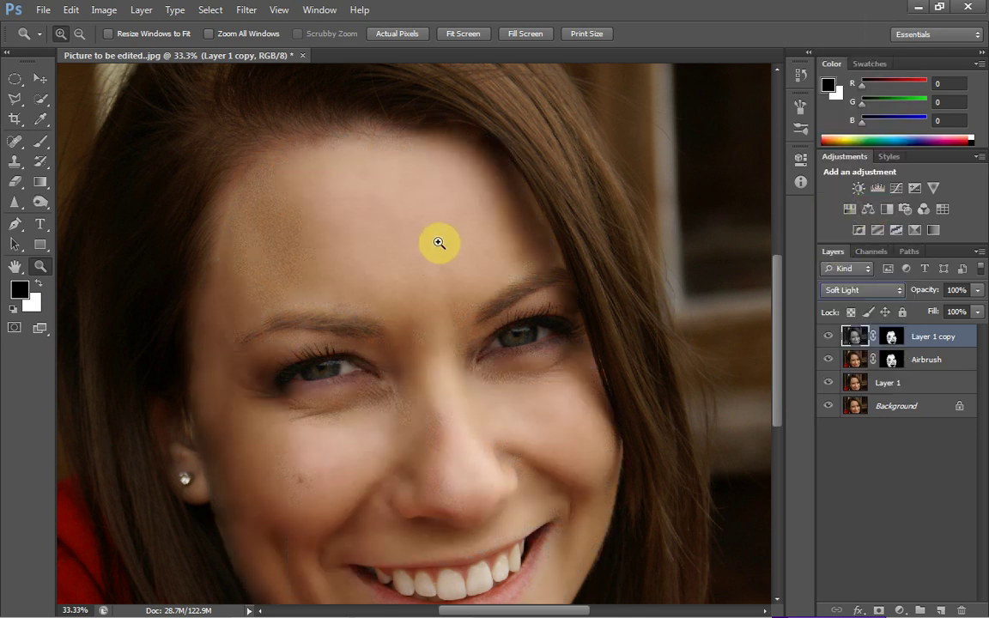
# Examine the blended skin texture around the eyes and nose at up to 100% zoom, and over the whole portrait.
pyautogui.rightClick(412, 261)
pyautogui.click(432, 274)
pyautogui.click(441, 376)
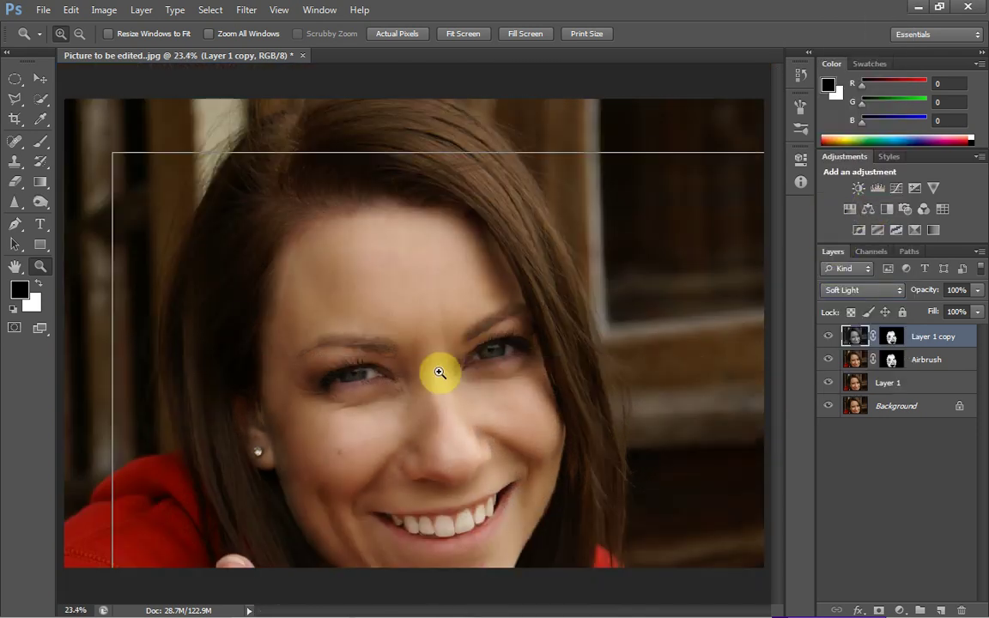
pyautogui.click(412, 374)
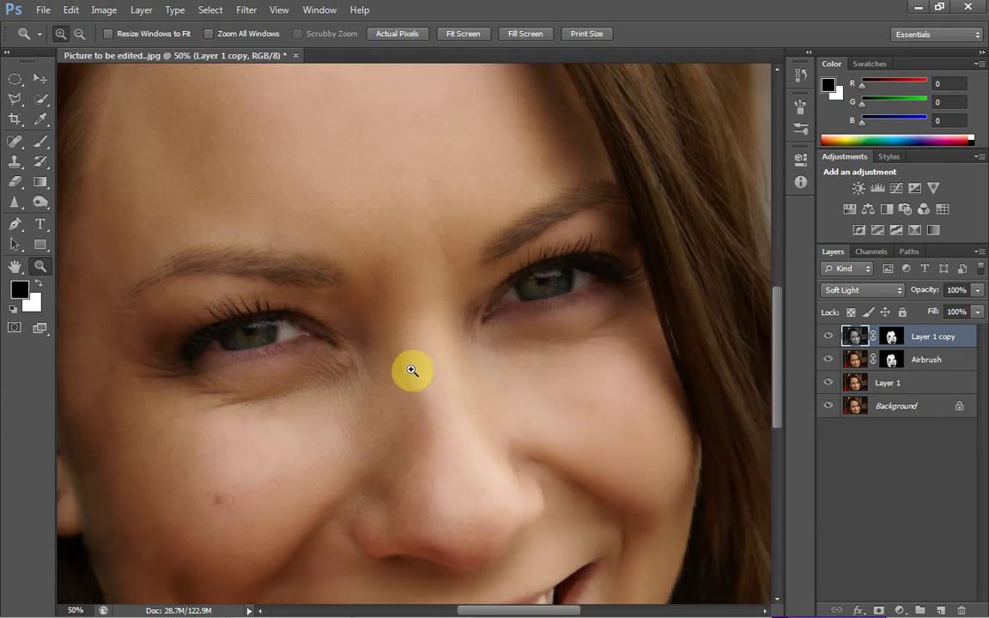
pyautogui.click(374, 249)
pyautogui.click(404, 266)
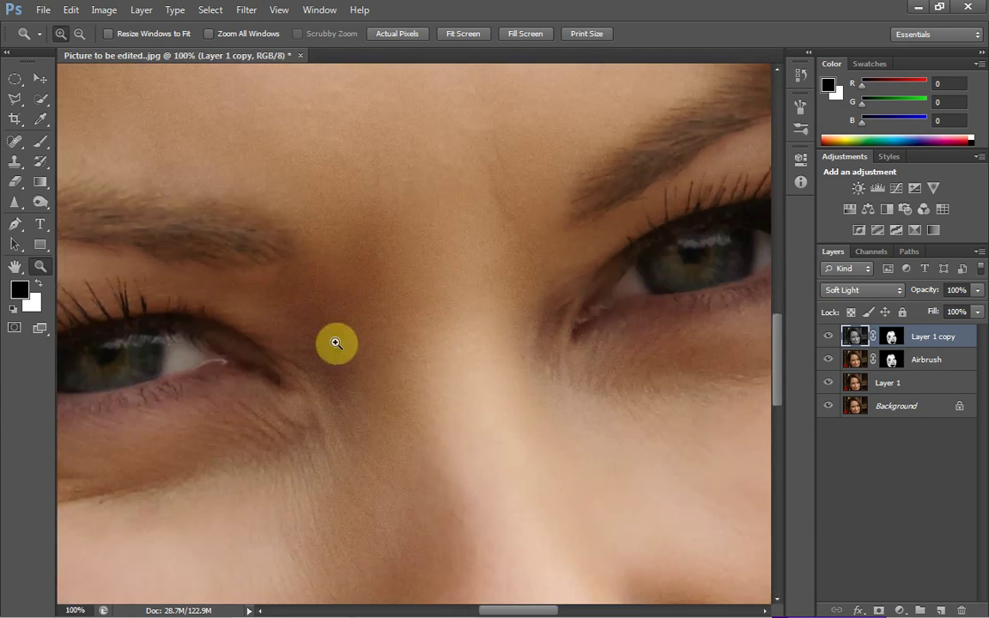
pyautogui.rightClick(368, 276)
pyautogui.click(386, 283)
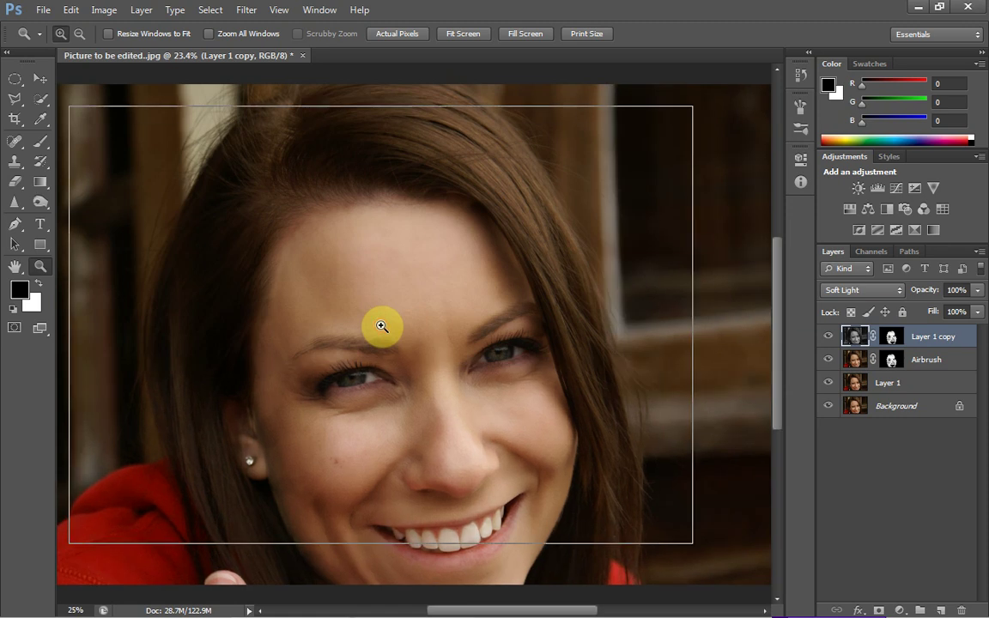
# Lower the opacity of Layer 1 copy to 96%.
pyautogui.click(381, 326)
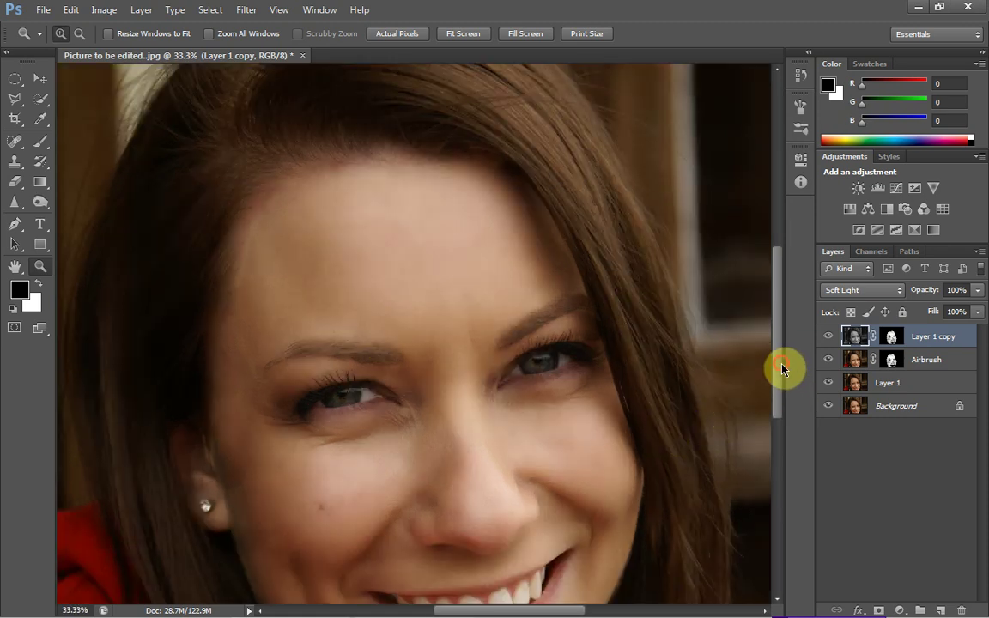
pyautogui.scroll(-3, 782, 370)
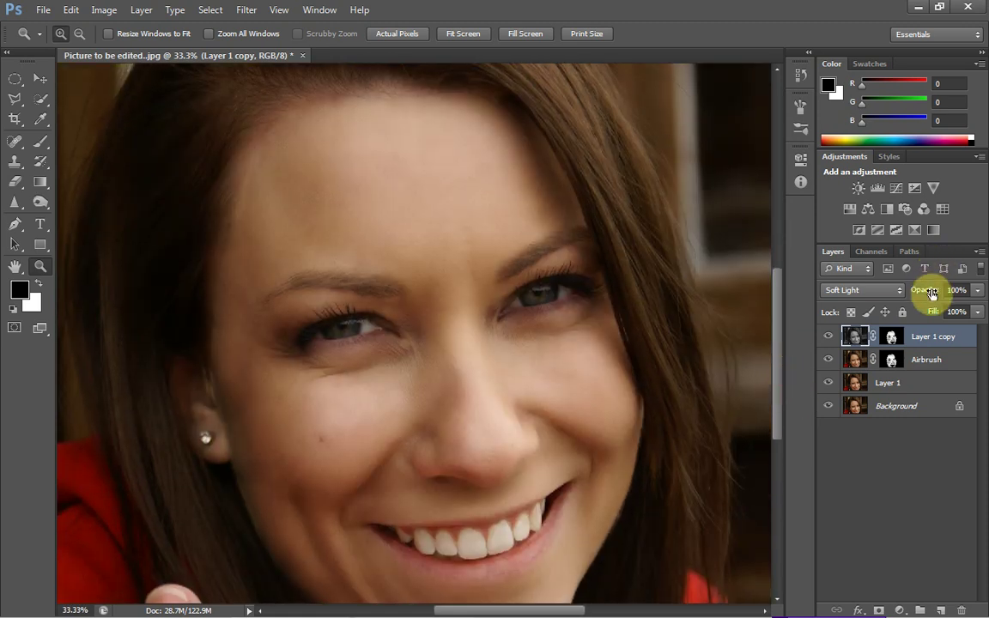
pyautogui.moveTo(933, 295); pyautogui.dragTo(917, 297)
# Inspect the skin on the forehead, around the eyes and on the cheek beside the ear up close, and the whole face.
pyautogui.click(388, 194)
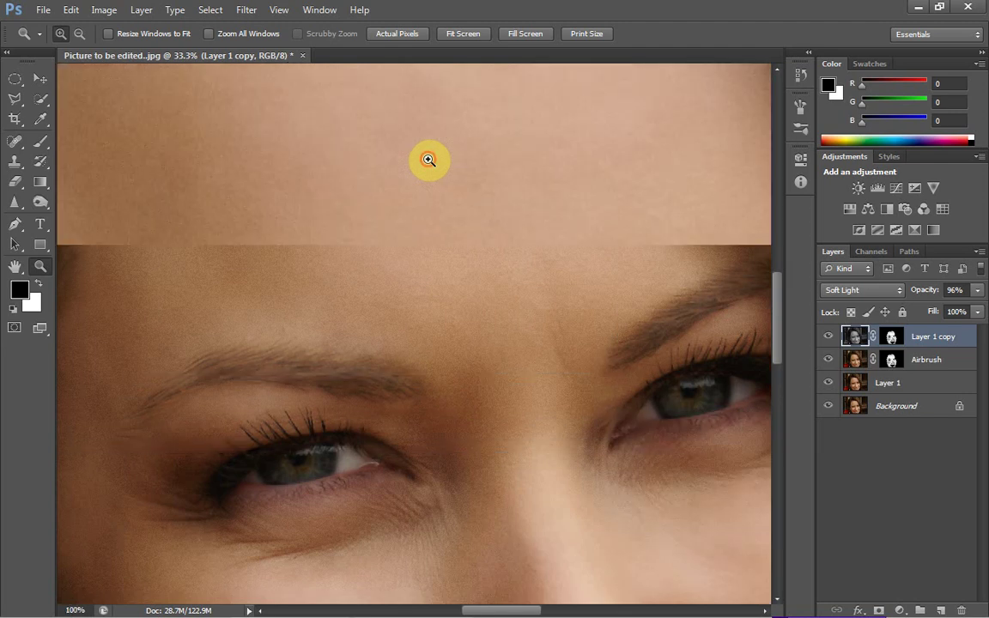
pyautogui.click(428, 161)
pyautogui.click(429, 160)
pyautogui.click(428, 161)
pyautogui.rightClick(382, 229)
pyautogui.click(400, 243)
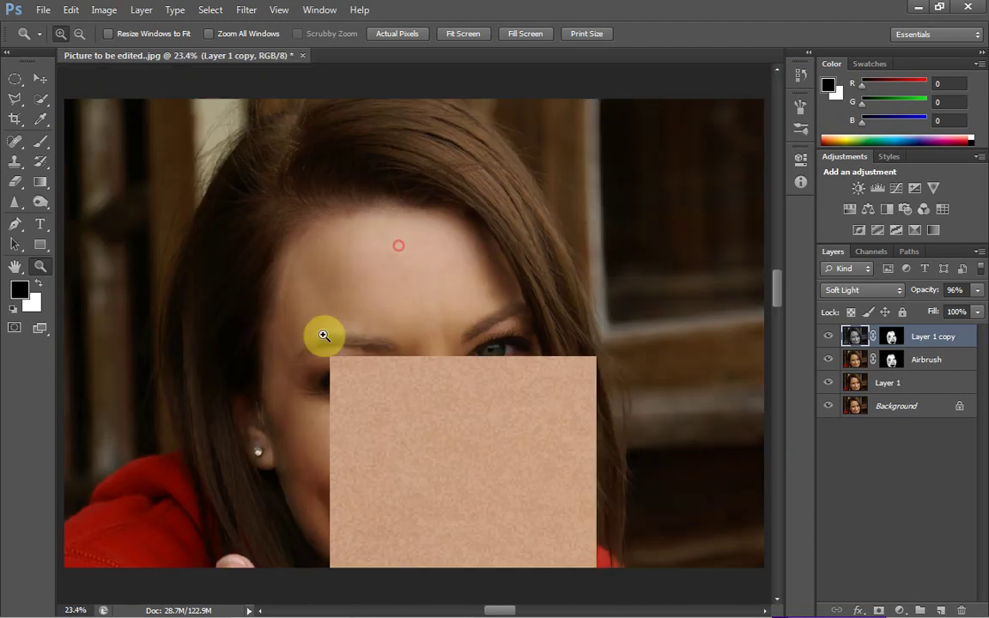
pyautogui.moveTo(243, 376); pyautogui.dragTo(328, 460)
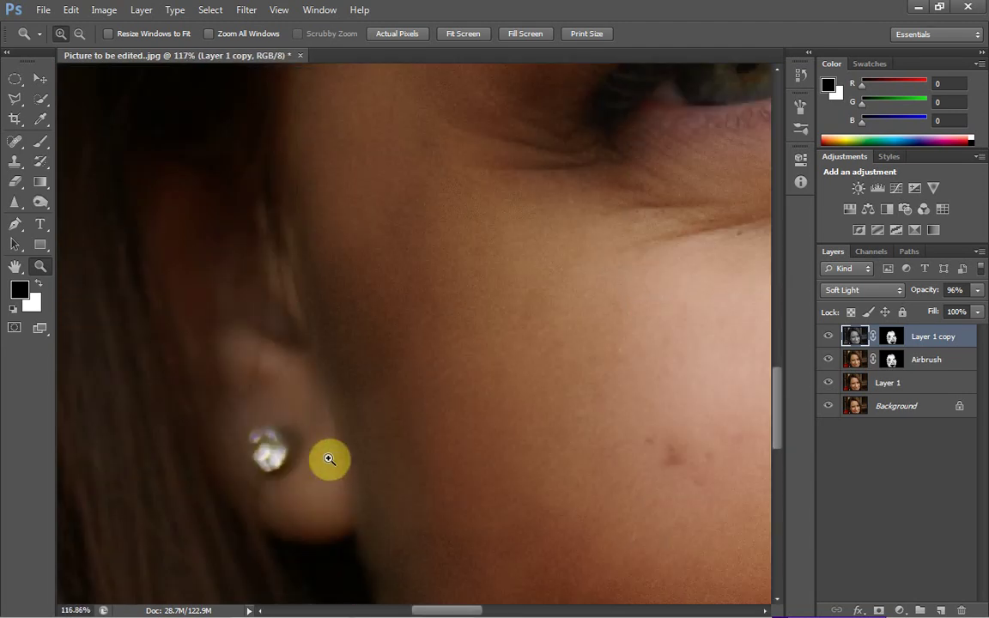
pyautogui.click(331, 268)
pyautogui.rightClick(382, 276)
pyautogui.click(403, 283)
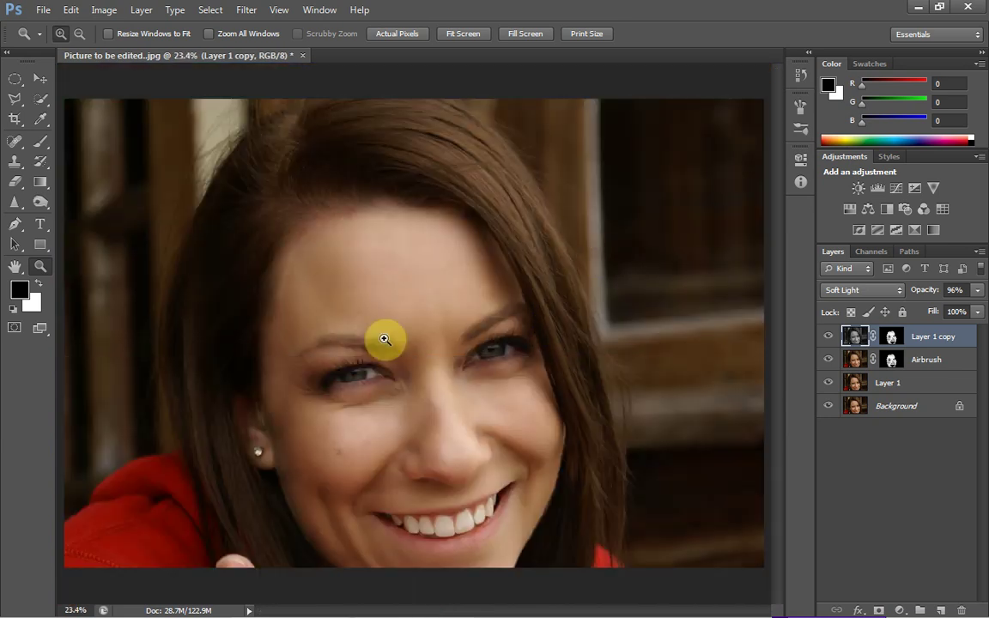
pyautogui.click(380, 298)
pyautogui.click(460, 441)
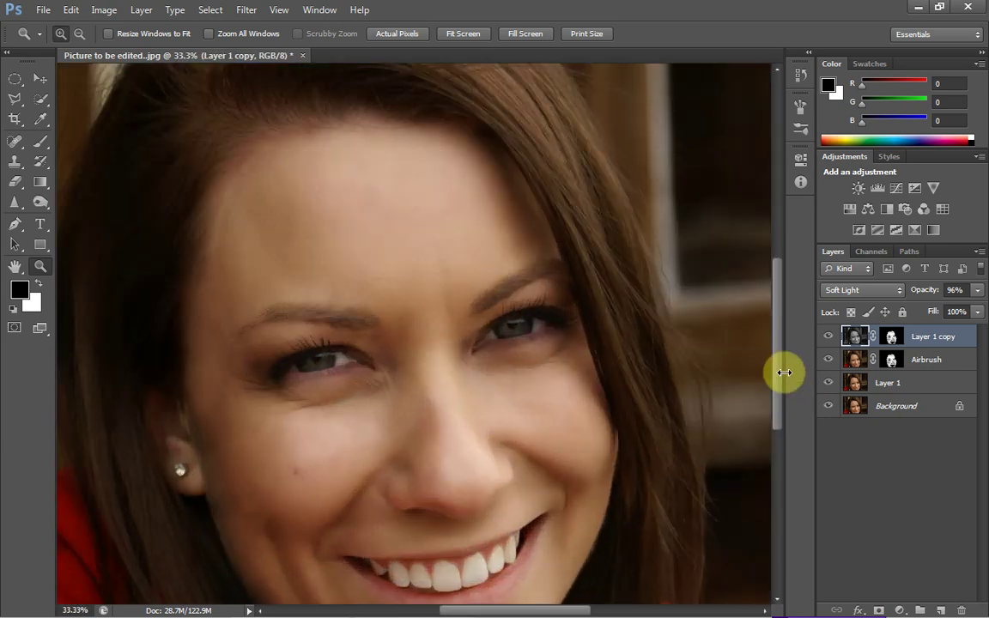
pyautogui.scroll(-2, 775, 376)
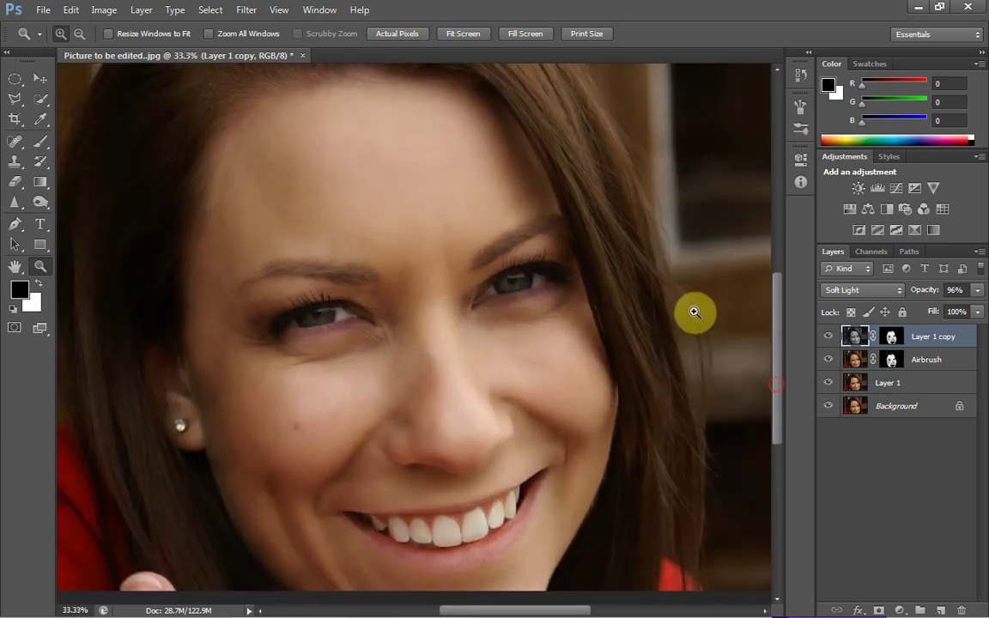
# Paint the Layer 1 copy mask with a white 175 px brush at 25% opacity from the cheek under the eye up to the forehead's hair edge.
pyautogui.click(39, 149)
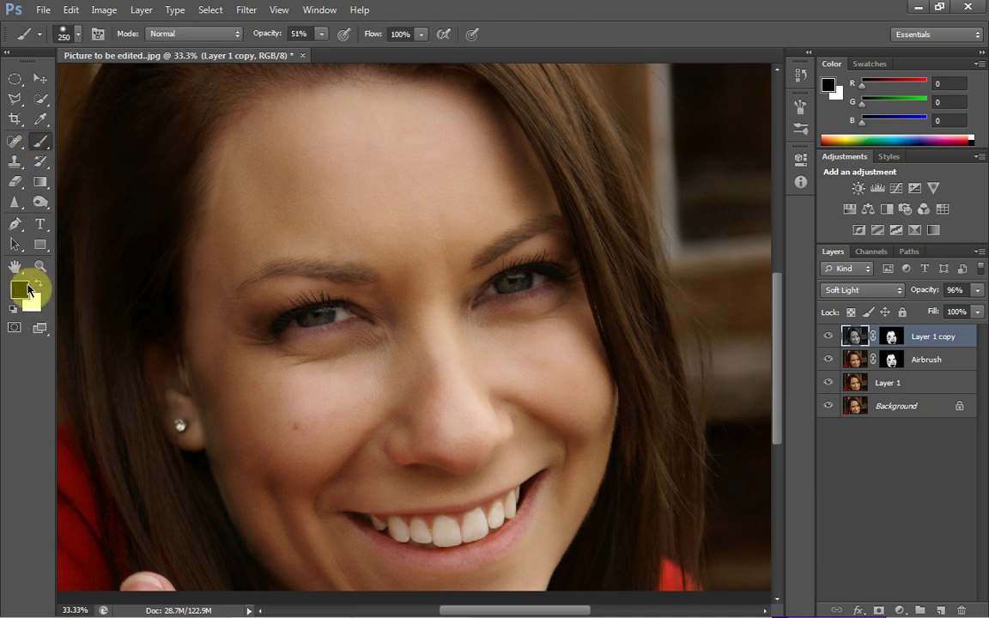
pyautogui.click(39, 286)
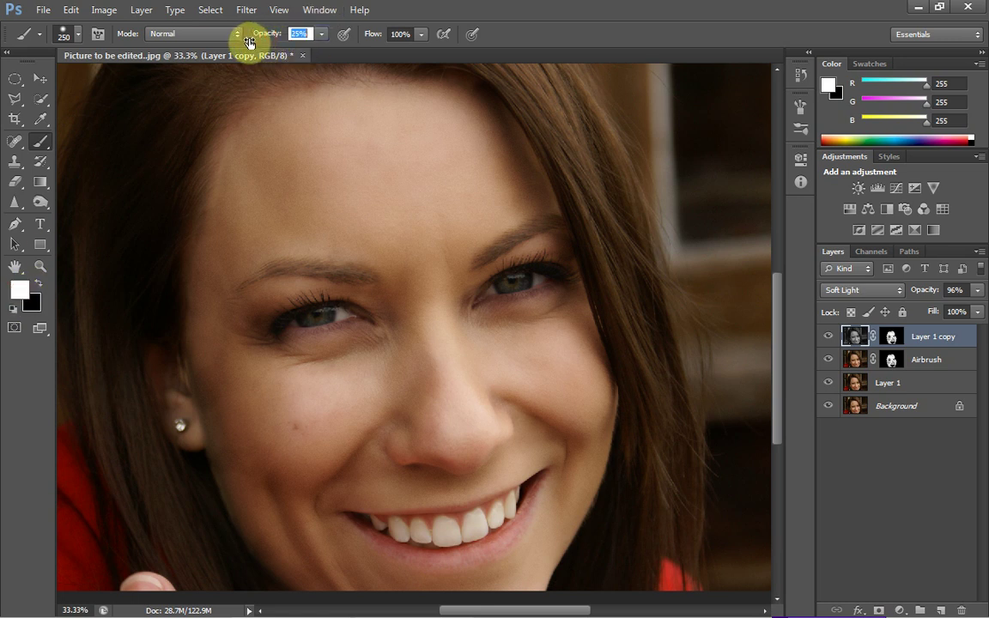
pyautogui.click(891, 338)
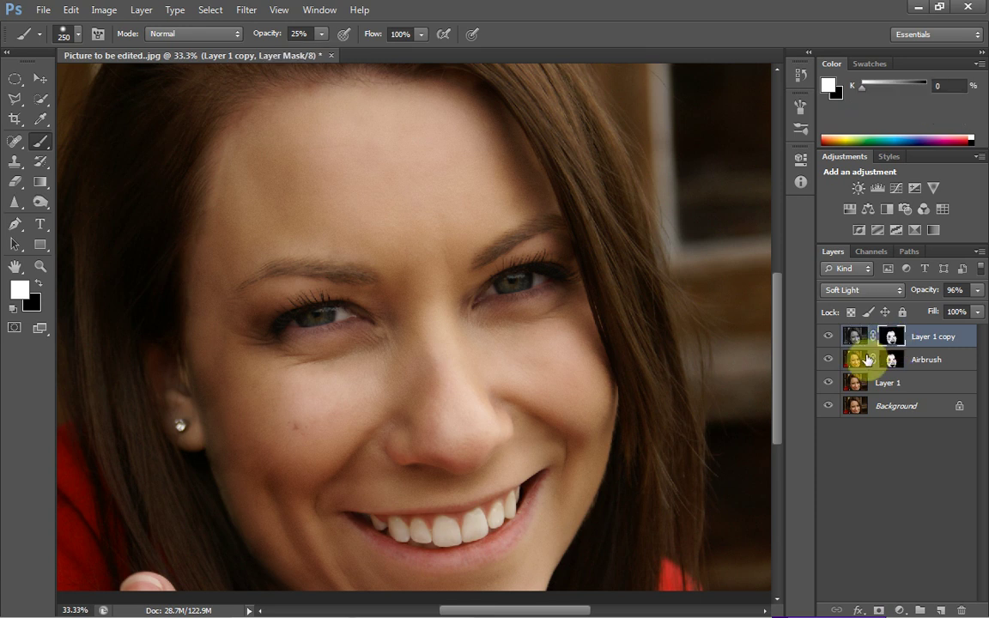
pyautogui.moveTo(875, 359); pyautogui.dragTo(877, 360)
pyautogui.click(890, 338)
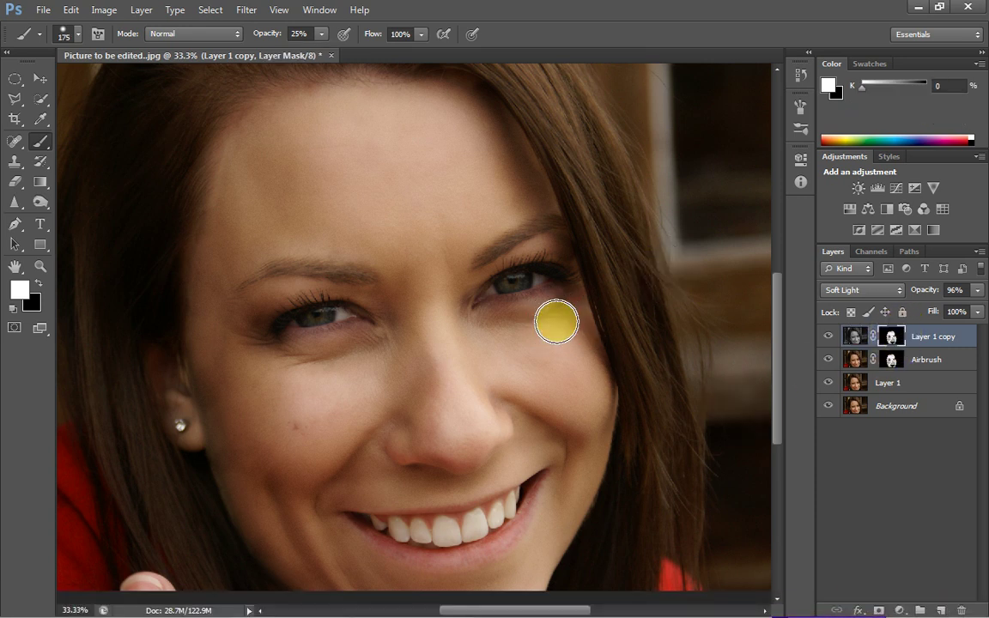
pyautogui.moveTo(556, 322)
pyautogui.mouseDown()
pyautogui.moveTo(498, 326)
pyautogui.moveTo(535, 316)
pyautogui.moveTo(494, 309)
pyautogui.moveTo(601, 360)
pyautogui.moveTo(609, 380)
pyautogui.moveTo(603, 358)
pyautogui.moveTo(611, 384)
pyautogui.moveTo(569, 371)
pyautogui.moveTo(535, 258)
pyautogui.moveTo(527, 206)
pyautogui.moveTo(568, 197)
pyautogui.mouseUp()
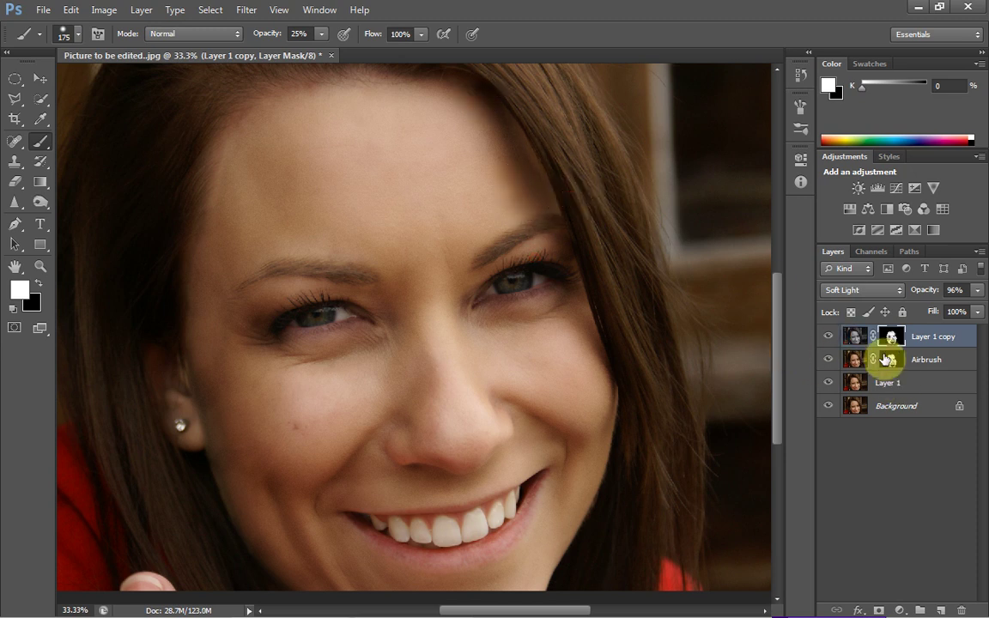
# Paint the Layer 1 copy mask with a black 175 px brush at 25% opacity around both eyes.
pyautogui.click(13, 306)
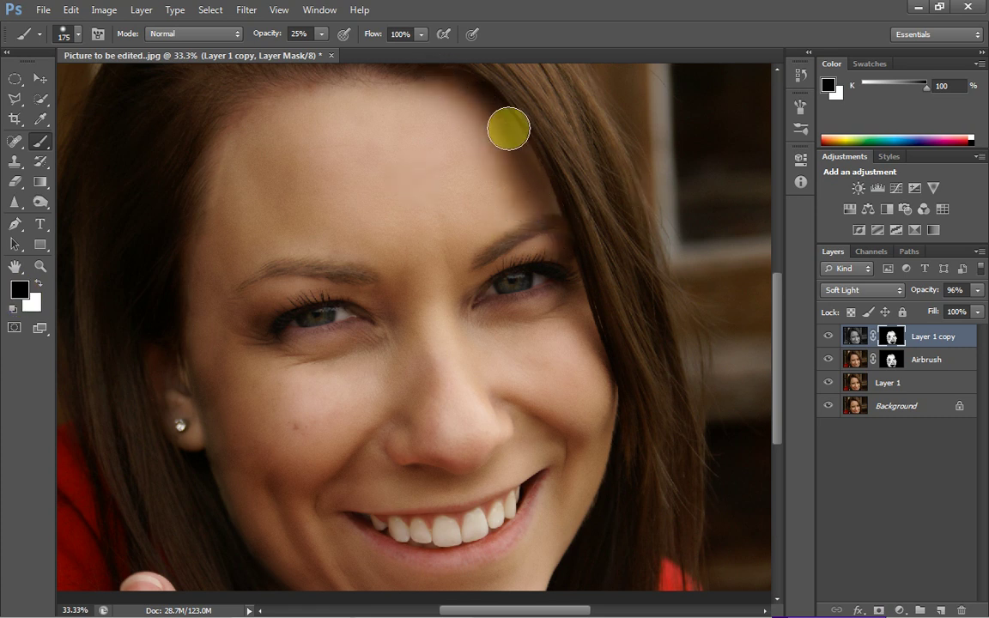
pyautogui.click(565, 273)
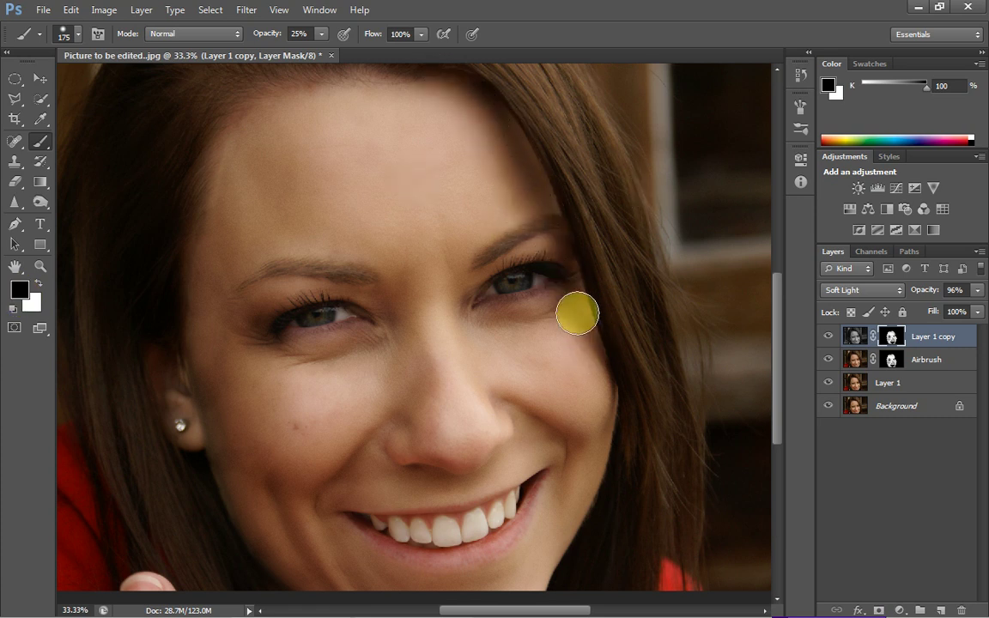
pyautogui.click(488, 306)
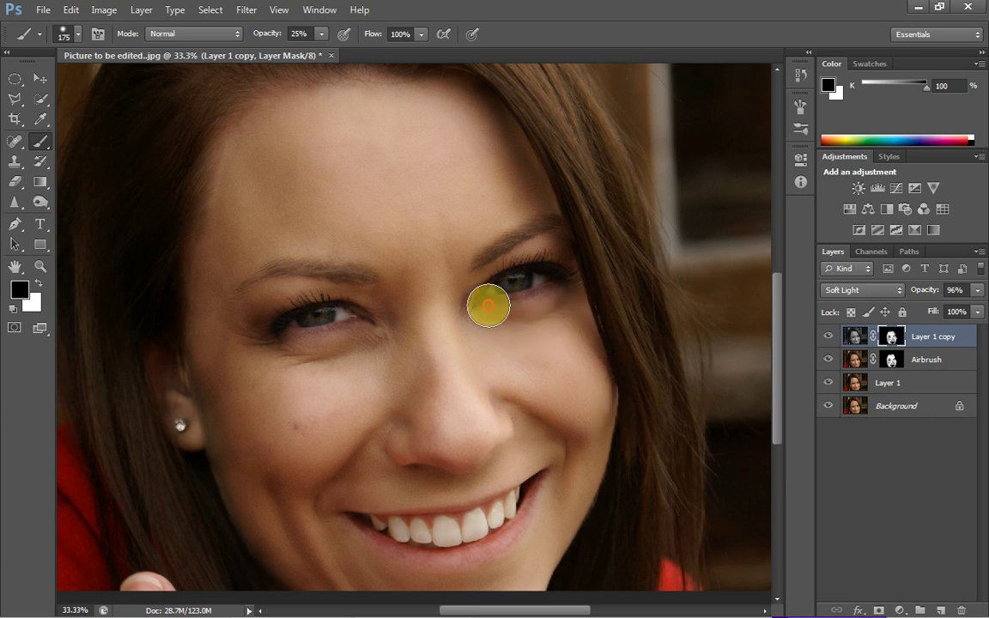
pyautogui.click(394, 276)
pyautogui.click(362, 294)
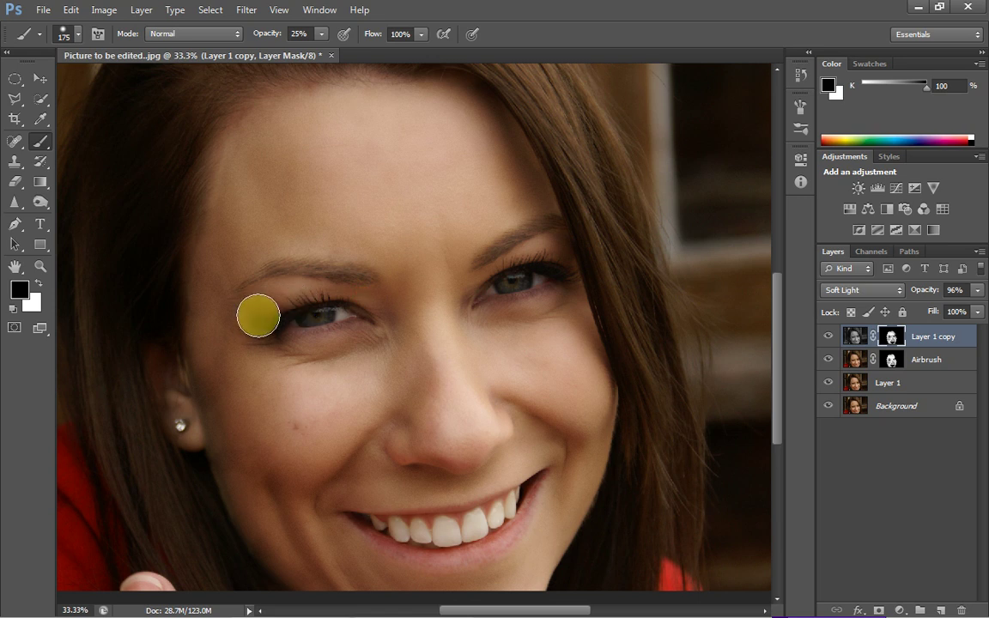
pyautogui.moveTo(257, 316)
pyautogui.mouseDown()
pyautogui.moveTo(230, 333)
pyautogui.moveTo(301, 329)
pyautogui.moveTo(331, 339)
pyautogui.moveTo(298, 342)
pyautogui.moveTo(377, 328)
pyautogui.moveTo(388, 354)
pyautogui.mouseUp()
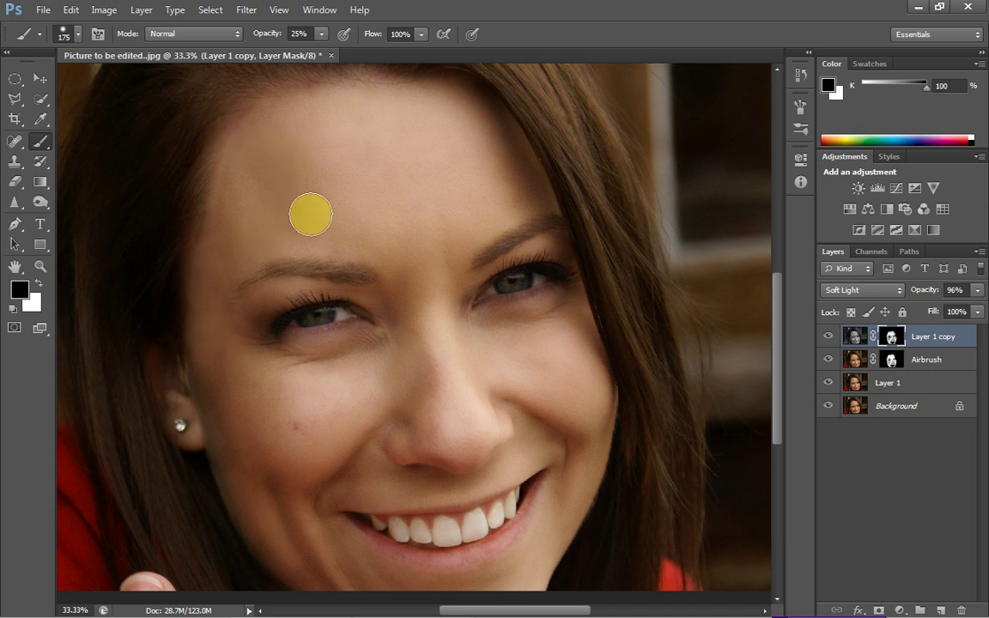
# Paint black at 25% opacity on the Layer 1 copy mask over the eyebrows and beside the nose and upper lip.
pyautogui.click(380, 259)
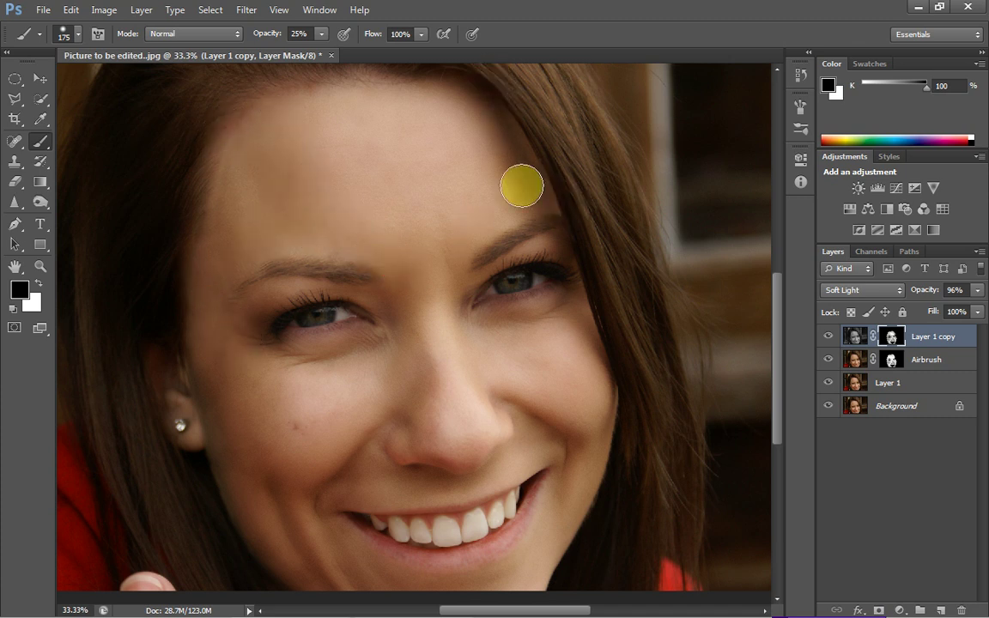
pyautogui.click(565, 221)
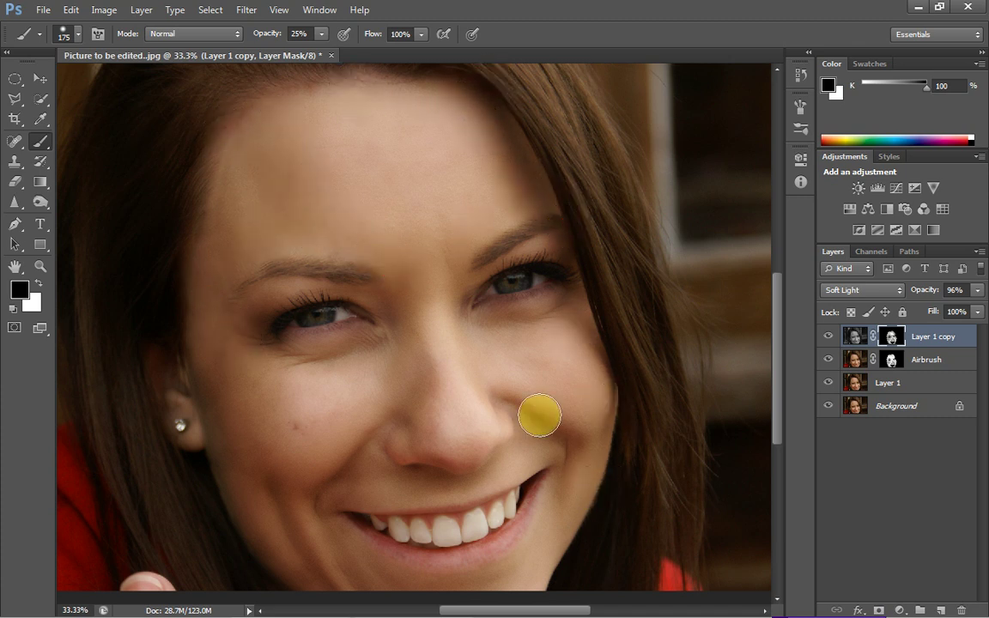
pyautogui.click(510, 459)
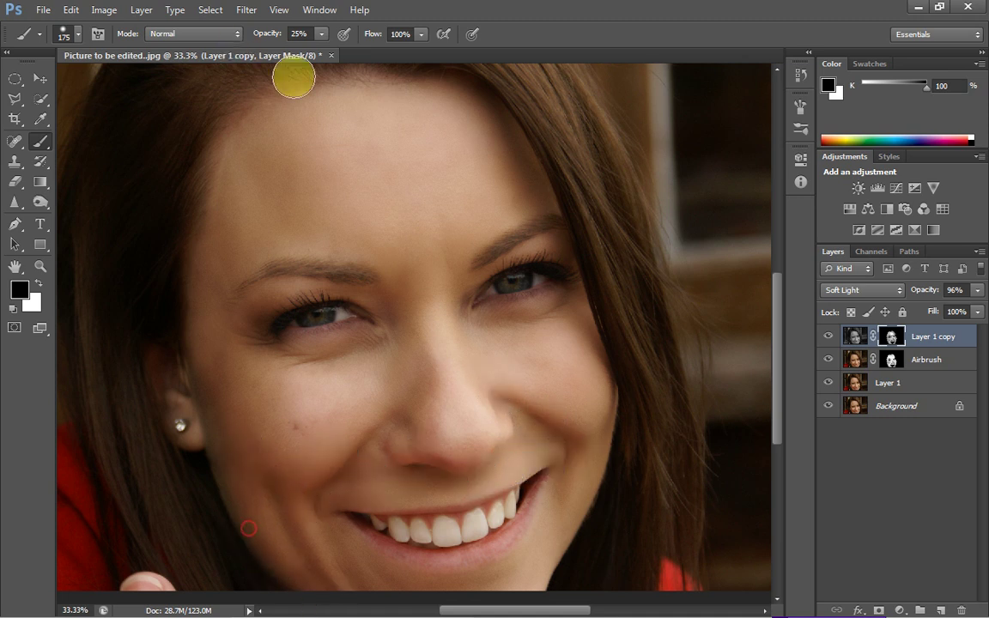
pyautogui.scroll(-3, 777, 415)
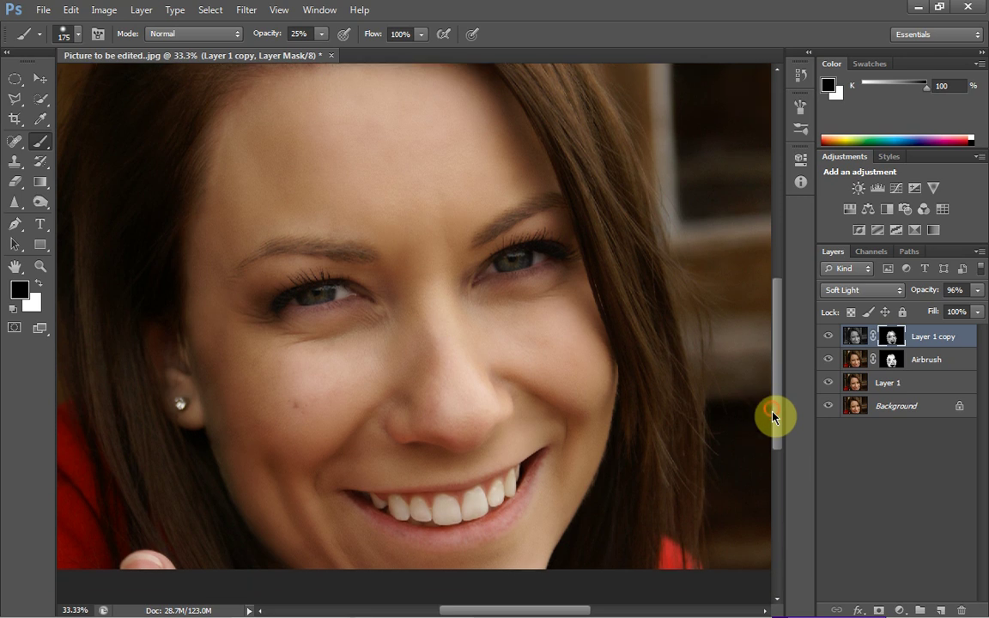
pyautogui.click(503, 442)
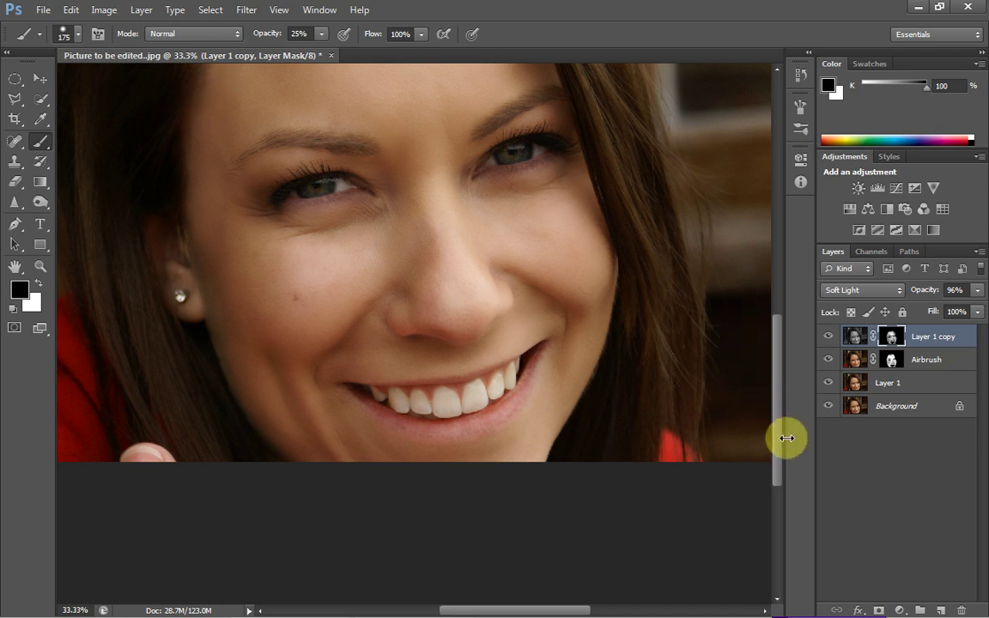
# Paint black at 25% opacity on the Layer 1 copy mask along the cheek's hair edge, the hairline and between the eyebrows.
pyautogui.moveTo(782, 450); pyautogui.dragTo(784, 375)
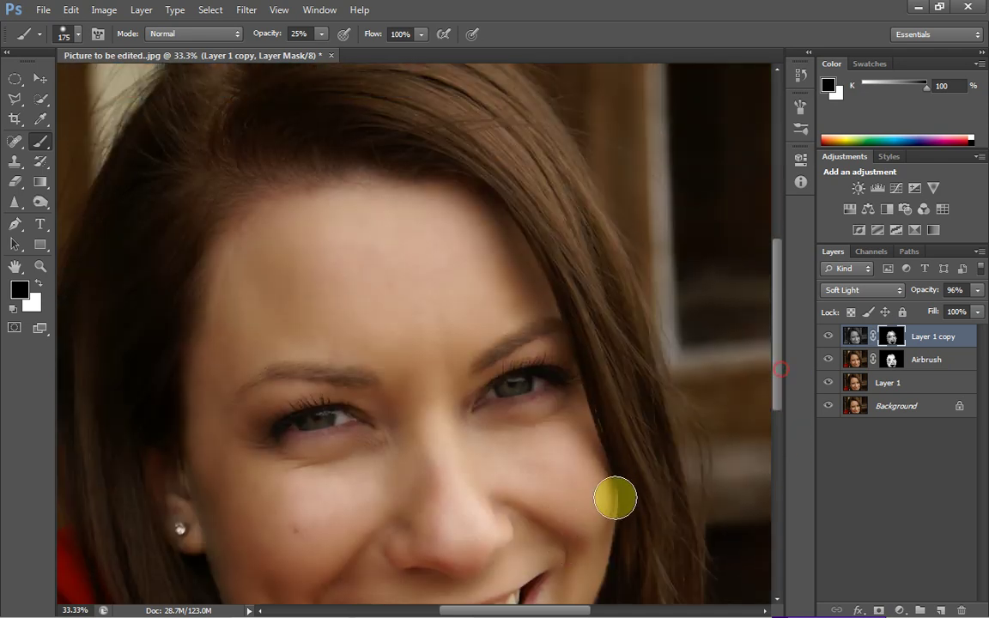
pyautogui.click(615, 493)
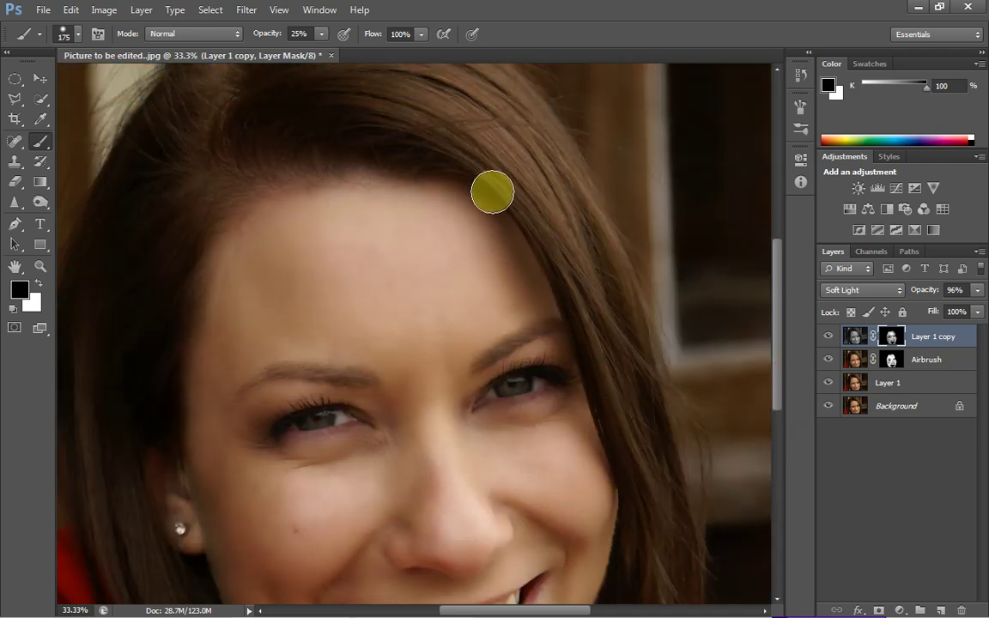
pyautogui.click(398, 158)
pyautogui.click(262, 225)
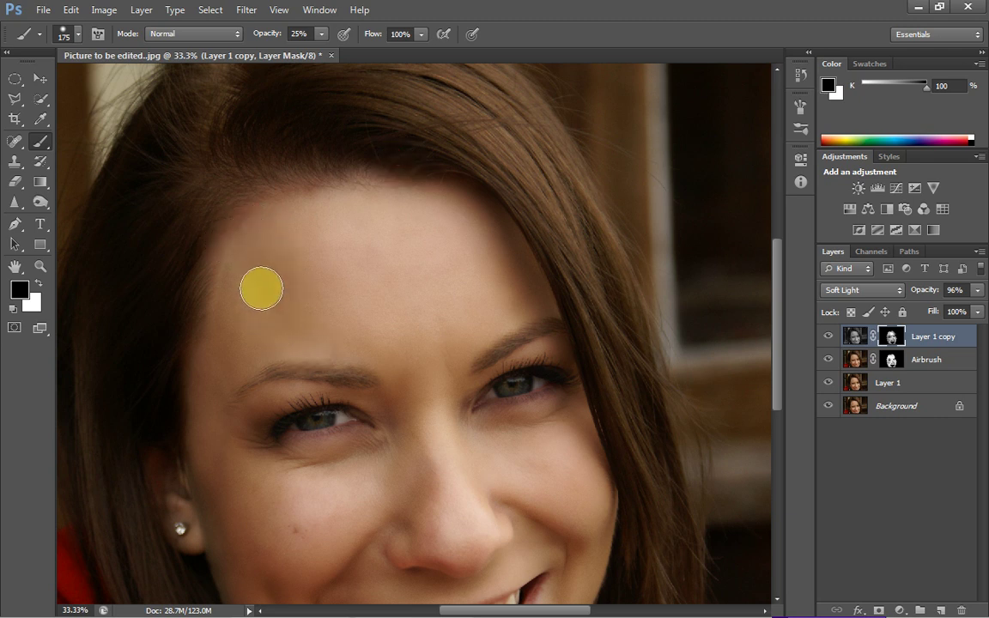
pyautogui.click(398, 342)
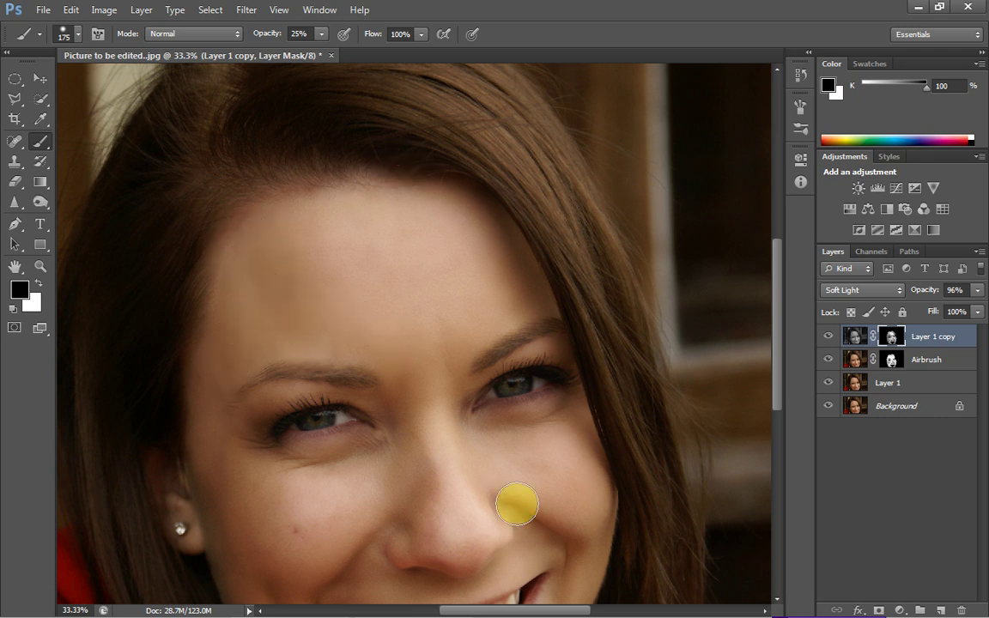
# Inspect the whole portrait and the skin texture on the forehead at up to 200% zoom.
pyautogui.click(38, 268)
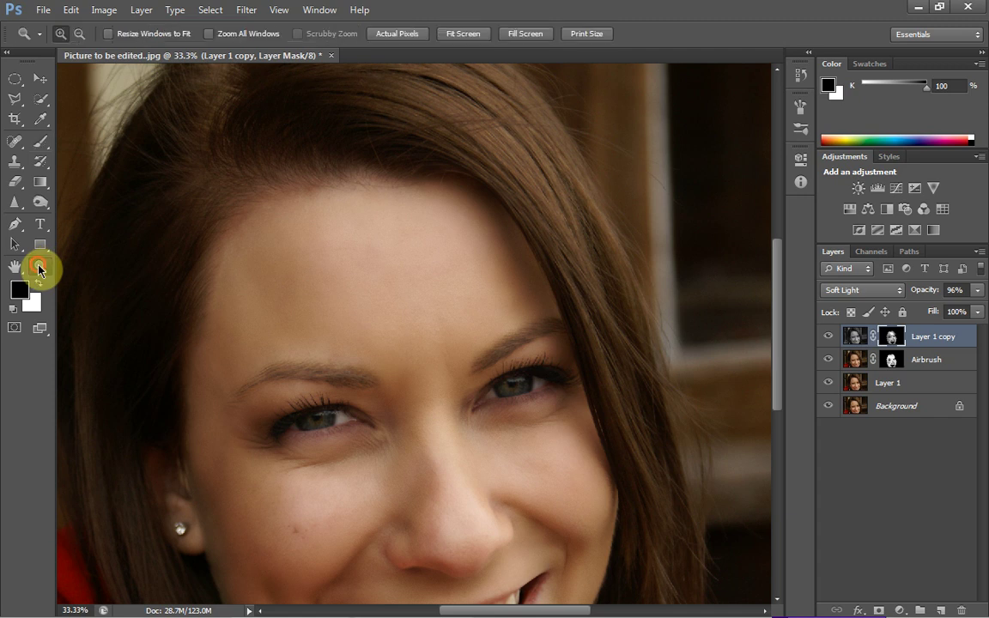
pyautogui.rightClick(408, 312)
pyautogui.click(456, 323)
pyautogui.click(445, 415)
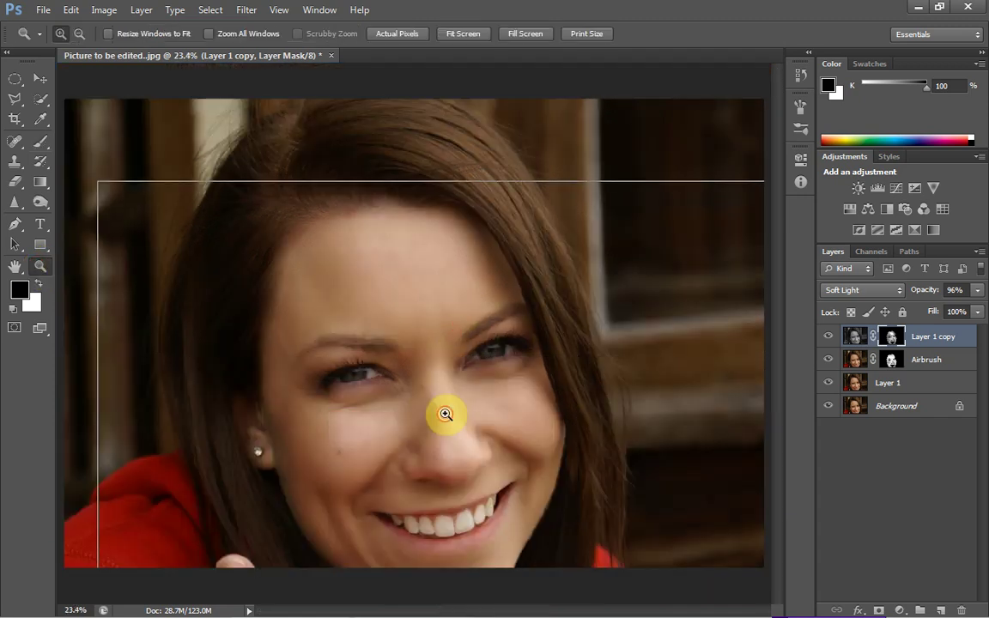
pyautogui.click(431, 315)
pyautogui.click(420, 243)
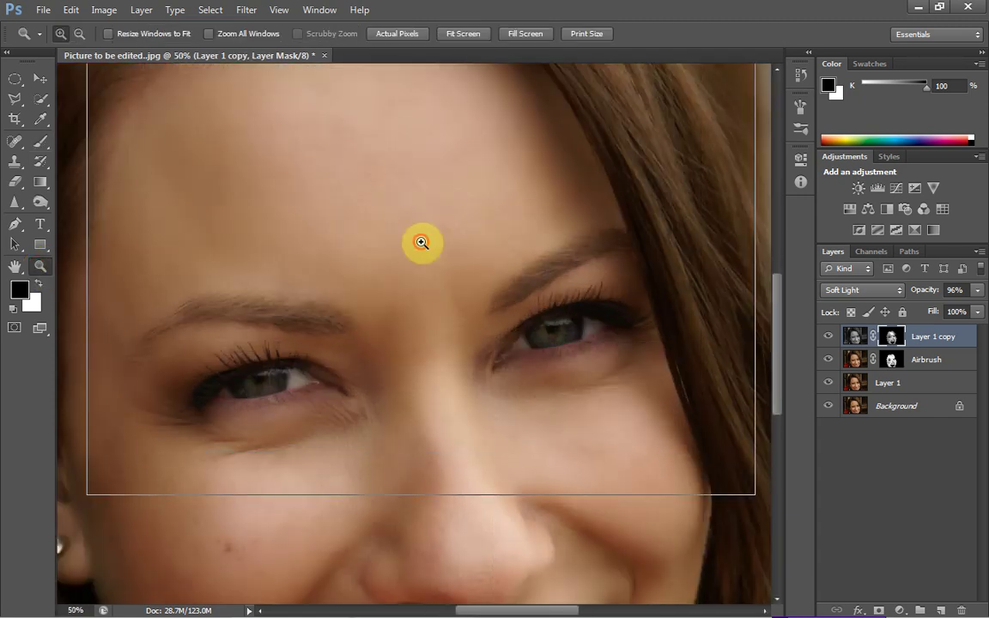
pyautogui.click(434, 191)
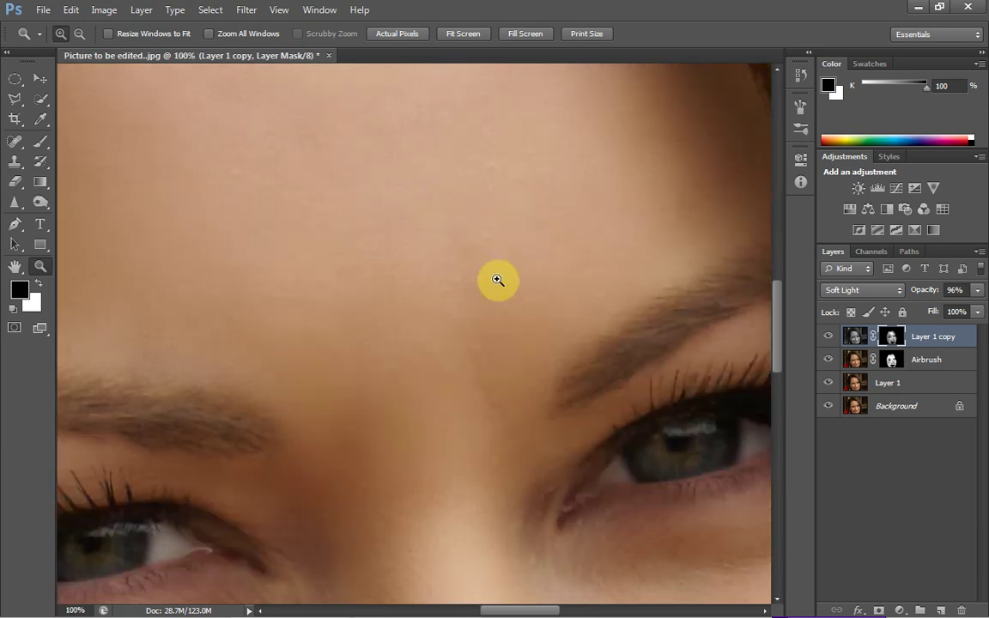
pyautogui.click(477, 217)
# Apply a Gaussian Blur with a radius of 0.5 pixels to the Layer 1 copy image rather than its mask.
pyautogui.click(846, 337)
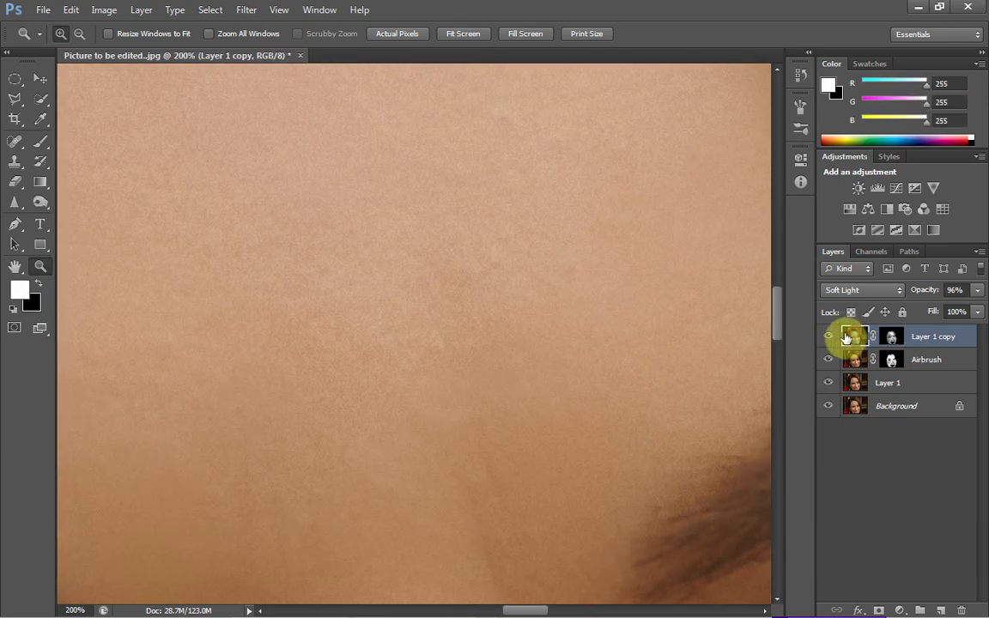
pyautogui.click(247, 10)
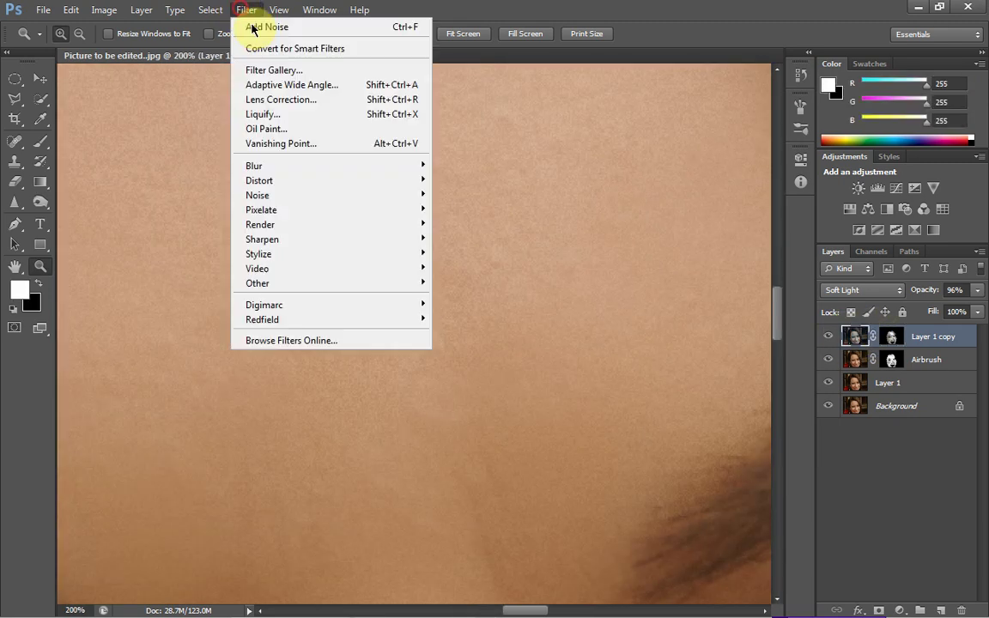
pyautogui.click(314, 166)
pyautogui.click(526, 279)
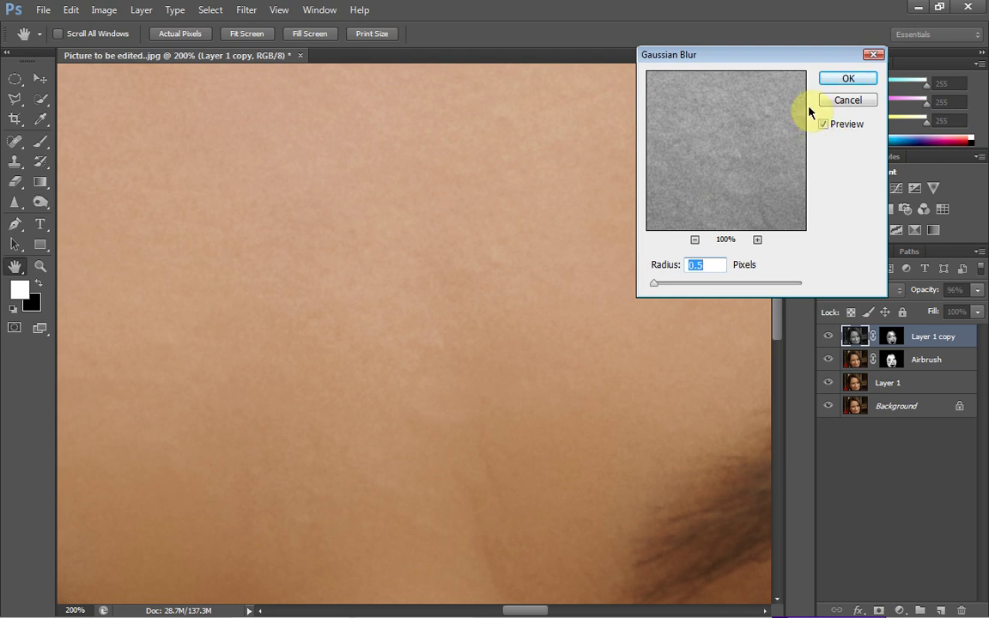
pyautogui.click(849, 79)
# Examine the blurred skin texture around the eyes and nose up close, and over the whole portrait.
pyautogui.press('z')
pyautogui.rightClick(403, 172)
pyautogui.click(428, 179)
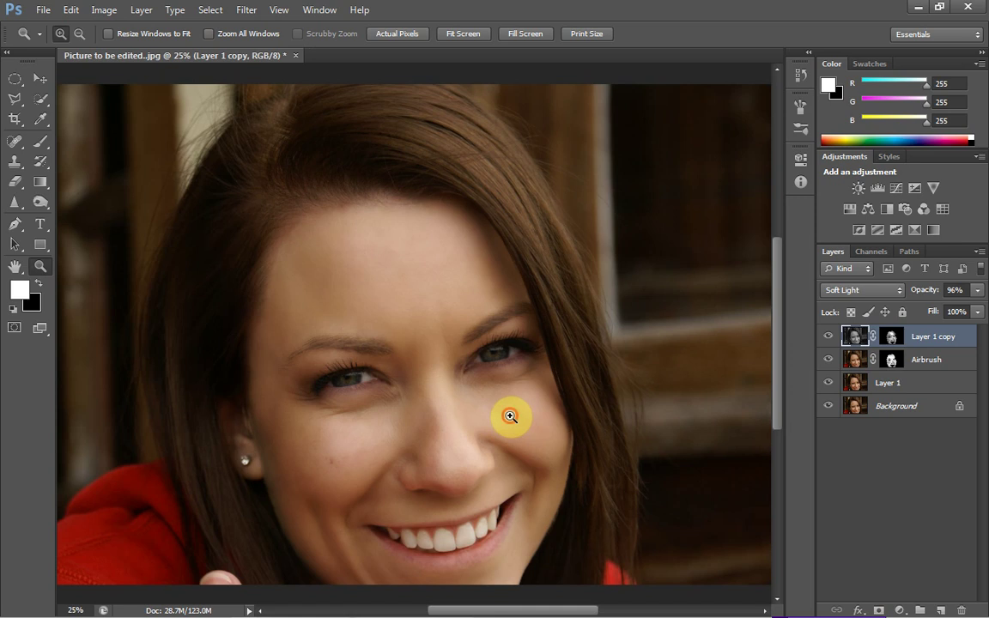
pyautogui.click(510, 417)
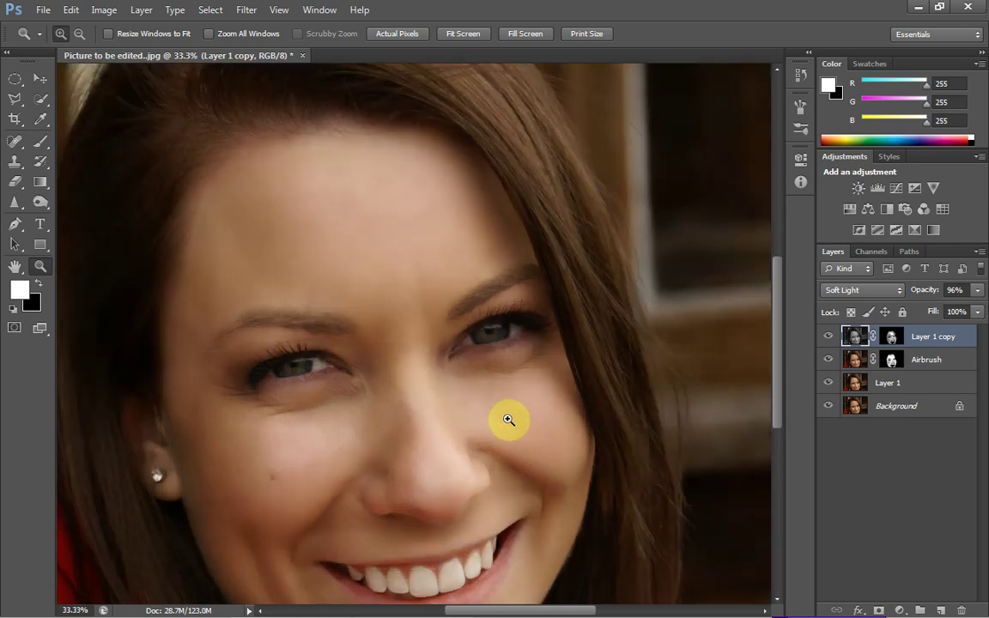
pyautogui.click(430, 393)
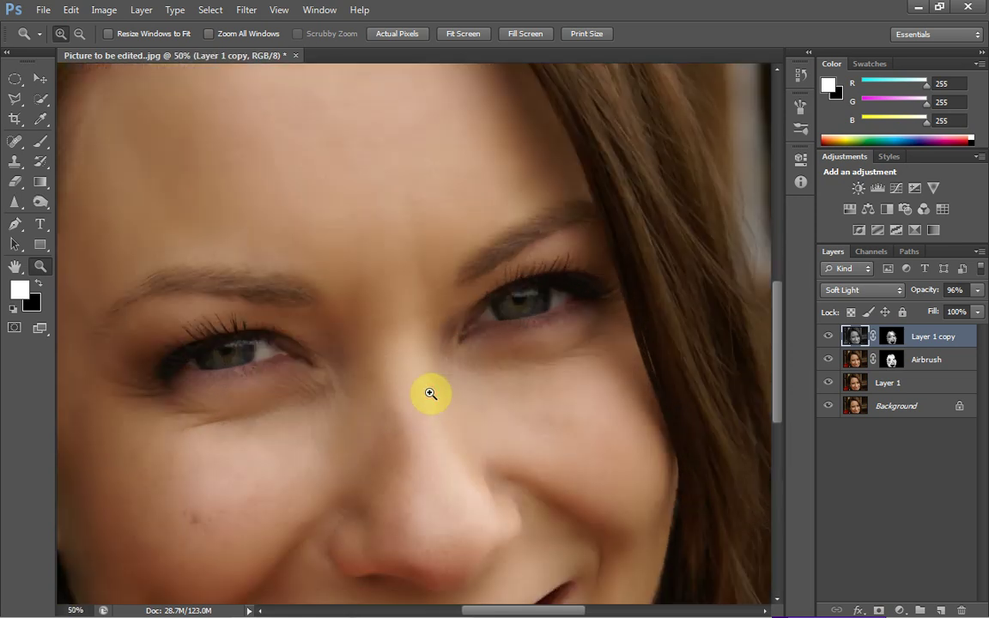
pyautogui.click(430, 393)
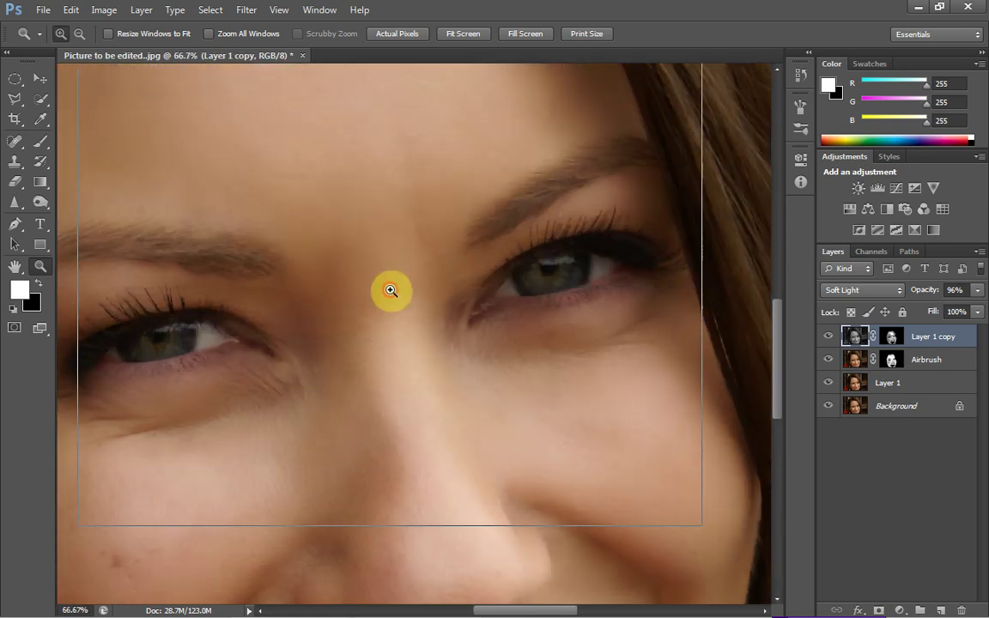
pyautogui.click(391, 290)
pyautogui.rightClick(408, 295)
pyautogui.click(427, 298)
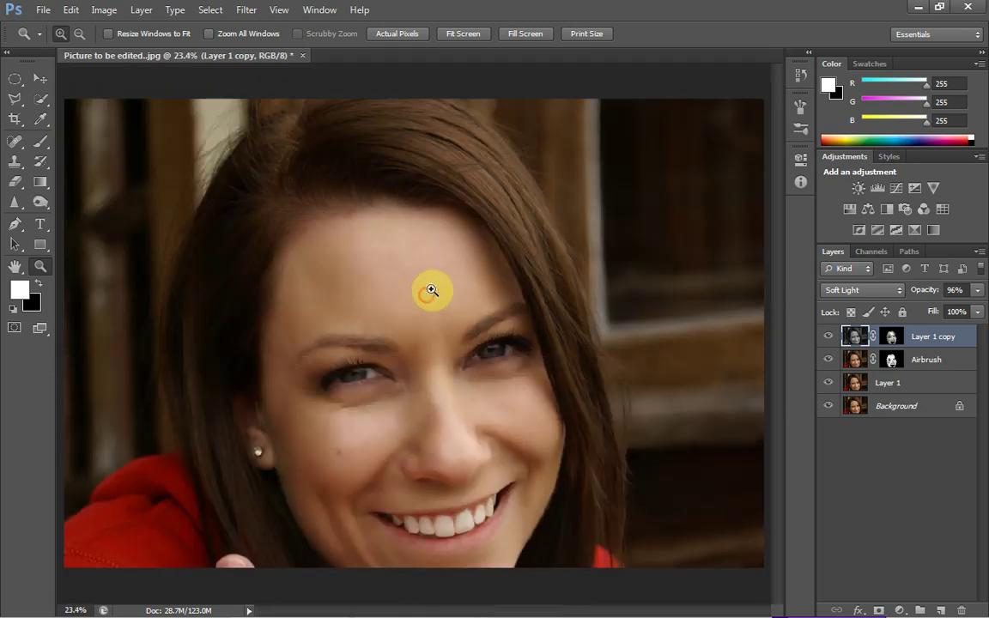
# Adjust the Airbrush layer's Hue/Saturation with saturation +11 and lightness +4.
pyautogui.click(858, 364)
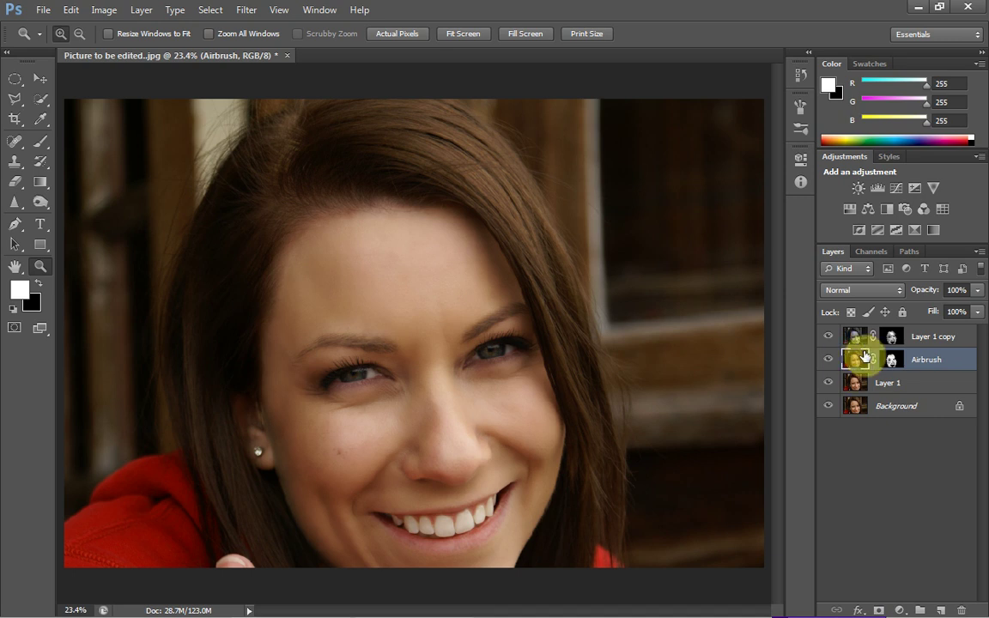
pyautogui.hotkey('ctrl', 'u')
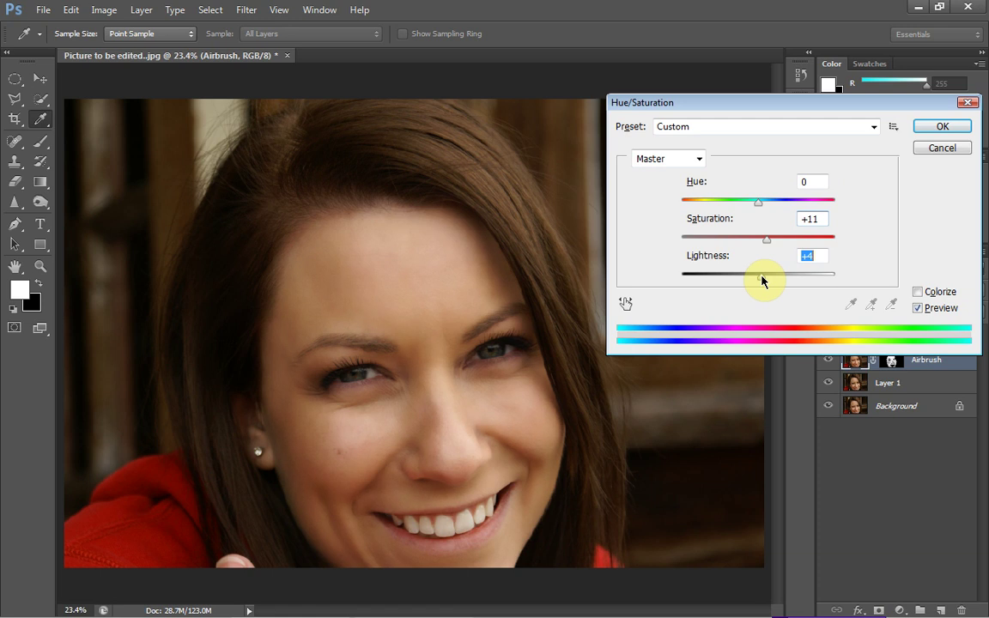
pyautogui.click(941, 127)
# Check the adjusted skin color up close and duplicate Layer 1.
pyautogui.press('z')
pyautogui.hotkey('ctrl', '+')
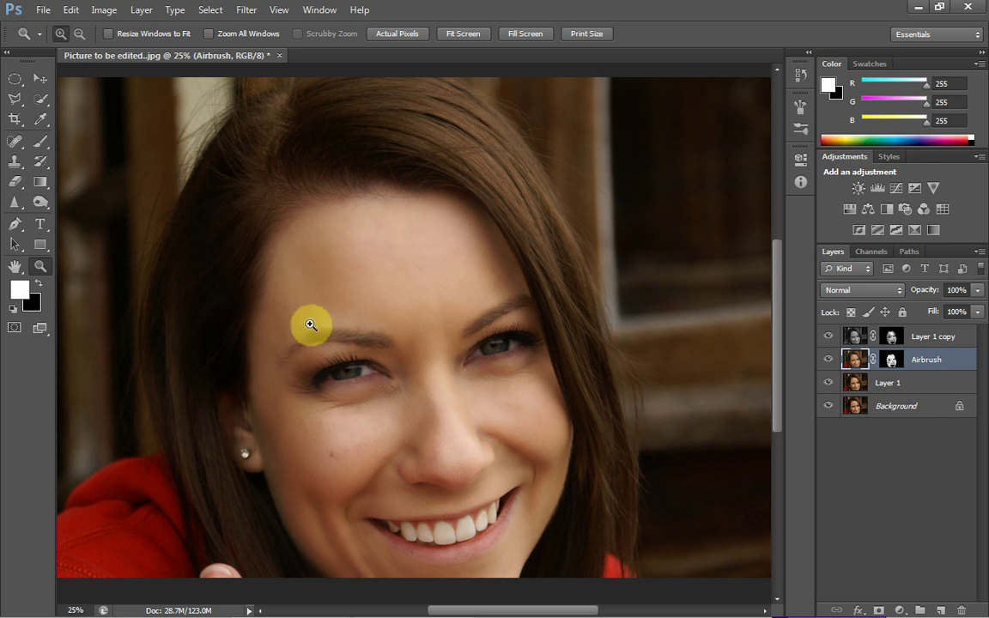
pyautogui.click(249, 215)
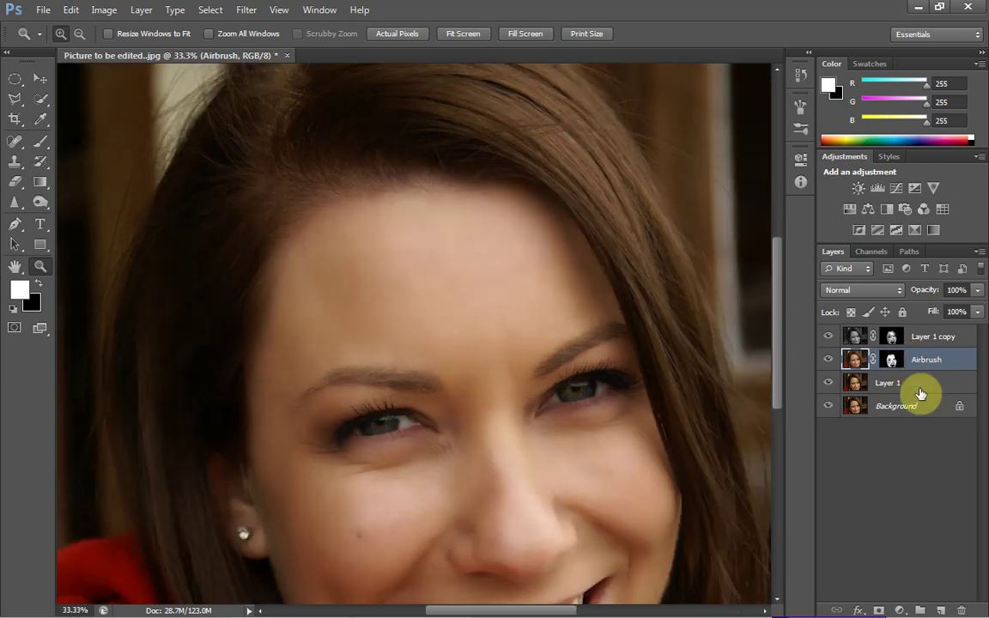
pyautogui.click(919, 392)
pyautogui.hotkey('ctrl', 'j')
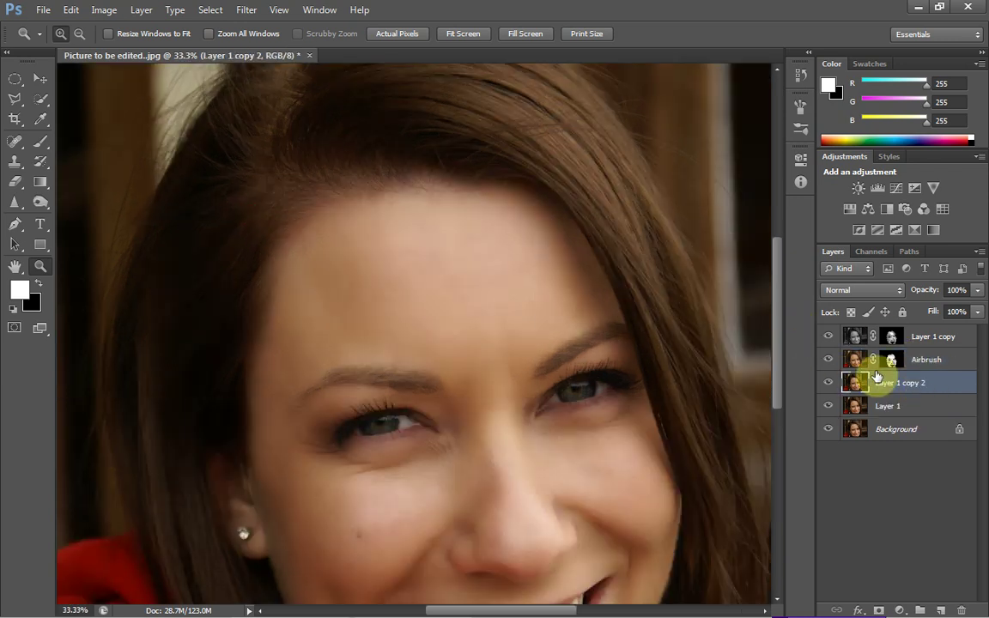
# Merge the Layer 1 copy, Airbrush and Layer 1 copy 2 layers into a single layer.
pyautogui.click(898, 405)
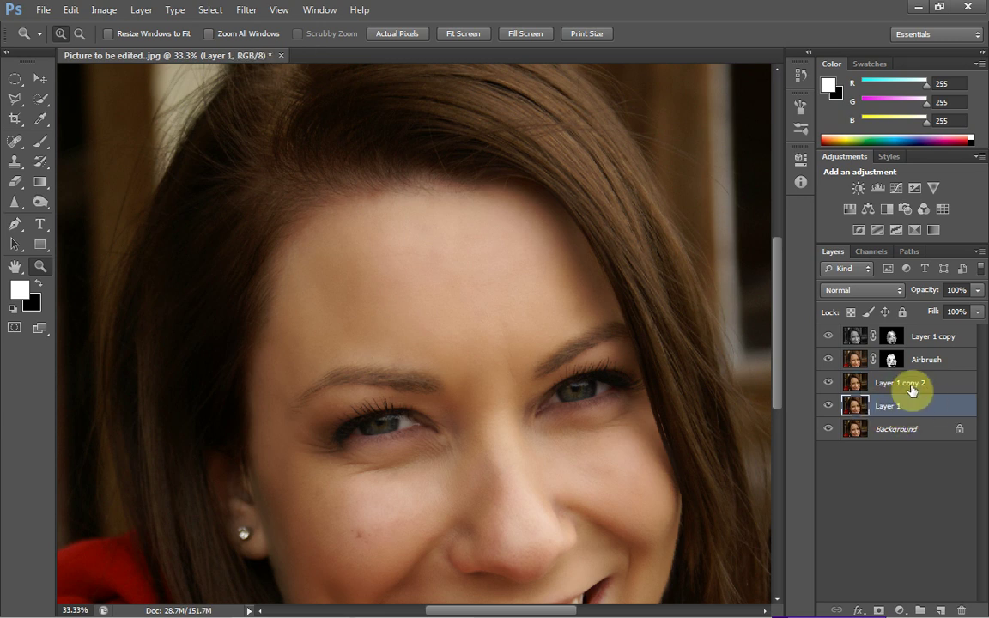
pyautogui.click(912, 391)
pyautogui.click(926, 362)
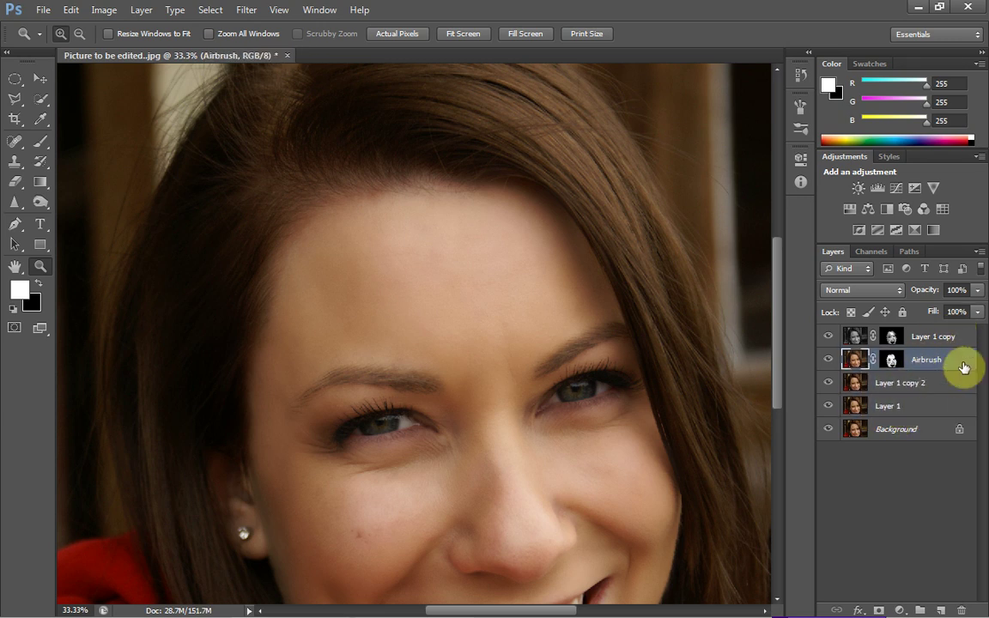
pyautogui.click(944, 381)
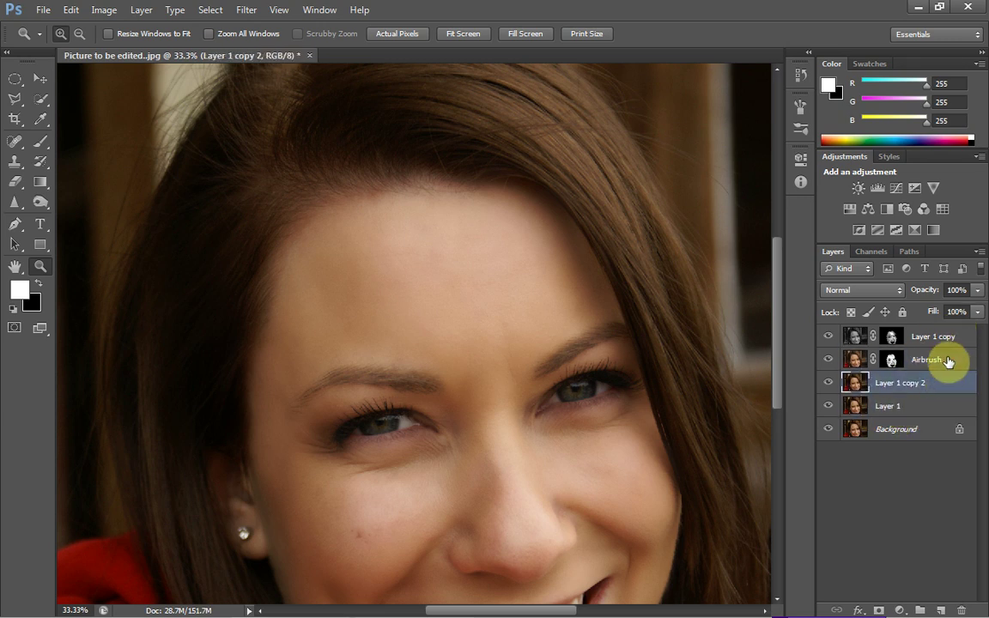
pyautogui.keyDown('shift'); pyautogui.click(949, 361); pyautogui.keyUp('shift')
pyautogui.keyDown('shift'); pyautogui.click(949, 340); pyautogui.keyUp('shift')
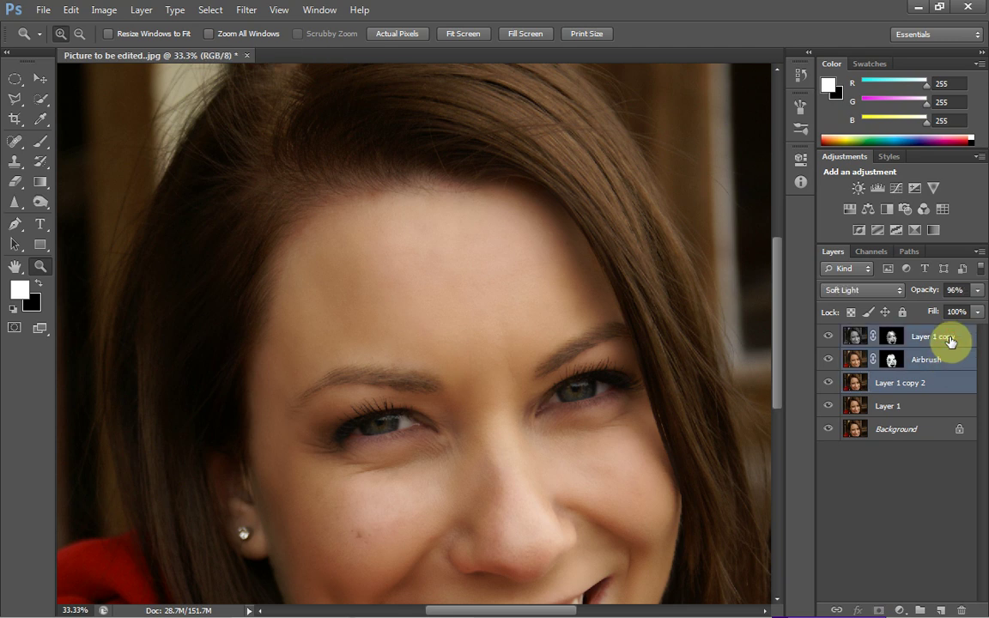
pyautogui.rightClick(928, 342)
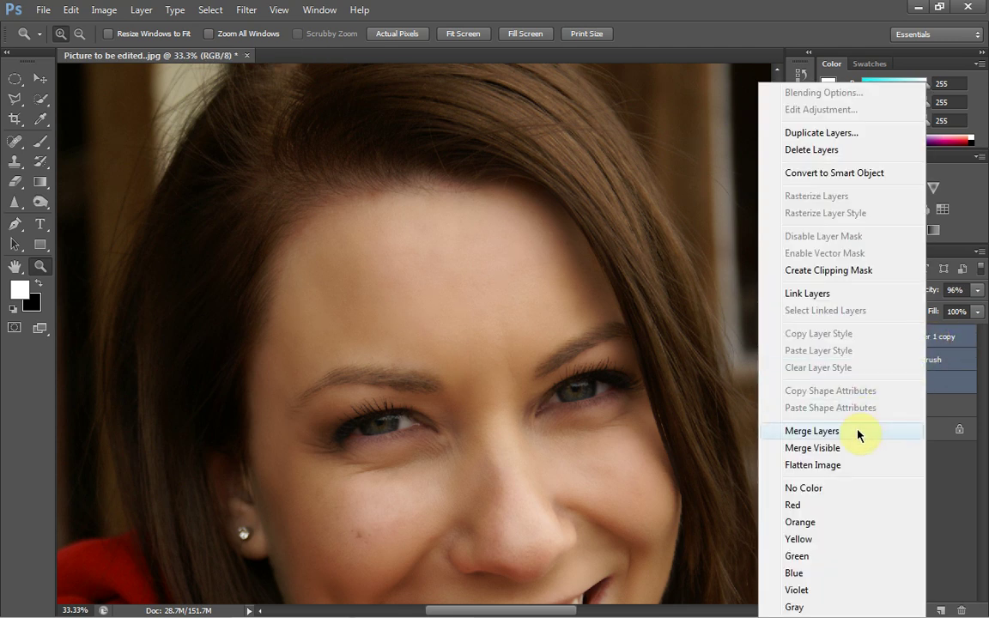
pyautogui.click(865, 435)
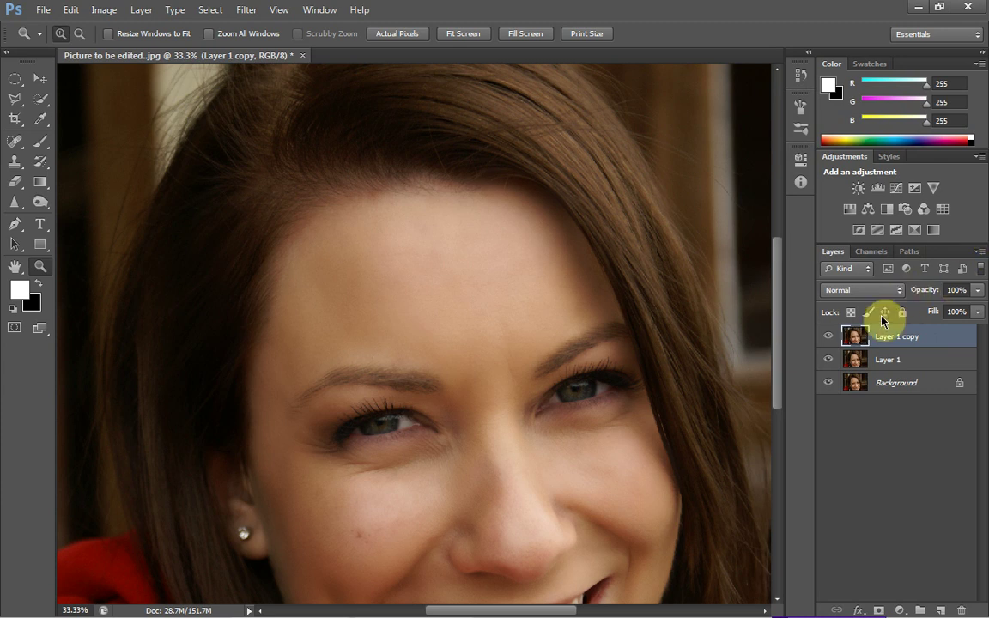
# Check the merged skin retouching up close and reduce the merged layer's opacity to 75%.
pyautogui.click(428, 271)
pyautogui.rightClick(450, 309)
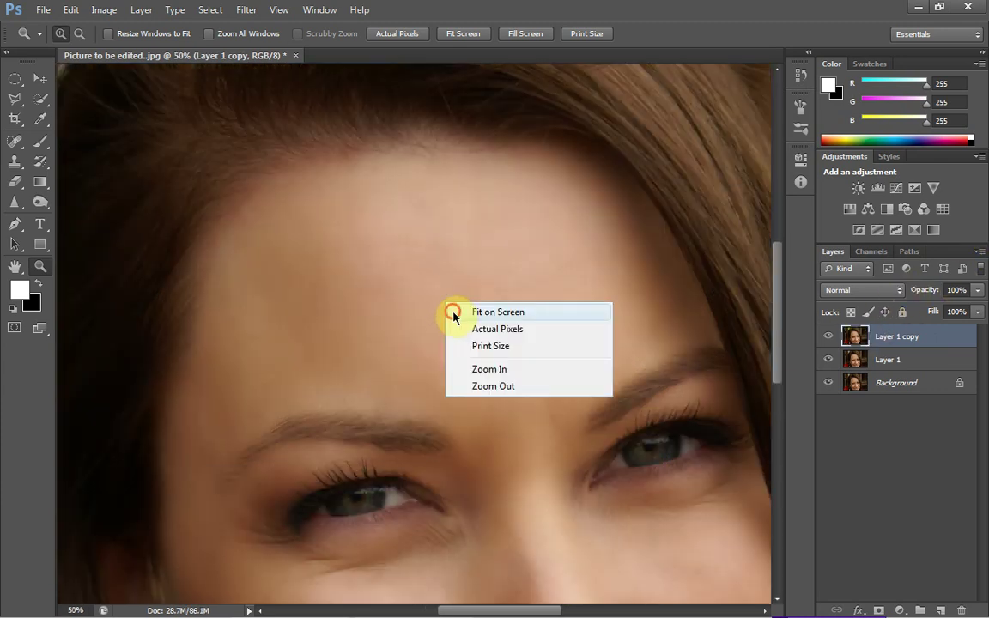
pyautogui.click(497, 313)
pyautogui.click(464, 443)
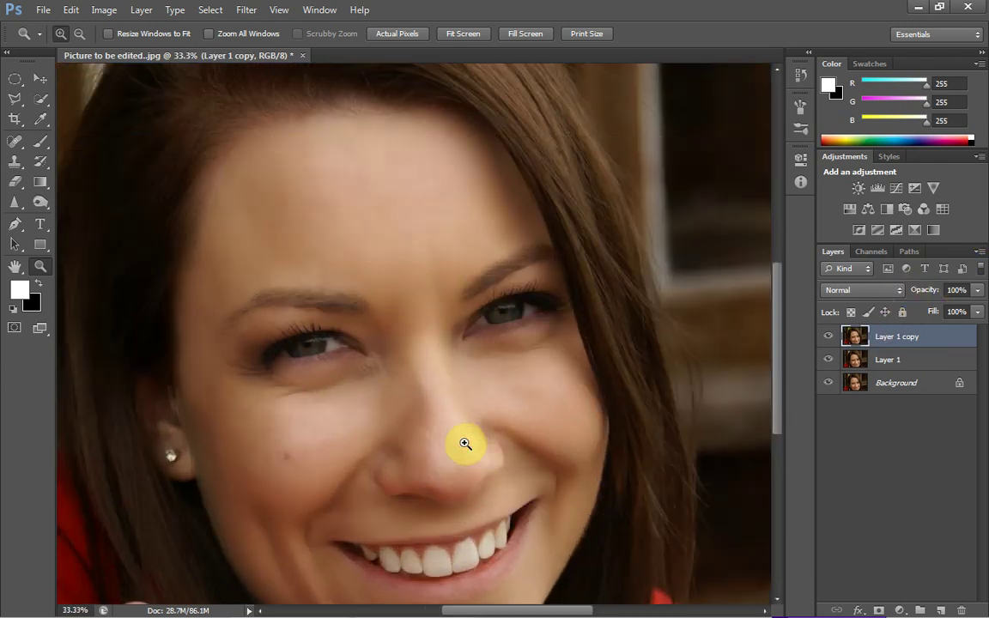
pyautogui.click(417, 328)
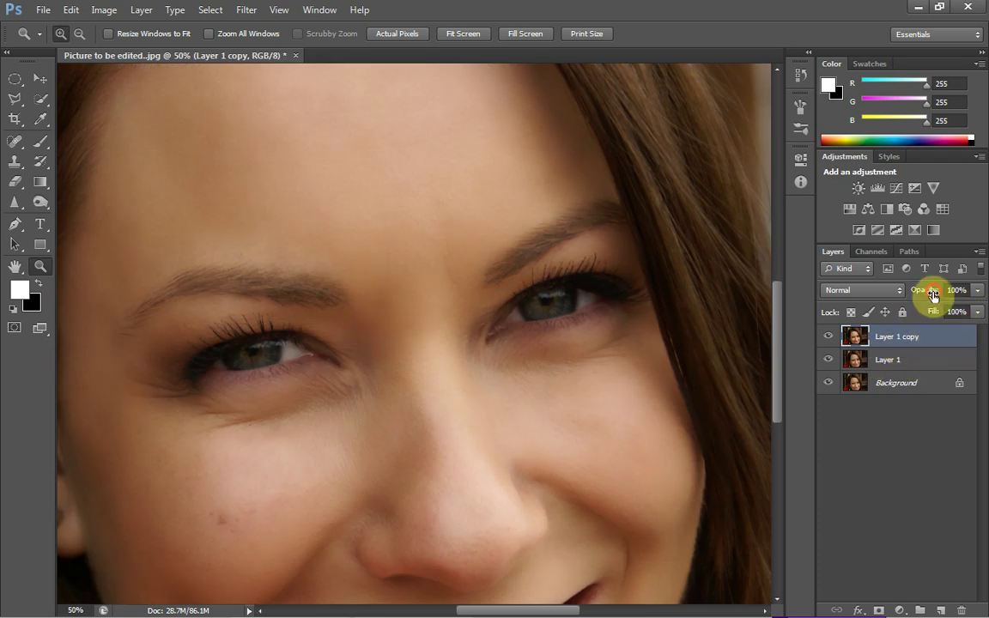
pyautogui.moveTo(934, 295); pyautogui.dragTo(963, 313)
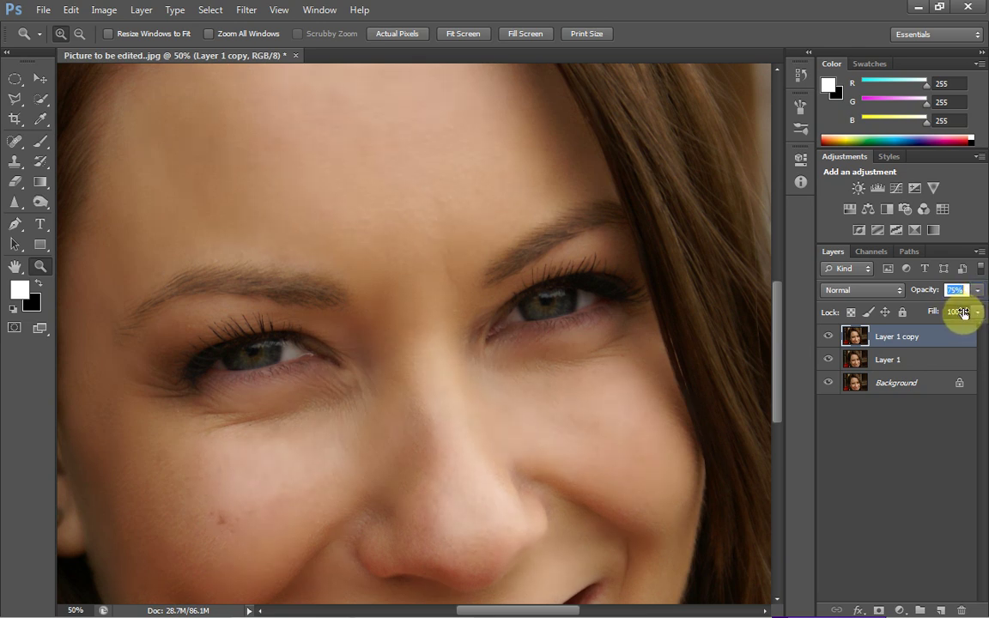
pyautogui.hotkey('ctrl', 'z')
pyautogui.hotkey('ctrl', 'z')
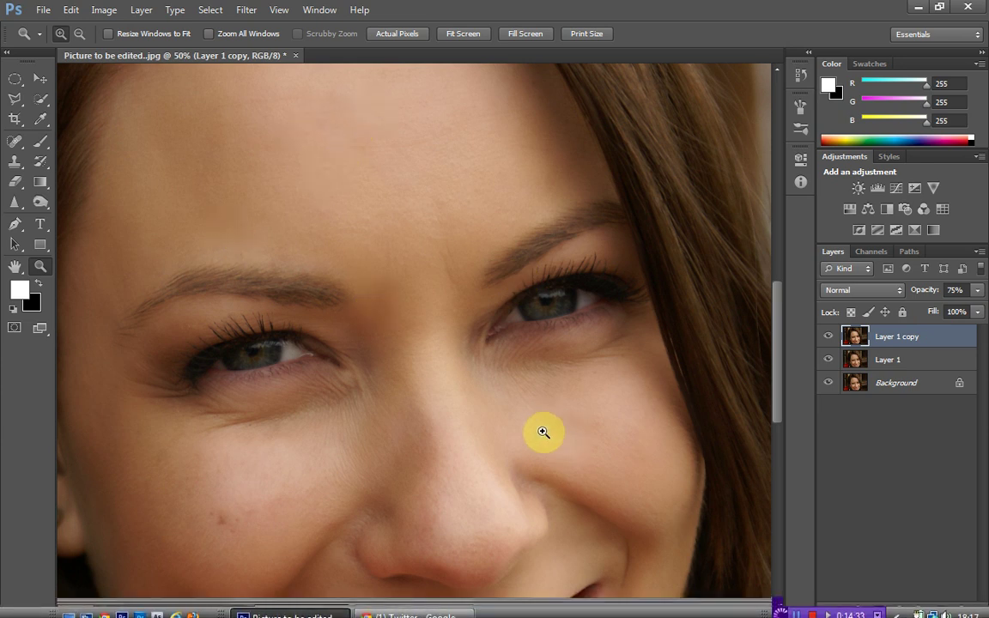
# Compare the portrait with and without the merged Layer 1 copy, over the whole image and closer on the face.
pyautogui.rightClick(472, 377)
pyautogui.click(511, 387)
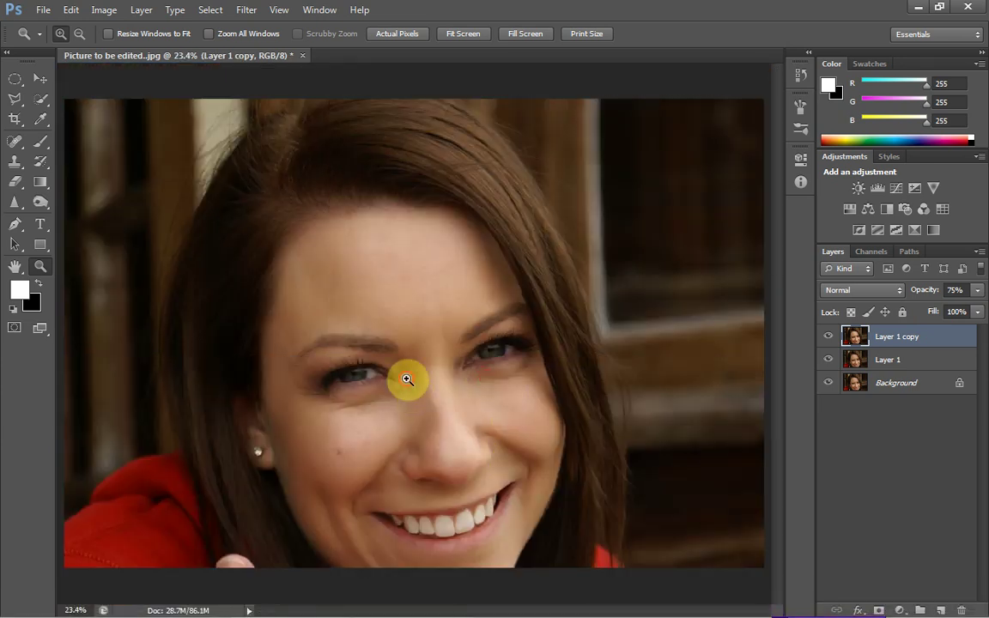
pyautogui.click(448, 411)
pyautogui.click(448, 413)
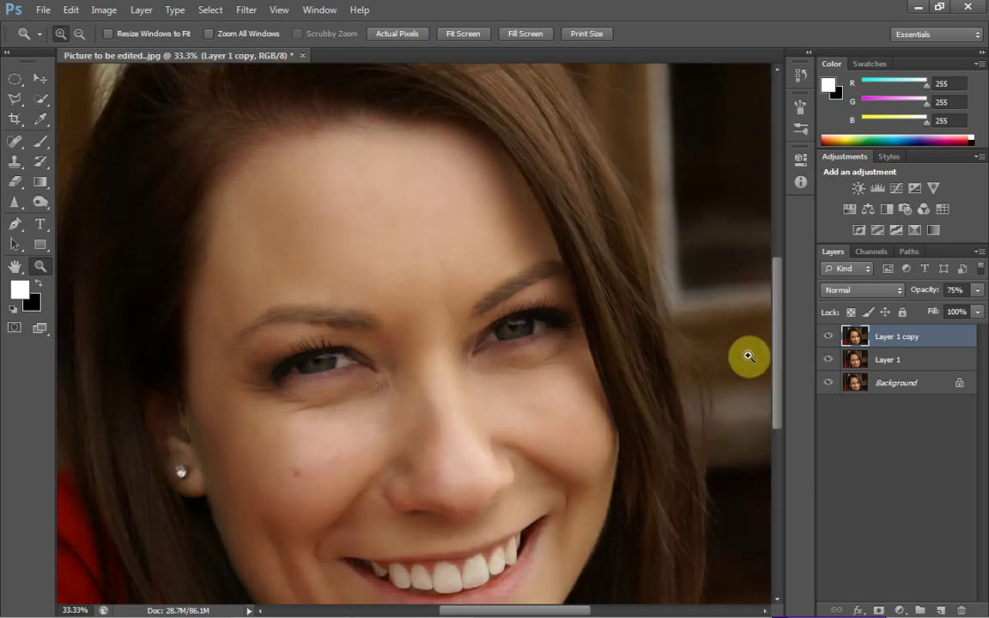
pyautogui.scroll(-2, 781, 368)
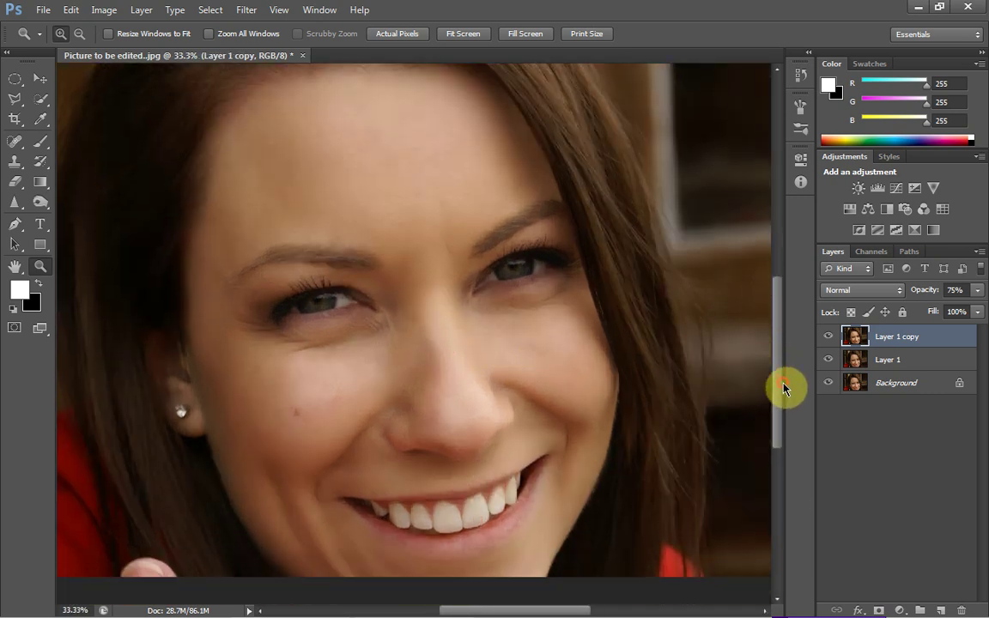
pyautogui.click(829, 342)
pyautogui.click(828, 343)
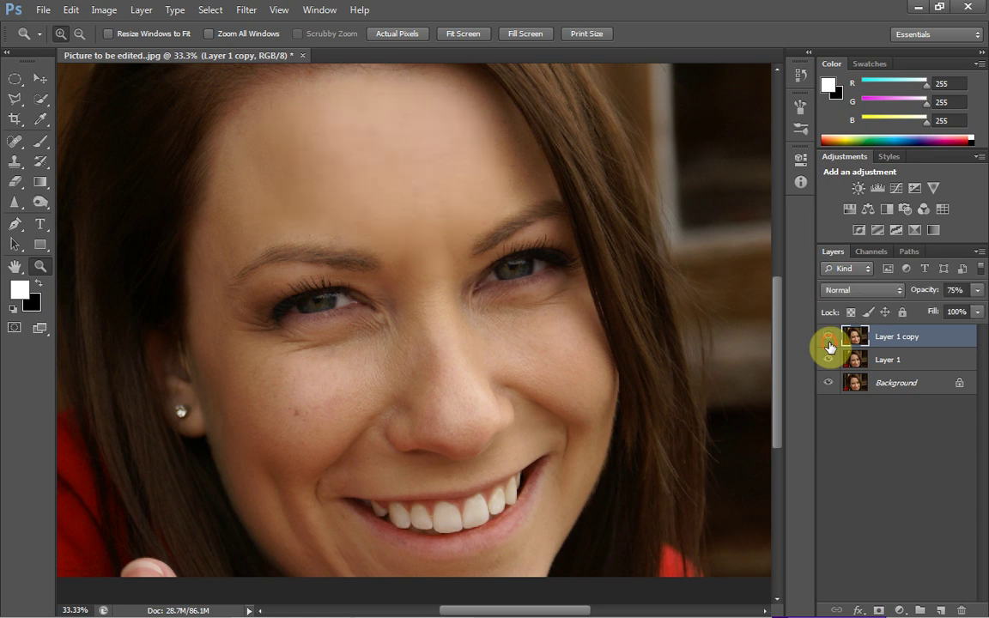
pyautogui.click(828, 342)
pyautogui.click(829, 342)
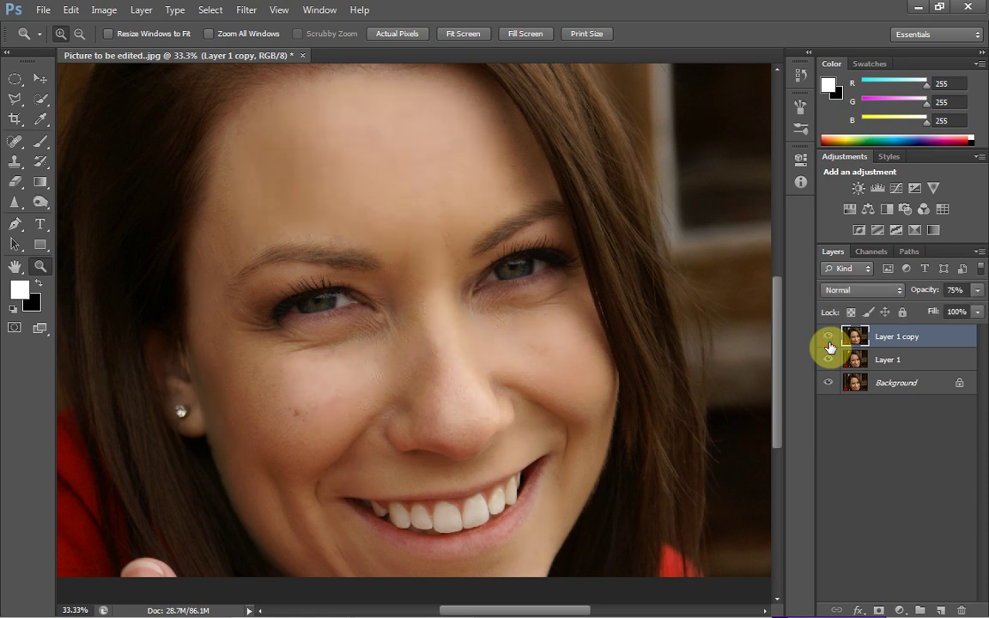
# Try merging Layer 1 copy down into Layer 1 under the name Final, and step back to the separate layers.
pyautogui.hotkey('ctrl', 'e')
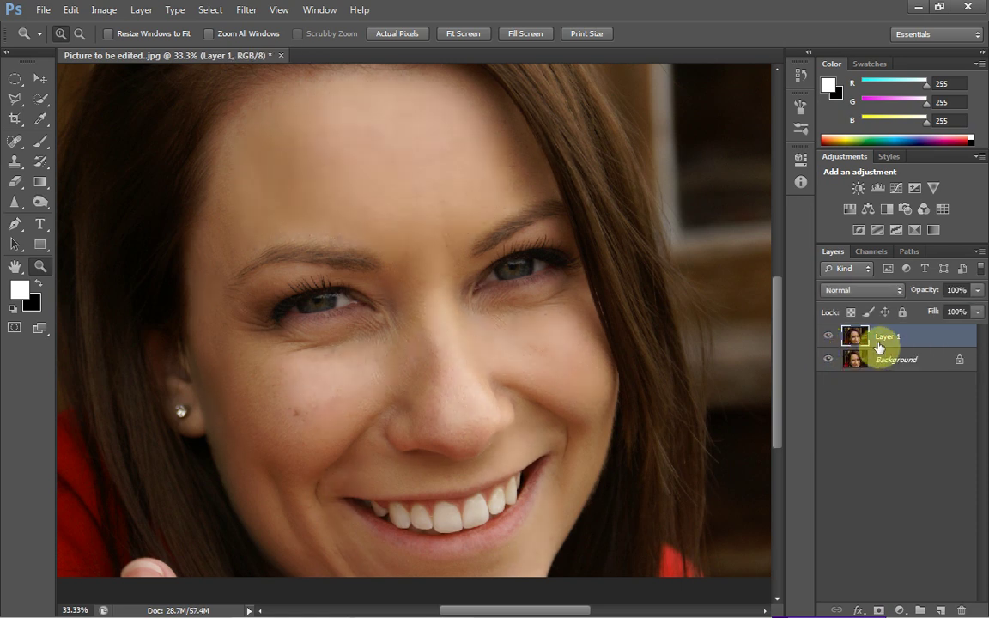
pyautogui.doubleClick(889, 338)
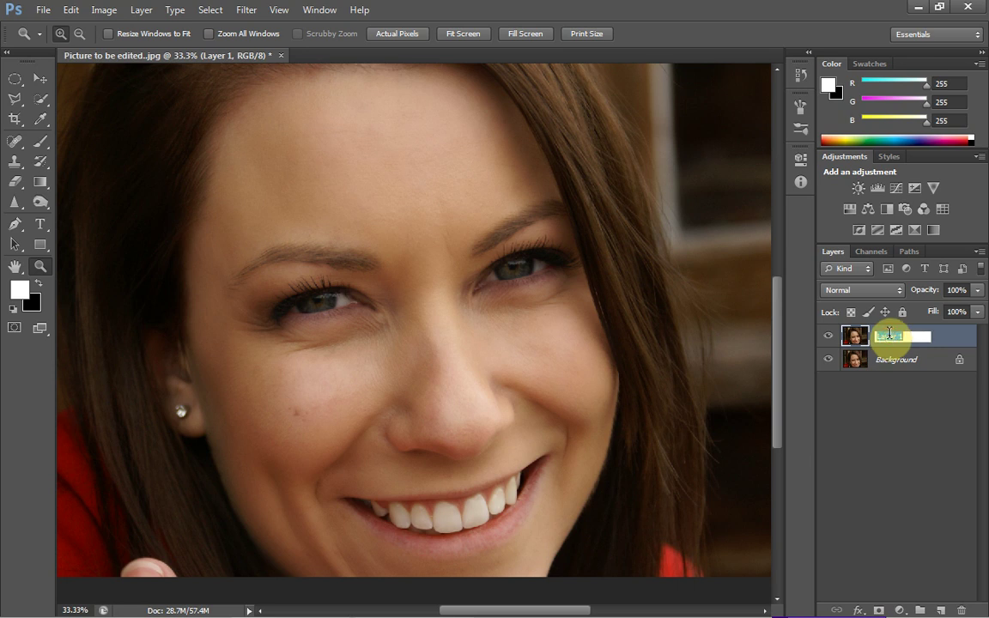
pyautogui.write('Final')
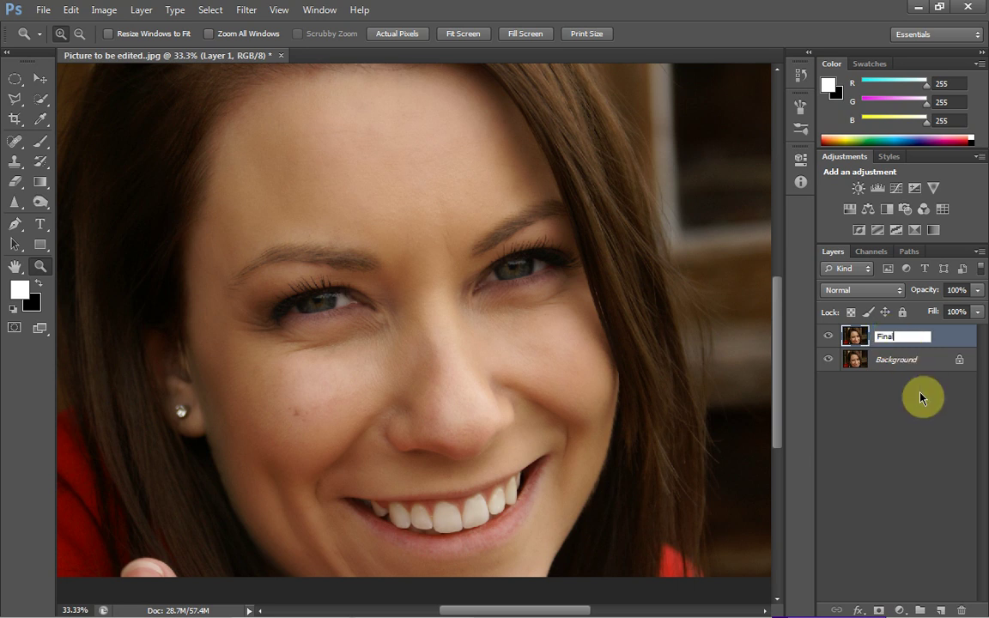
pyautogui.click(913, 395)
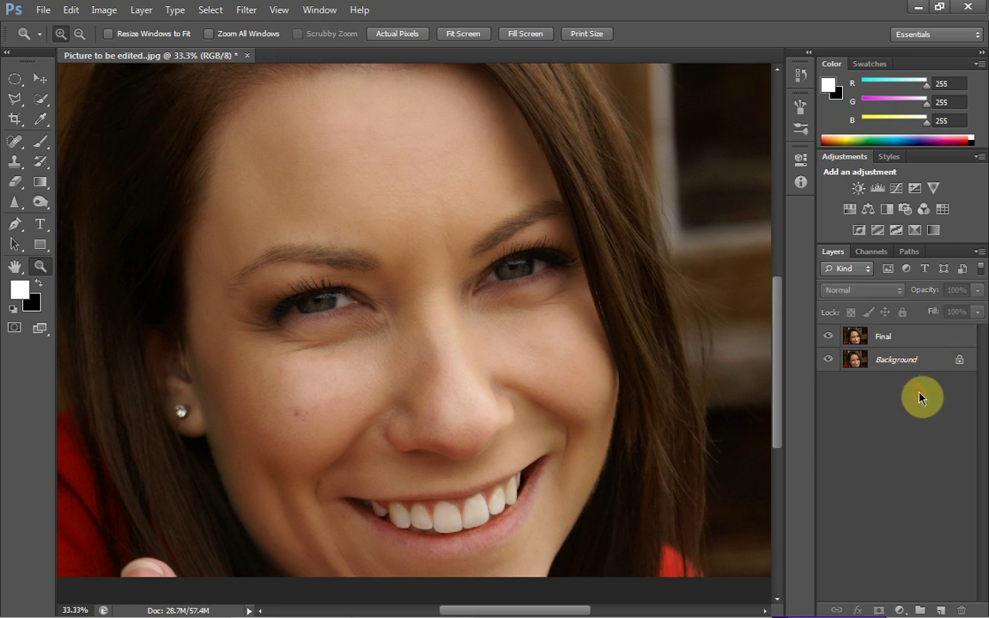
pyautogui.click(942, 340)
pyautogui.hotkey('ctrl', 'alt', 'z')
pyautogui.hotkey('ctrl', 'alt', 'z')
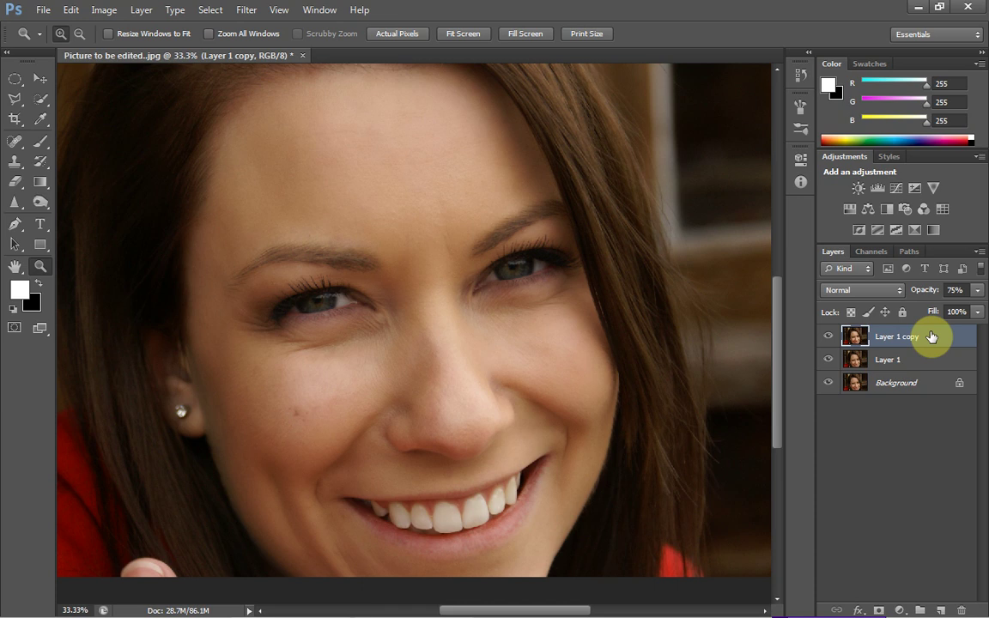
# Merge Layer 1 copy down into Layer 1, rename the merged layer Final and select it.
pyautogui.hotkey('ctrl', 'alt', 'z')
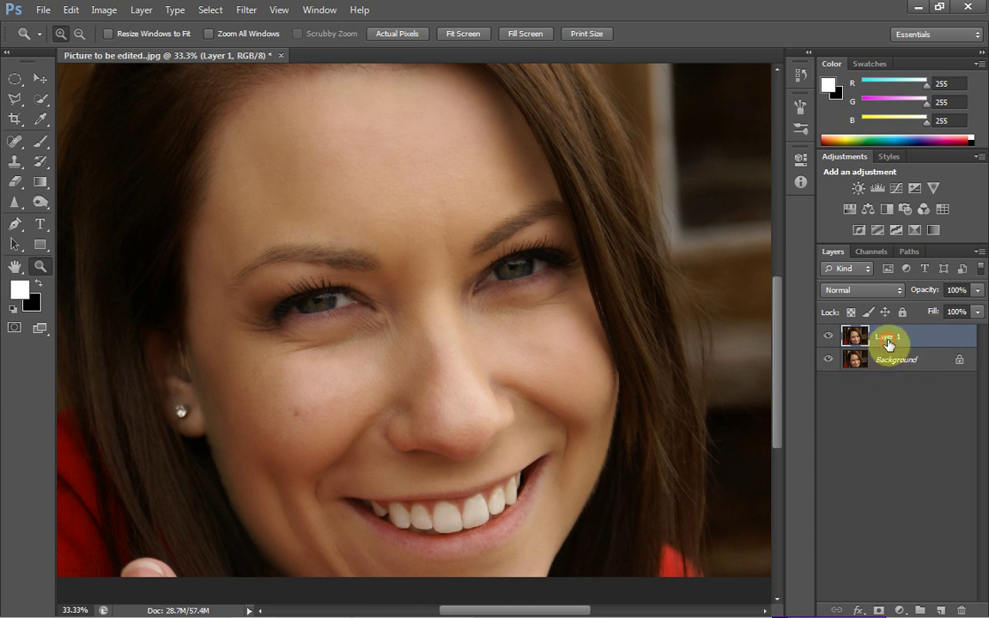
pyautogui.doubleClick(897, 335)
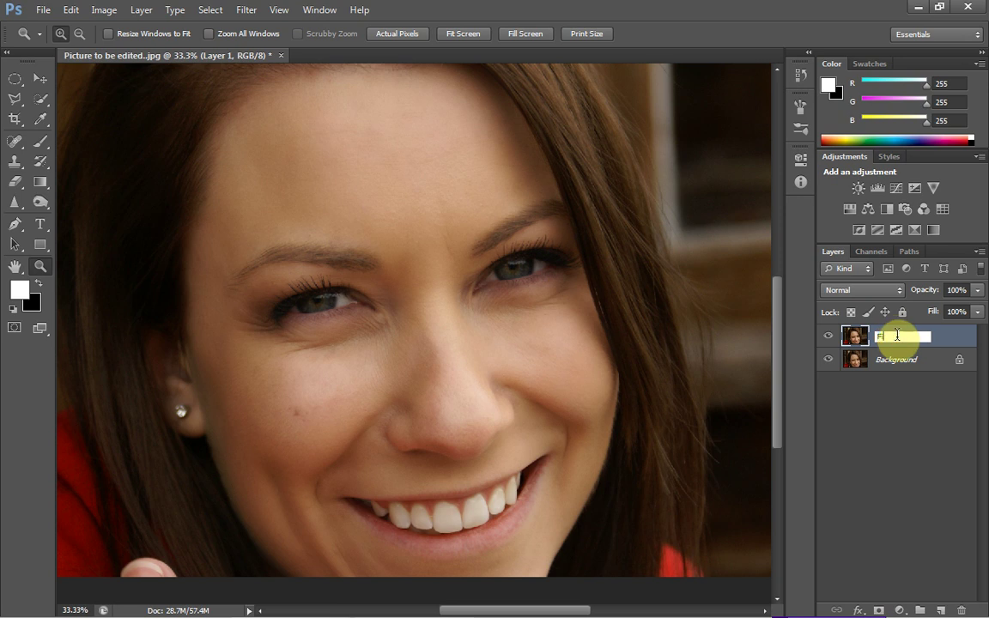
pyautogui.write('Final')
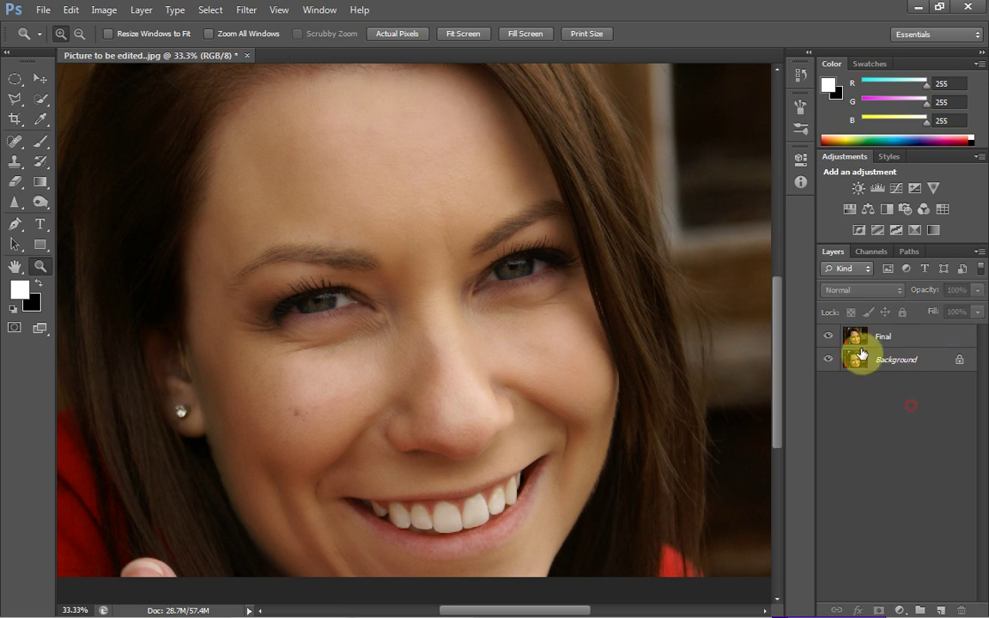
pyautogui.click(894, 358)
pyautogui.click(895, 344)
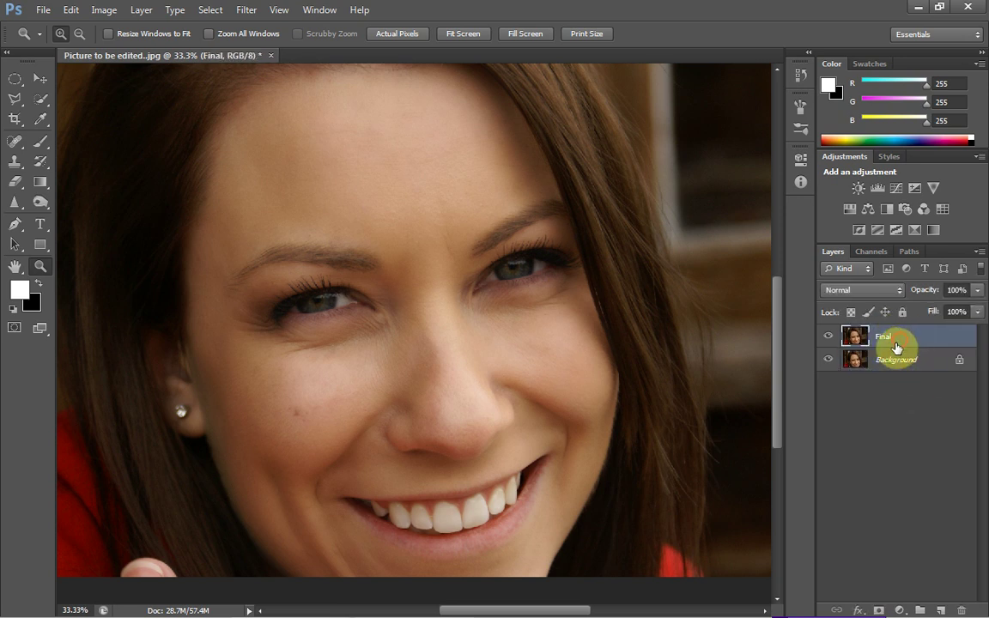
# Compare the Final layer with the original Background by toggling its visibility, and view the whole retouched portrait.
pyautogui.click(828, 337)
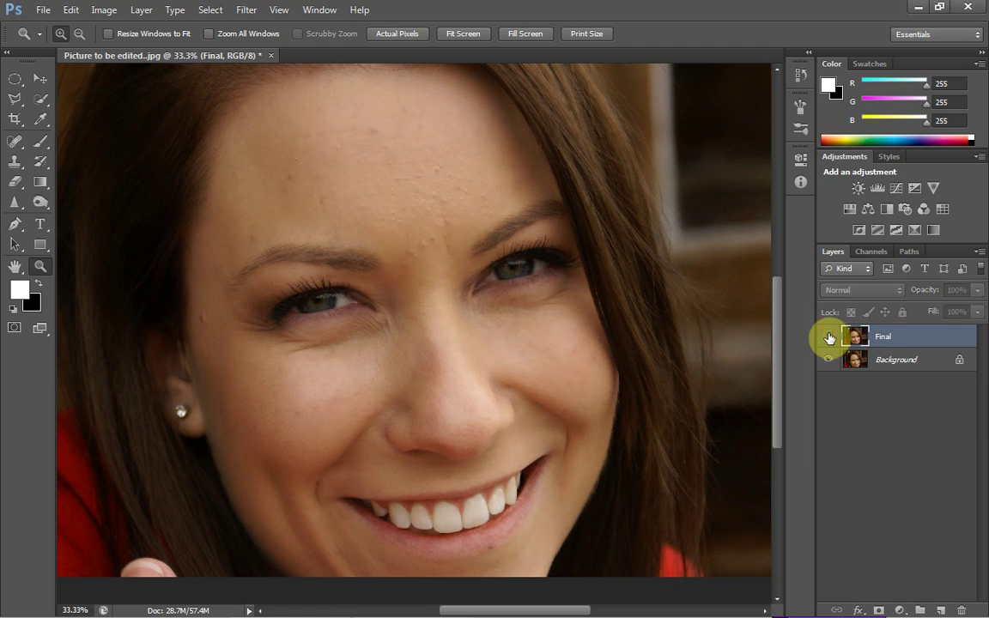
pyautogui.click(829, 337)
pyautogui.click(828, 336)
pyautogui.click(828, 336)
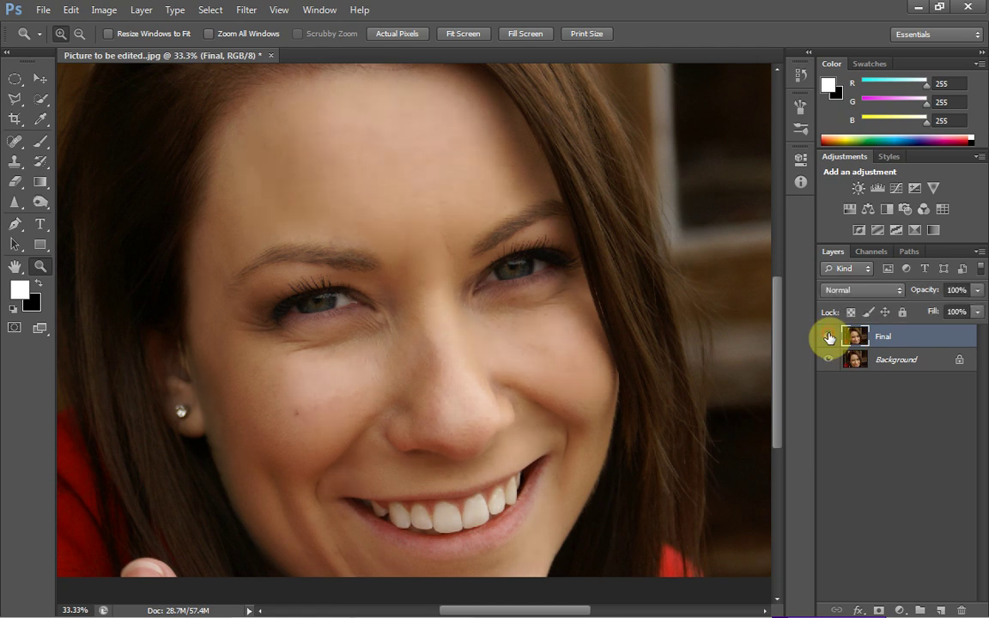
pyautogui.click(829, 337)
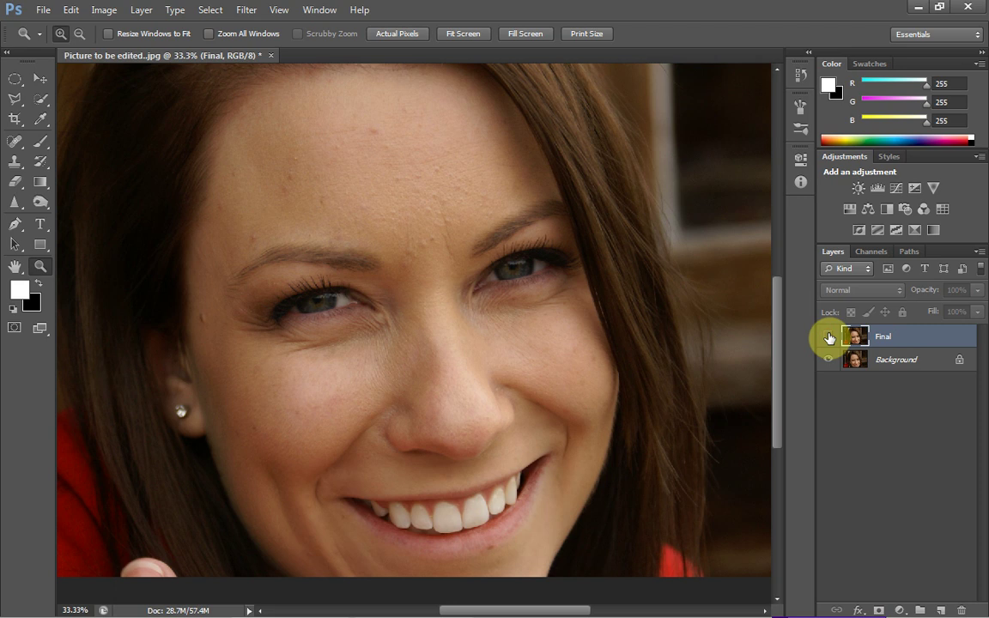
pyautogui.click(829, 336)
pyautogui.click(828, 337)
pyautogui.click(829, 336)
pyautogui.click(829, 337)
pyautogui.click(829, 337)
pyautogui.click(829, 337)
pyautogui.click(829, 336)
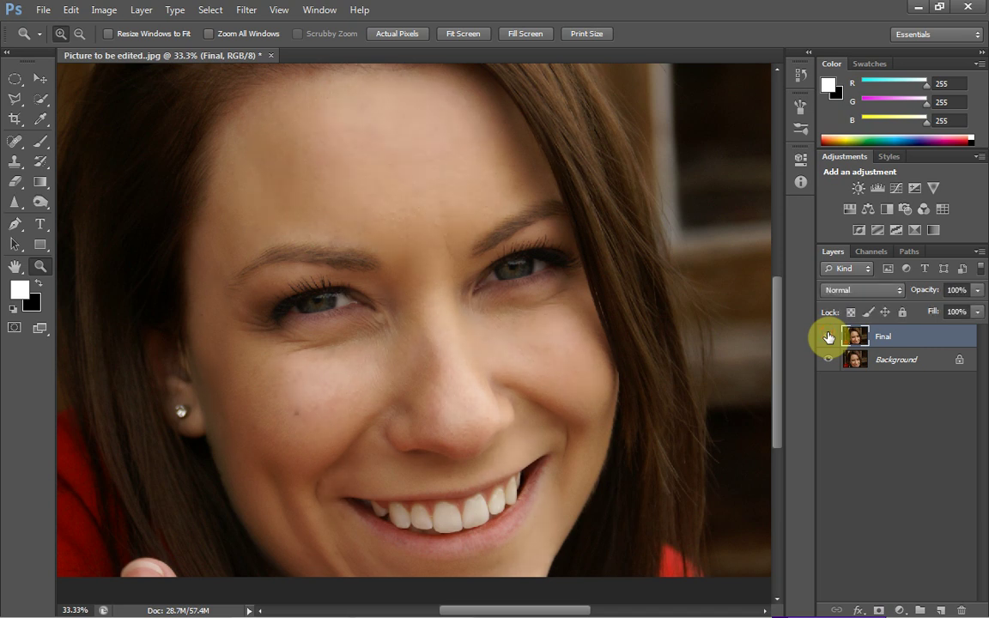
pyautogui.rightClick(493, 254)
pyautogui.click(500, 257)
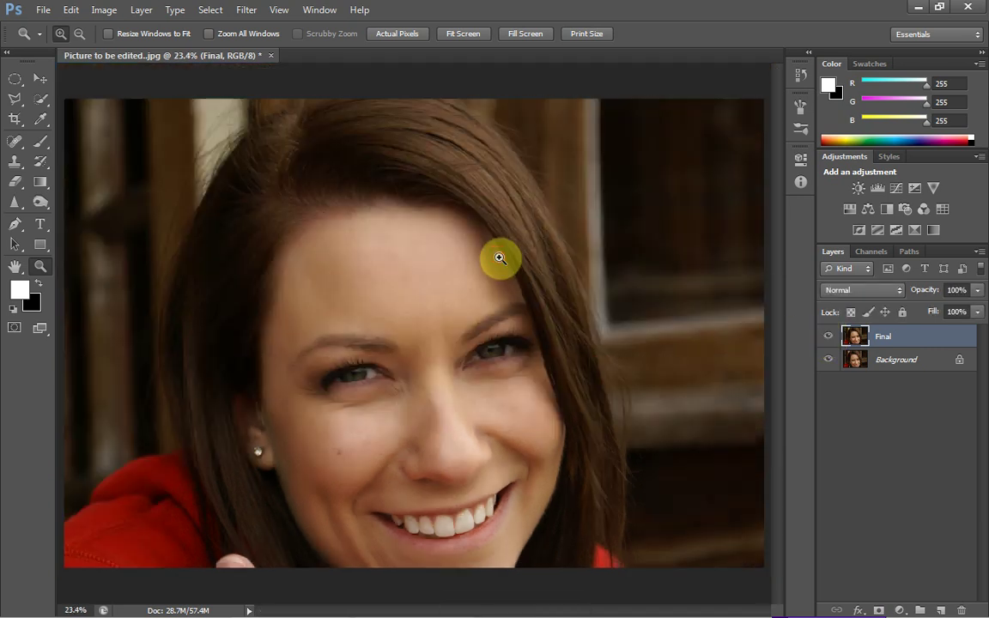